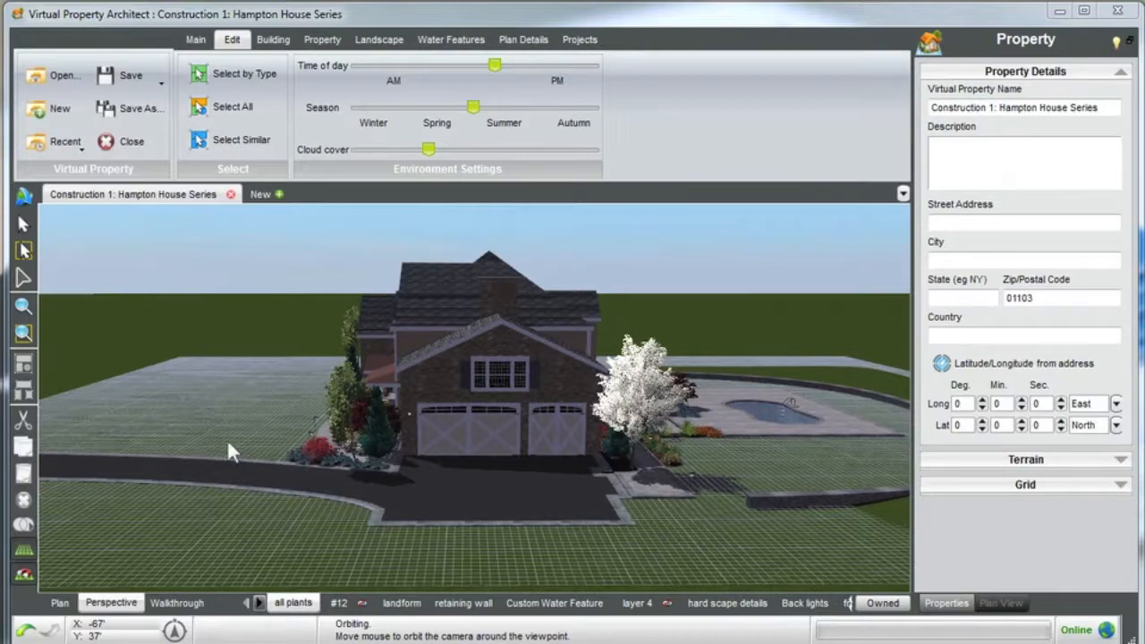
View the house from the front and look through the property's existing layers.
{"action": "left_click_drag", "start_coordinate": [275, 480], "coordinate": [438, 467]}
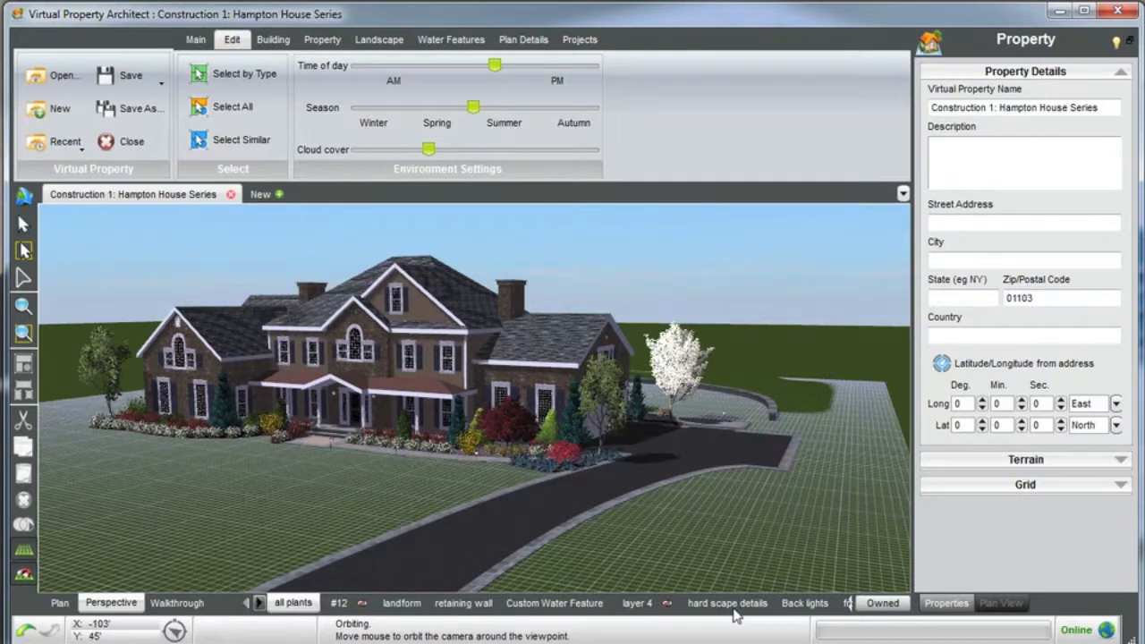
{"action": "left_click", "coordinate": [258, 605]}
{"action": "left_click", "coordinate": [259, 604]}
{"action": "left_click", "coordinate": [259, 605]}
{"action": "left_click", "coordinate": [258, 605]}
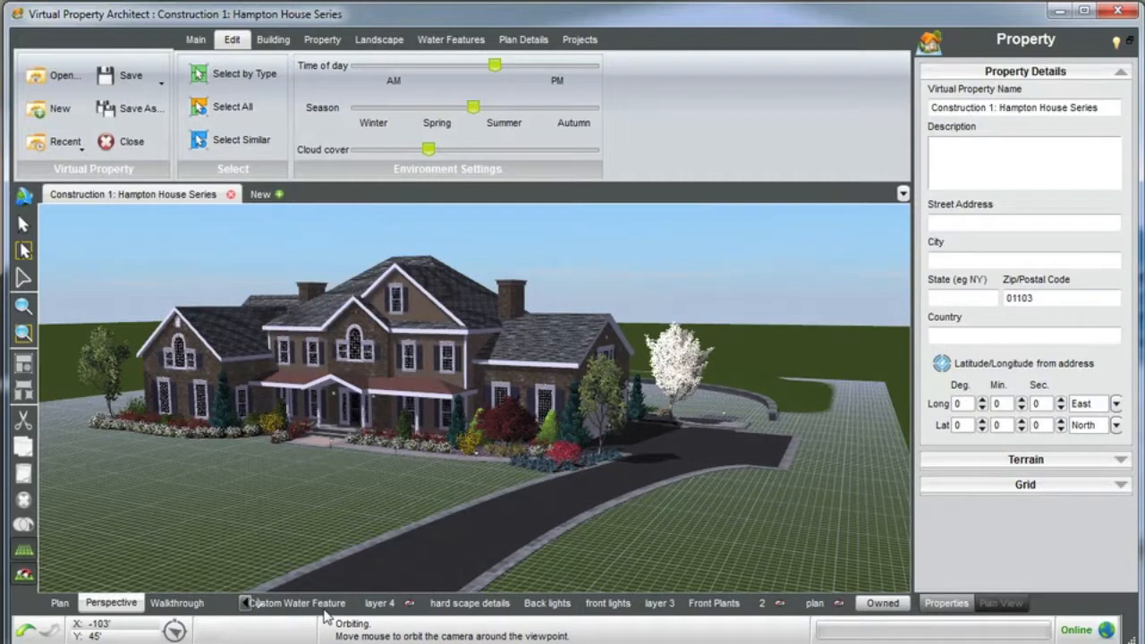
{"action": "left_click", "coordinate": [245, 603]}
{"action": "left_click", "coordinate": [245, 604]}
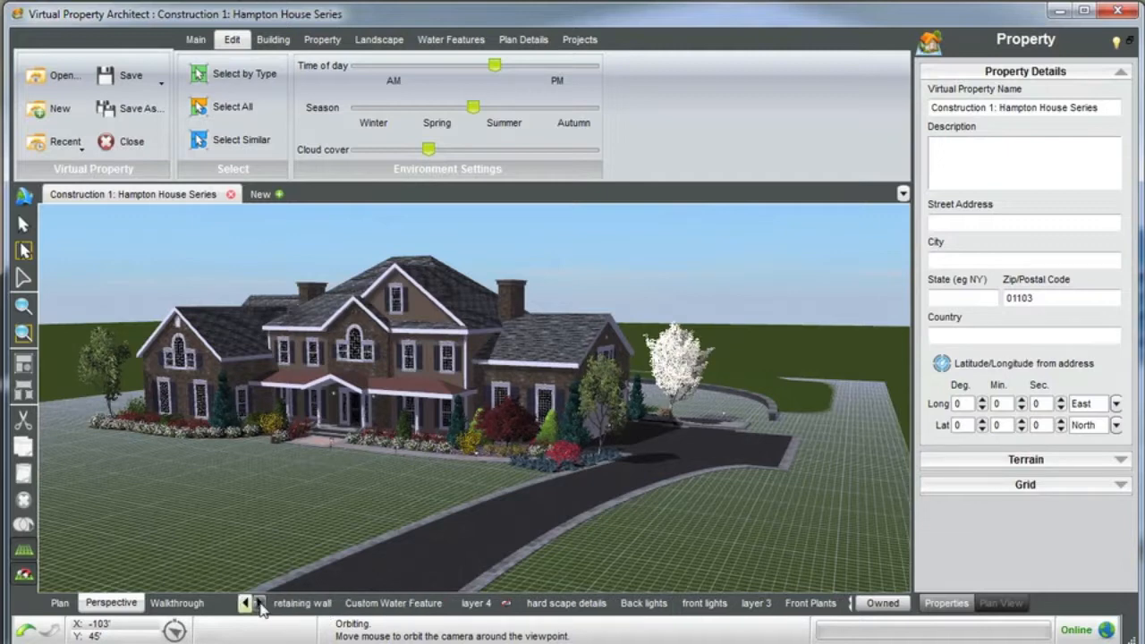
Create a new layer named Front Fence.
{"action": "left_click", "coordinate": [385, 608]}
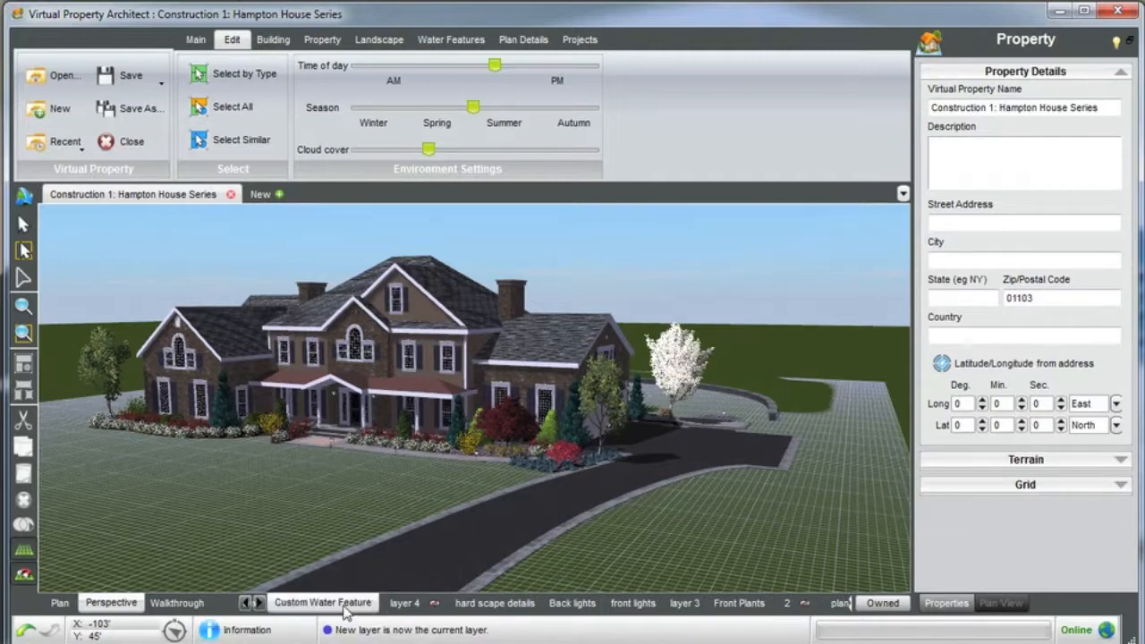
{"action": "right_click", "coordinate": [346, 609]}
{"action": "left_click", "coordinate": [408, 643]}
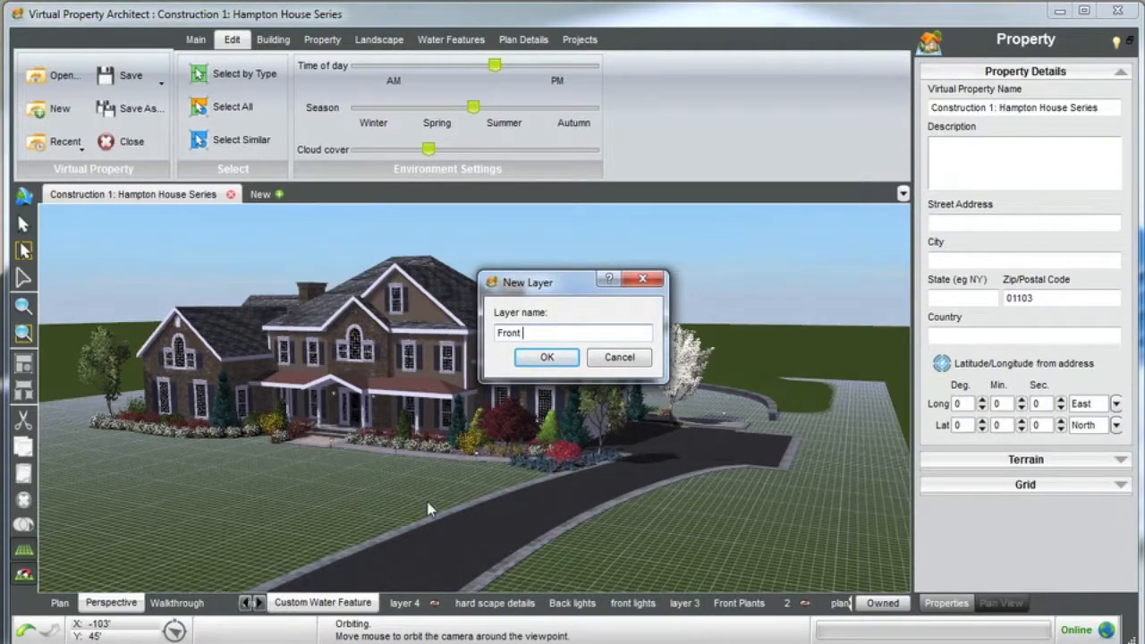
{"action": "type", "text": "Front Fence"}
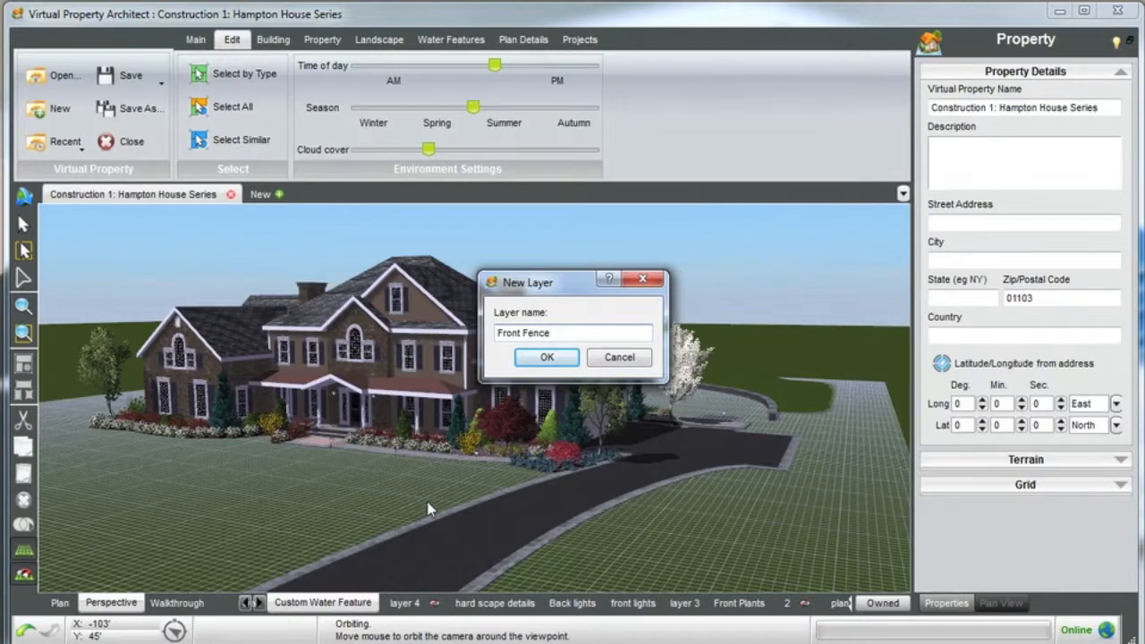
{"action": "key", "text": "Return"}
Inspect the house around the driveway and garage, and check which layer the birch and the white flowering tree belong to.
{"action": "middle_click_drag", "start_coordinate": [424, 533], "coordinate": [401, 529]}
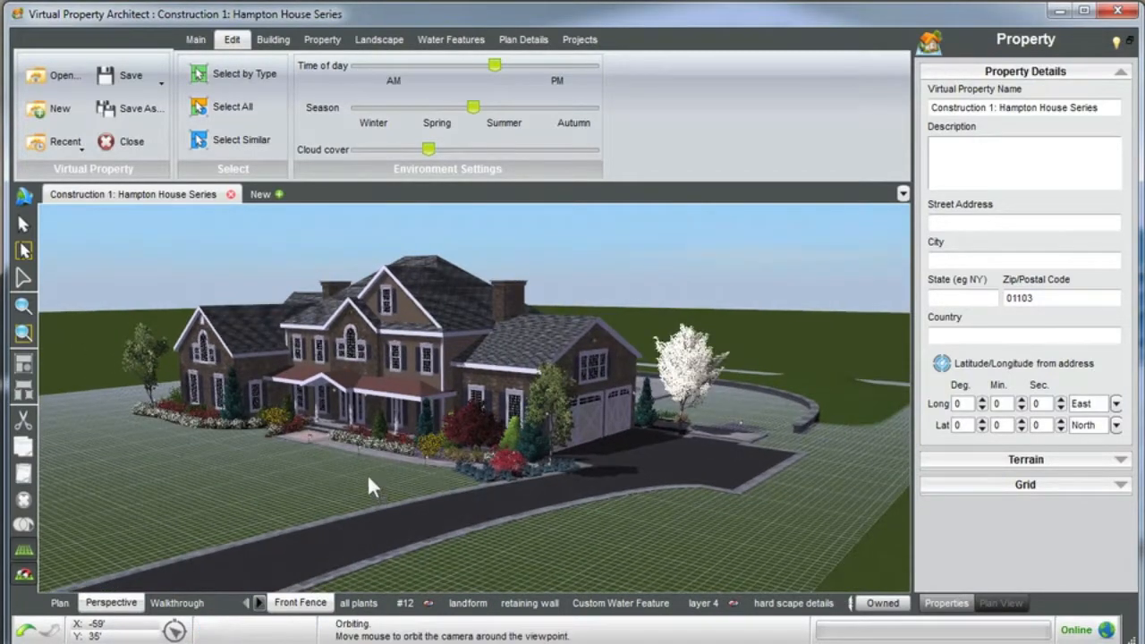
{"action": "middle_click_drag", "start_coordinate": [532, 391], "coordinate": [506, 391]}
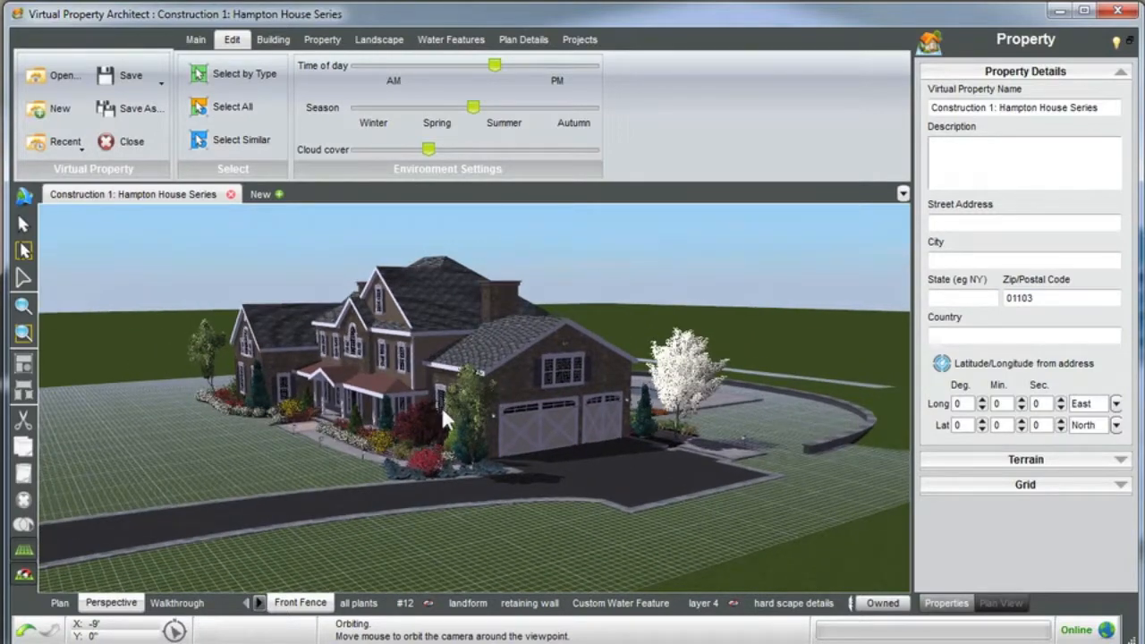
{"action": "scroll", "coordinate": [470, 448], "scroll_direction": "up", "scroll_amount": 2}
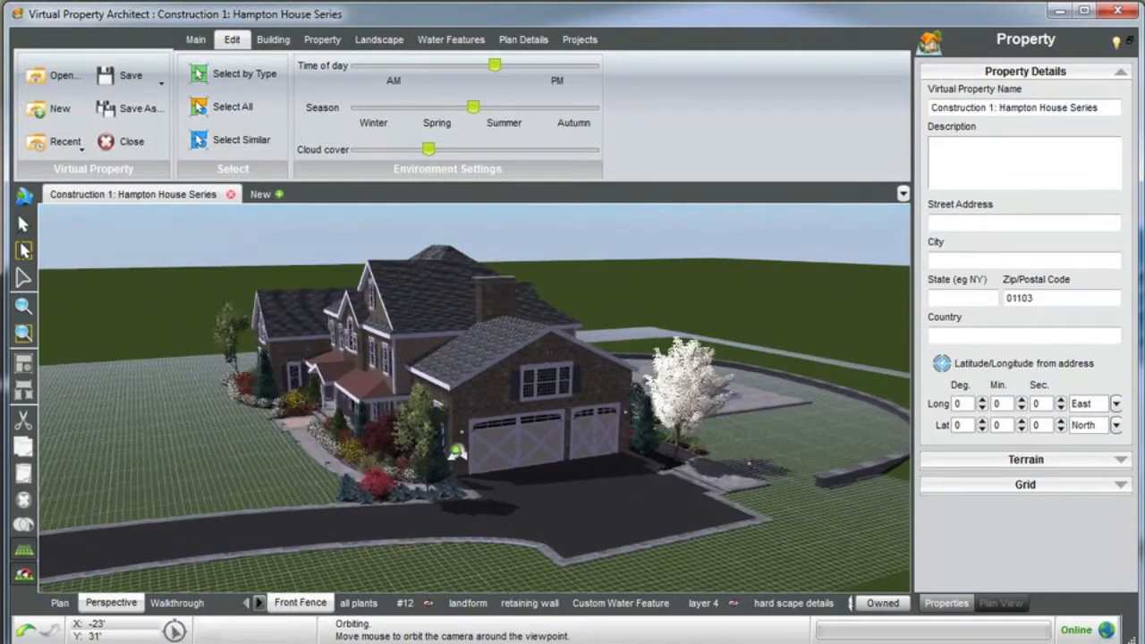
{"action": "middle_click_drag", "start_coordinate": [545, 425], "coordinate": [499, 454]}
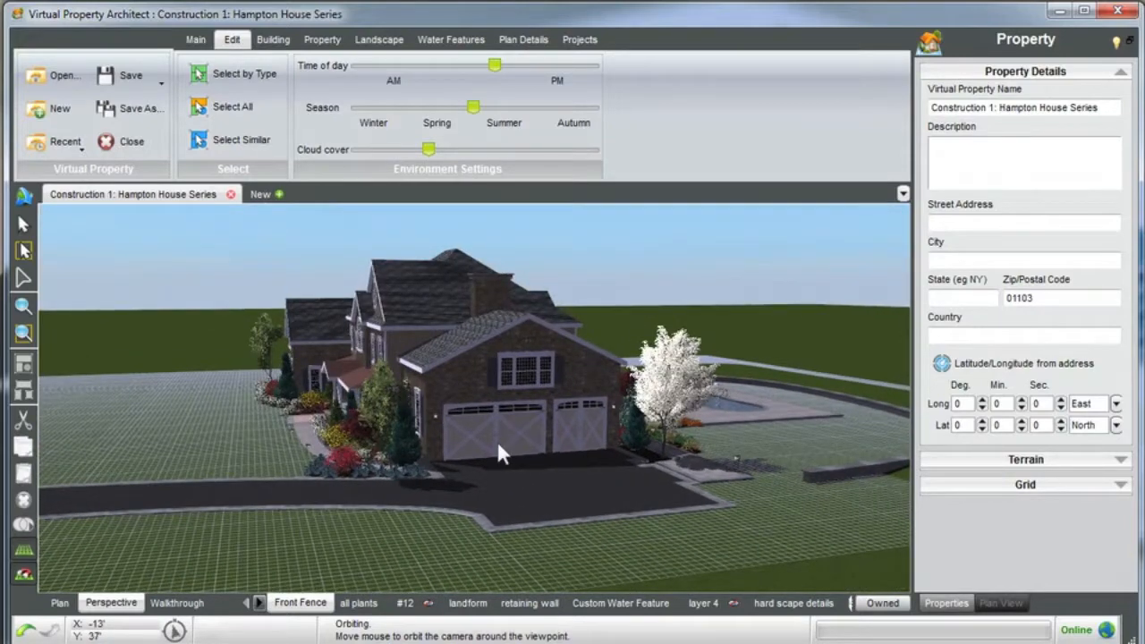
{"action": "middle_click_drag", "start_coordinate": [481, 453], "coordinate": [471, 518]}
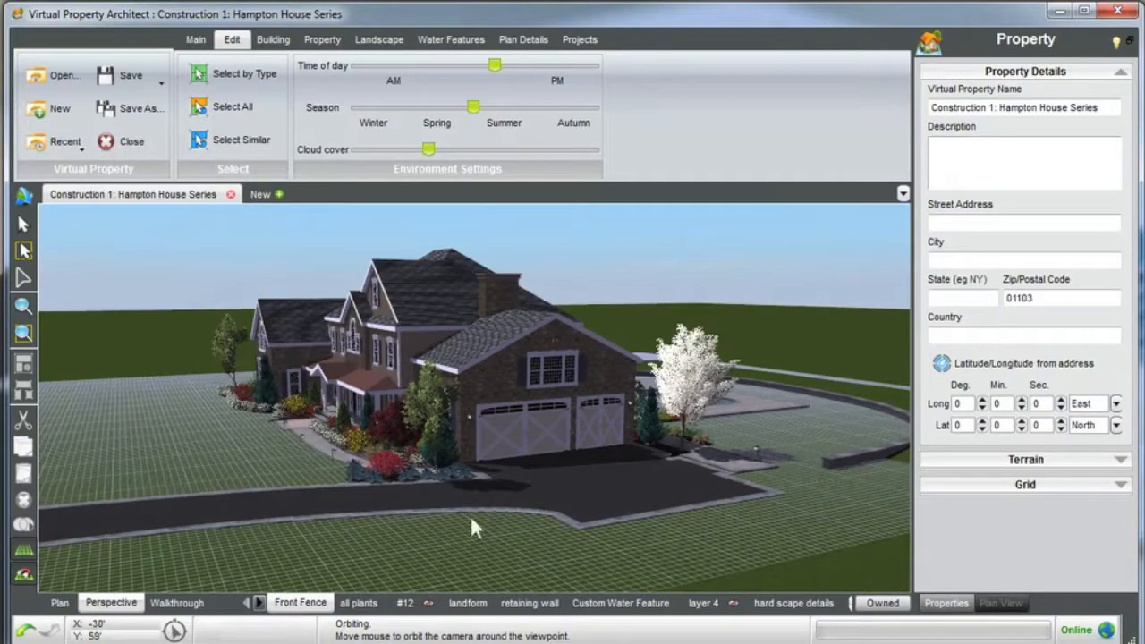
{"action": "left_click", "coordinate": [426, 401]}
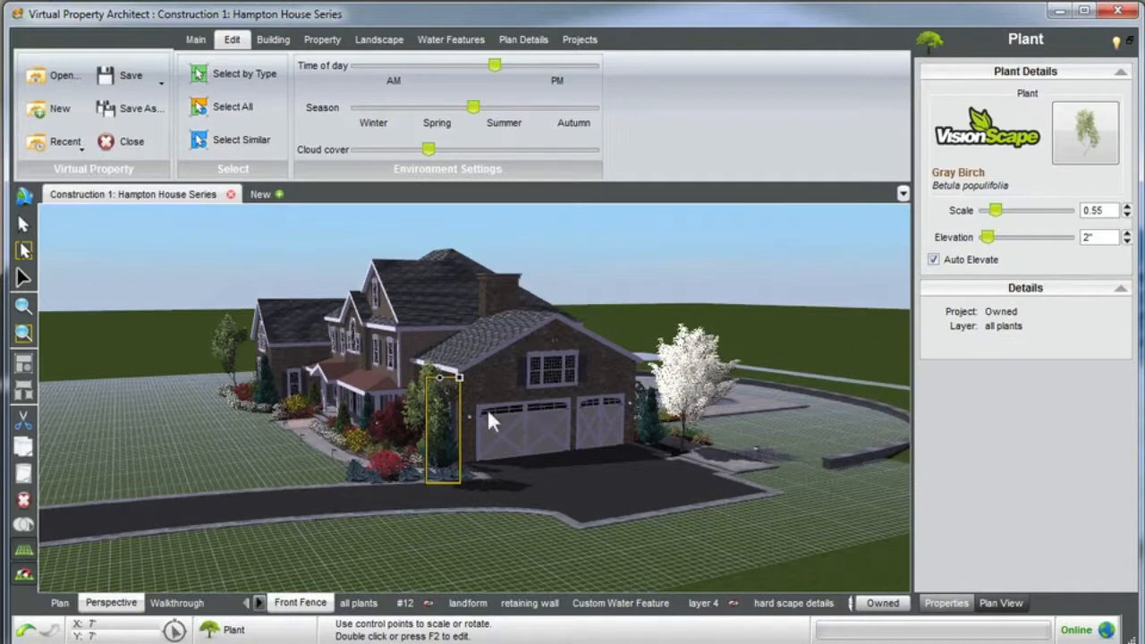
{"action": "left_click", "coordinate": [682, 383]}
{"action": "middle_click_drag", "start_coordinate": [687, 383], "coordinate": [939, 362]}
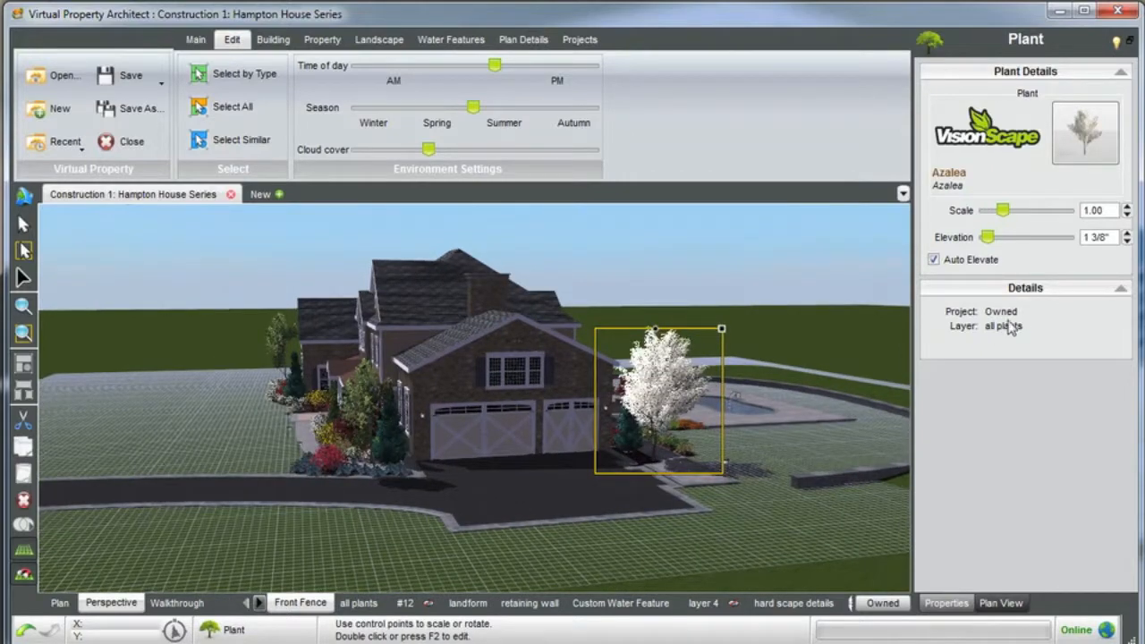
{"action": "middle_click_drag", "start_coordinate": [716, 362], "coordinate": [746, 446]}
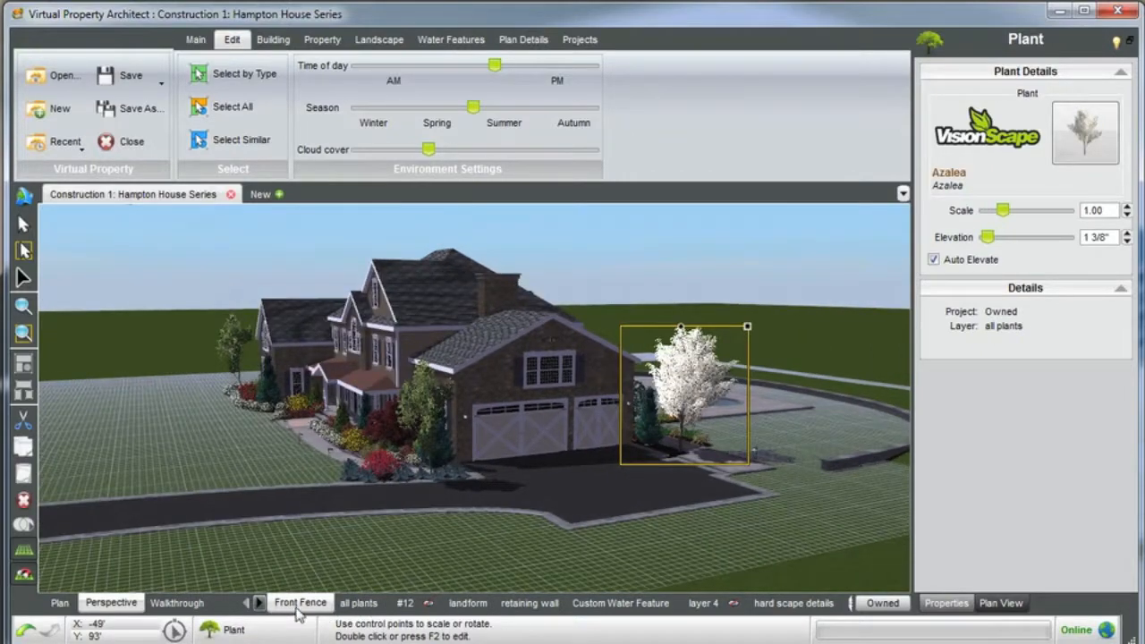
Hide the all plants layer and make Front Fence the current layer again.
{"action": "left_click", "coordinate": [360, 605]}
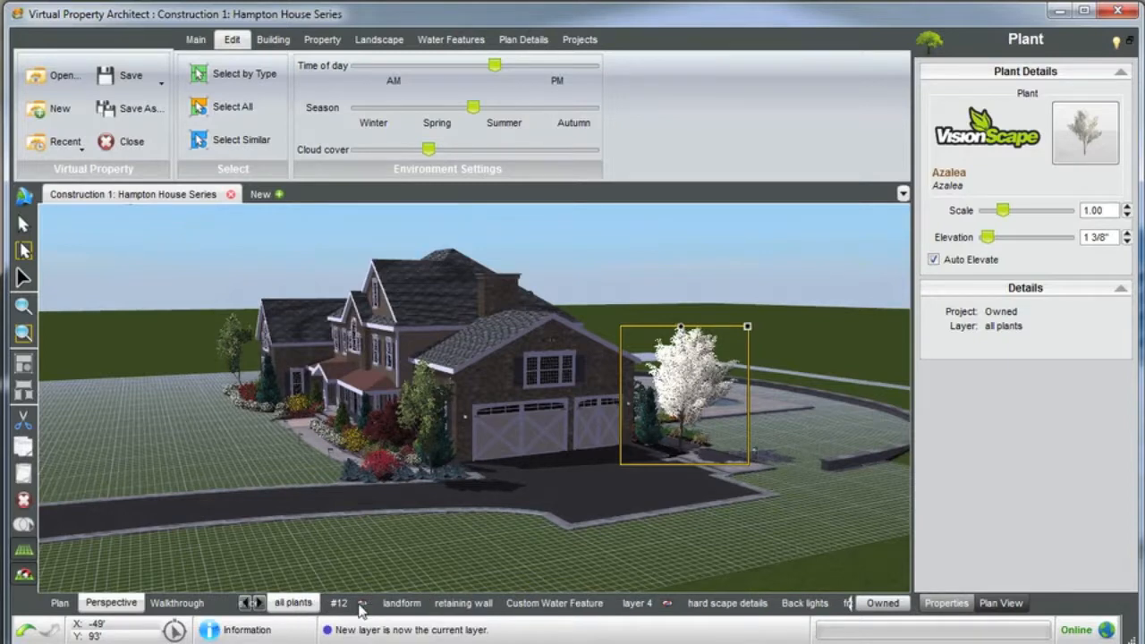
{"action": "right_click", "coordinate": [283, 606]}
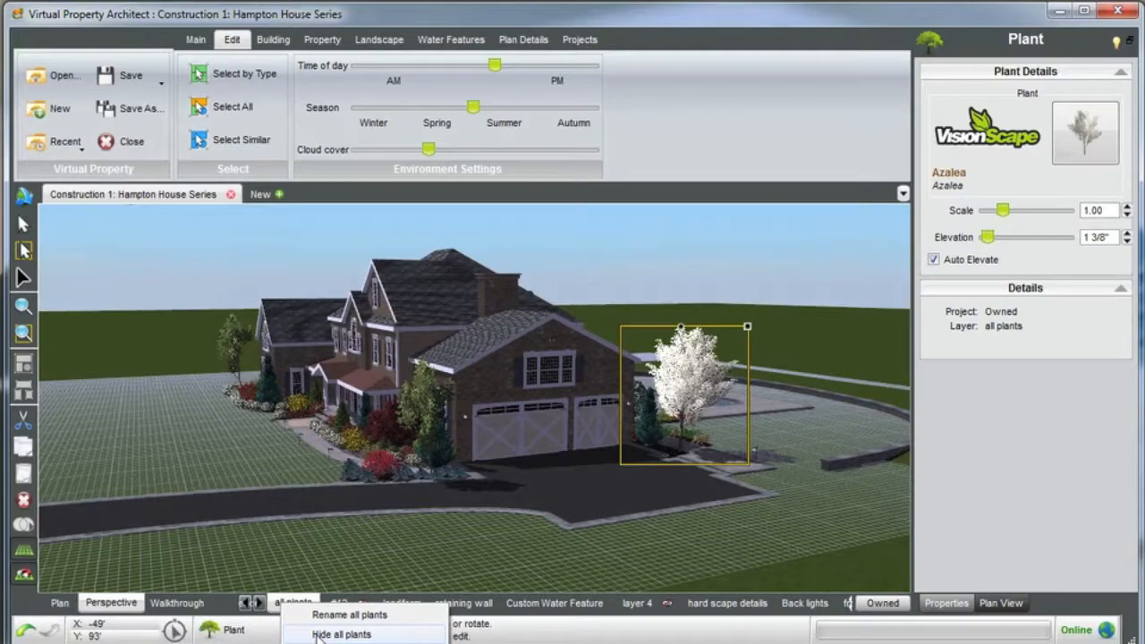
{"action": "left_click", "coordinate": [317, 634]}
{"action": "middle_click_drag", "start_coordinate": [489, 438], "coordinate": [429, 558]}
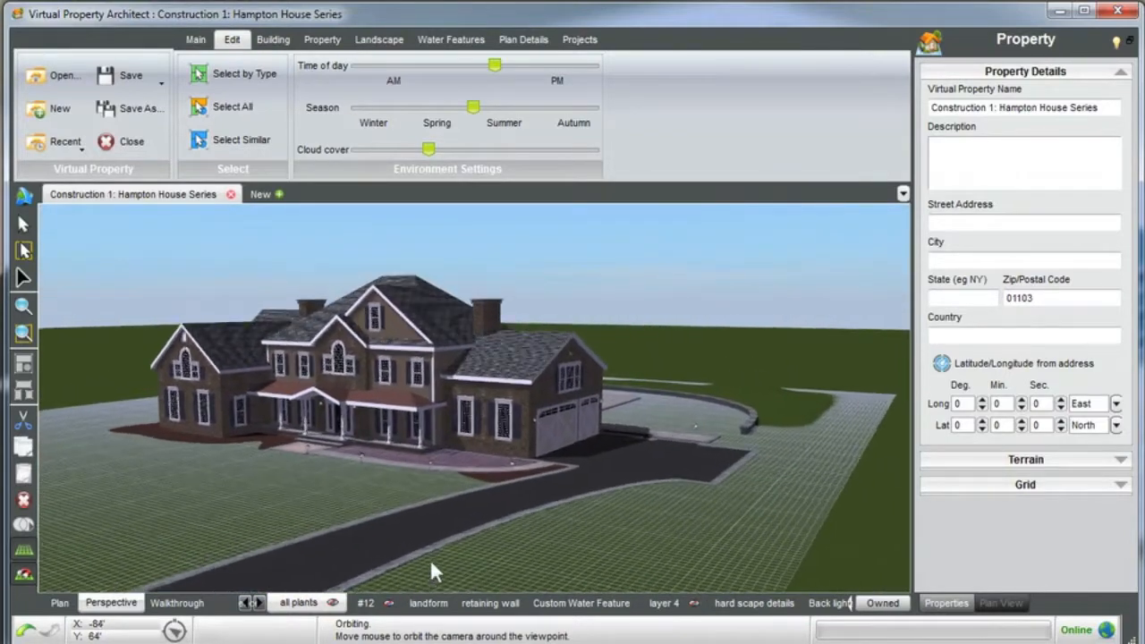
{"action": "left_click", "coordinate": [245, 603]}
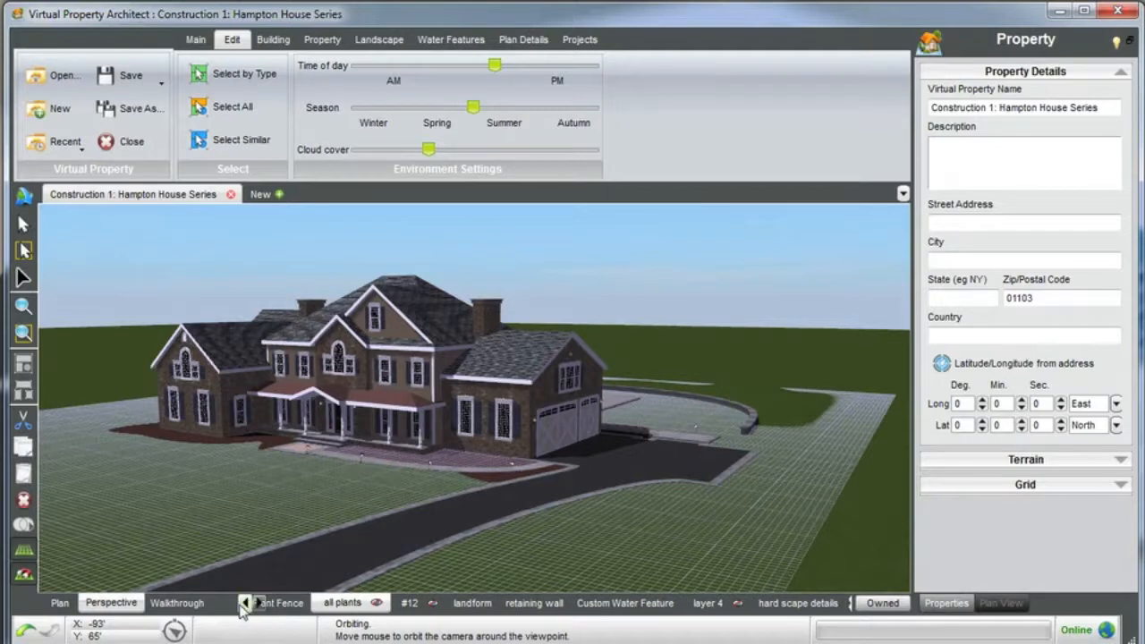
{"action": "left_click", "coordinate": [288, 605]}
{"action": "middle_click_drag", "start_coordinate": [434, 505], "coordinate": [420, 506]}
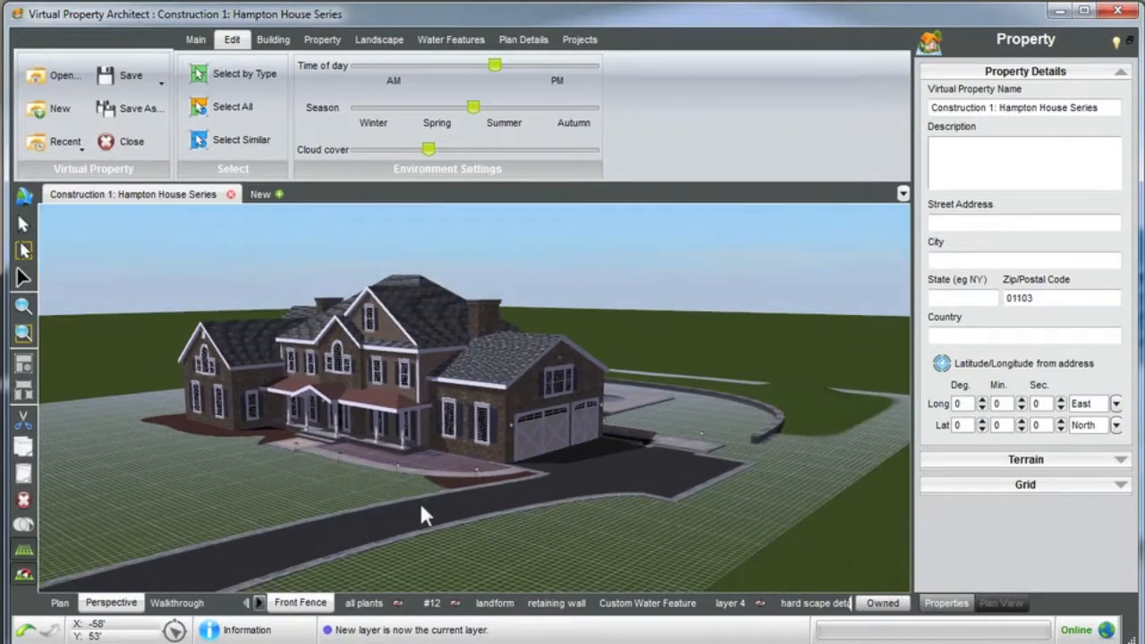
Switch to the plan view and show the hidden plan layer.
{"action": "left_click", "coordinate": [60, 603]}
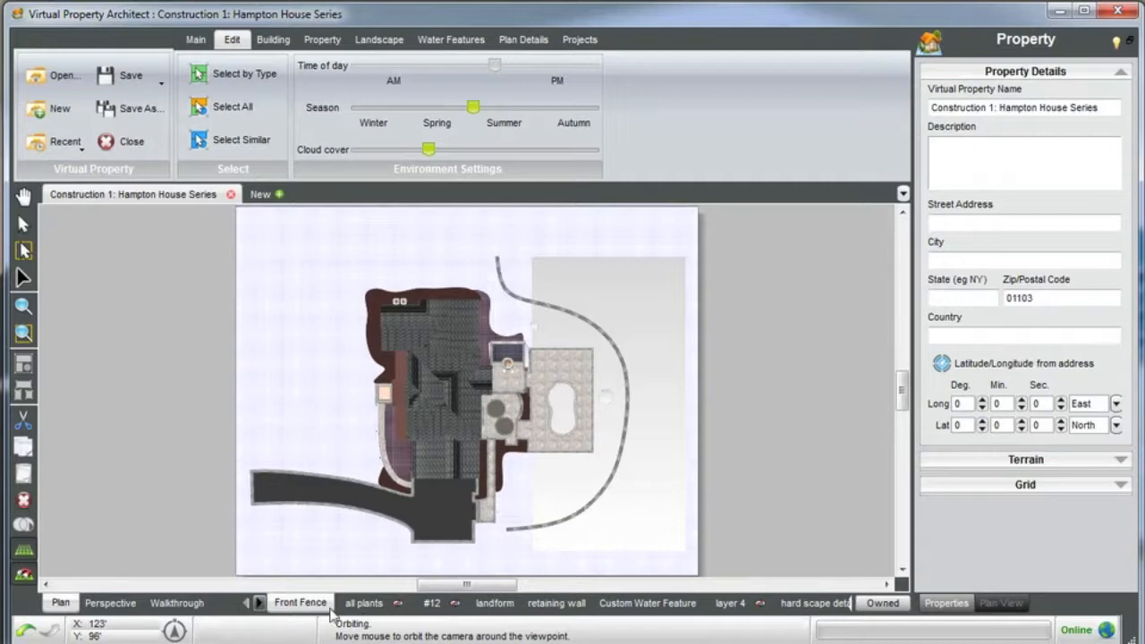
{"action": "left_click", "coordinate": [259, 604]}
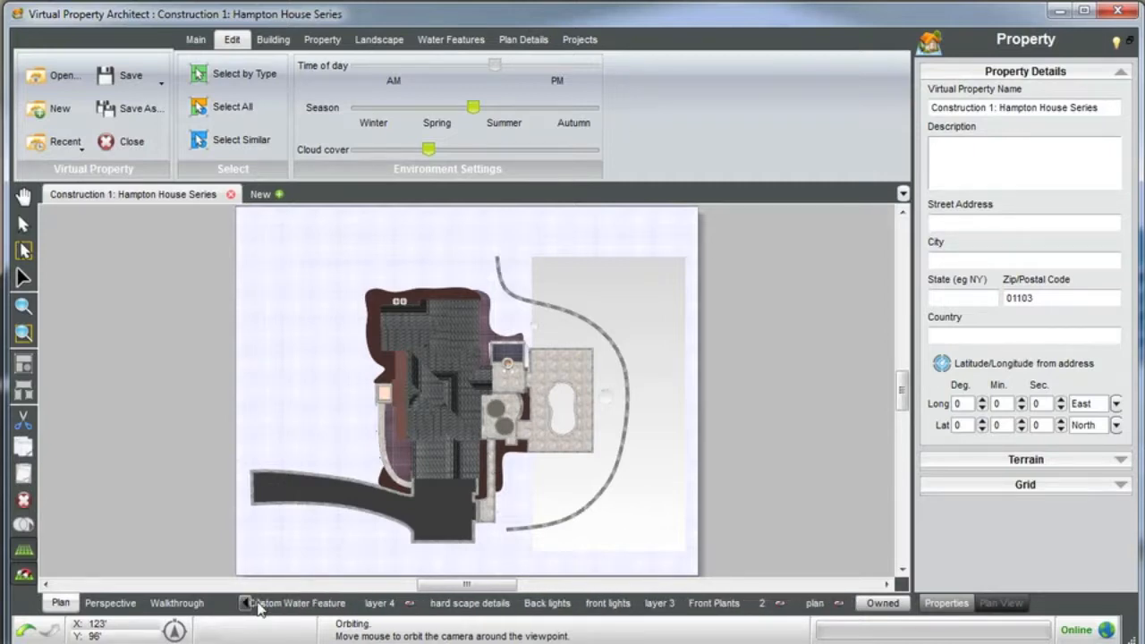
{"action": "left_click", "coordinate": [818, 605]}
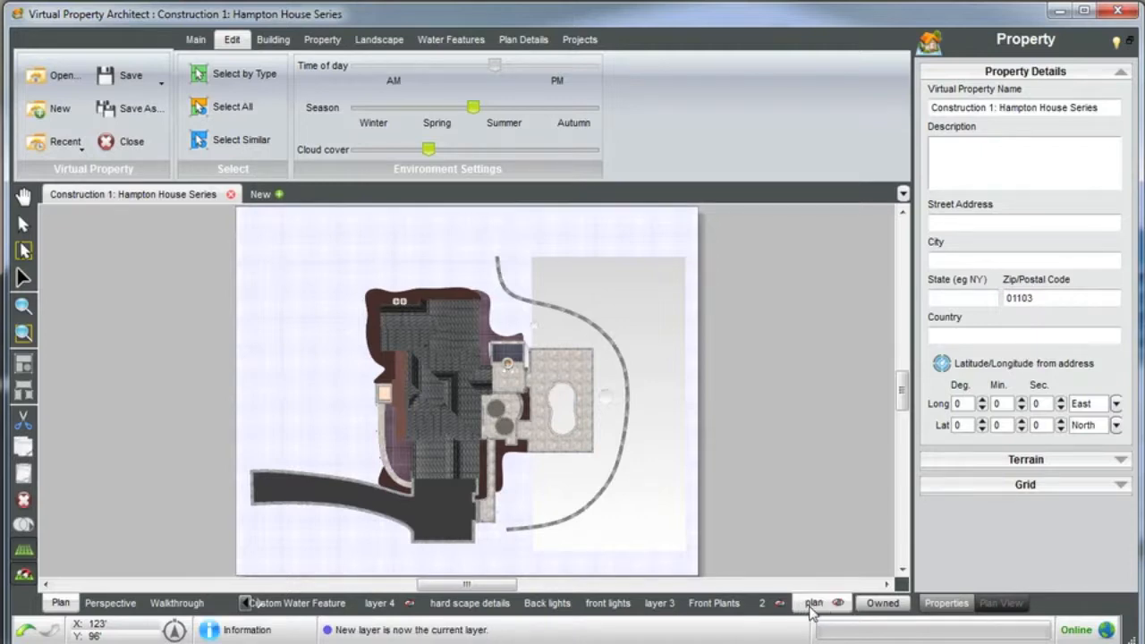
{"action": "right_click", "coordinate": [814, 607]}
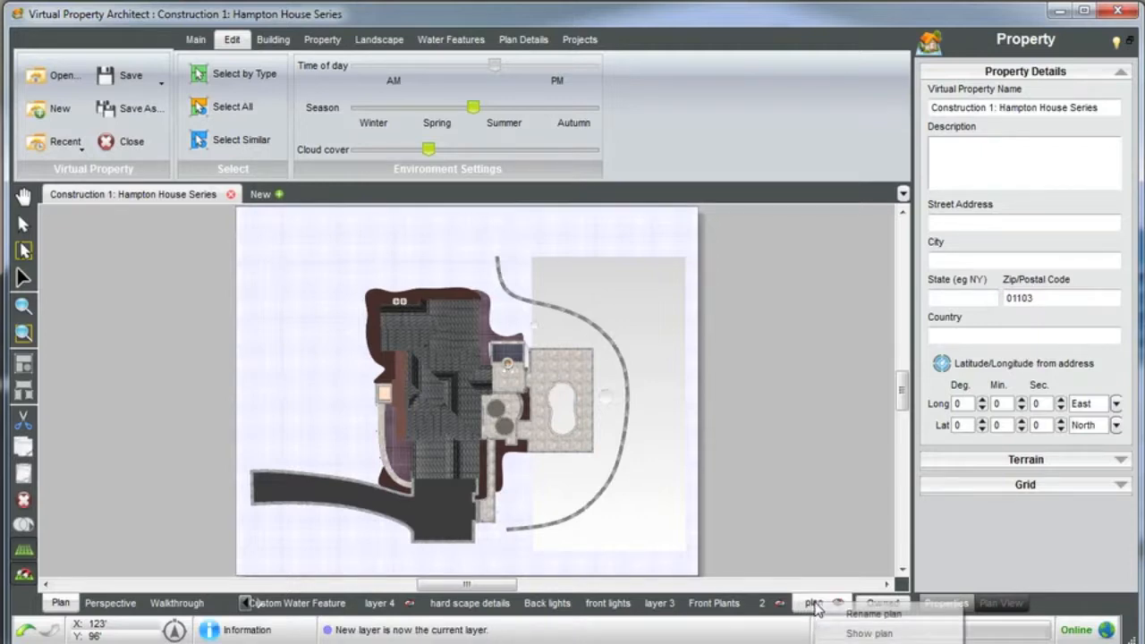
{"action": "left_click", "coordinate": [868, 631]}
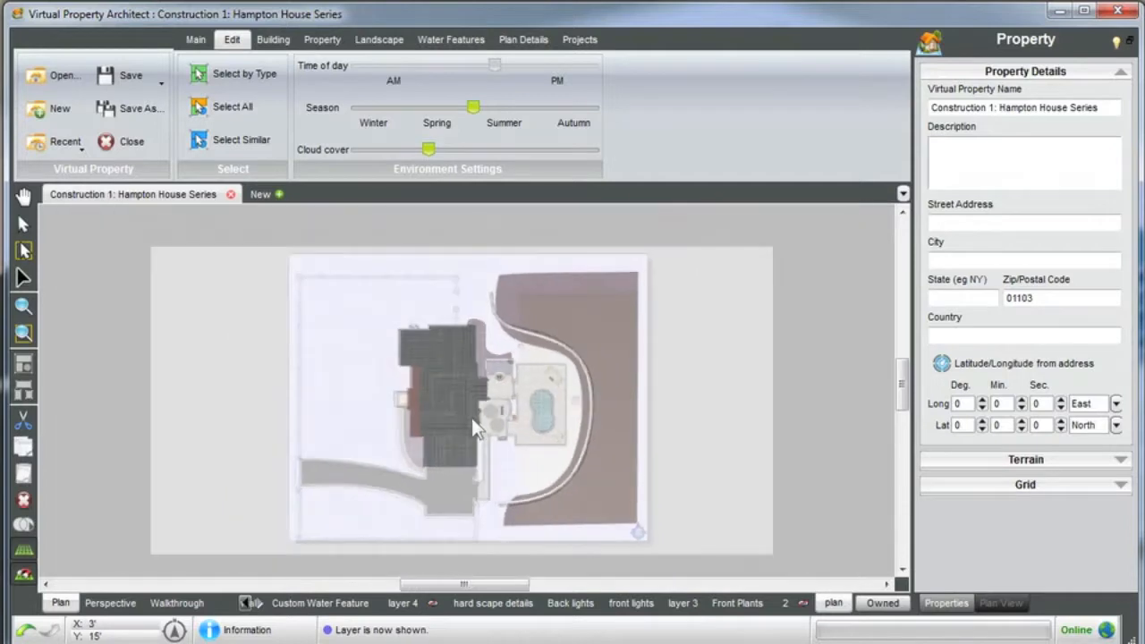
Examine the fence layout along the driveway and property boundary on the imported plan.
{"action": "middle_click_drag", "start_coordinate": [497, 396], "coordinate": [494, 410]}
{"action": "scroll", "coordinate": [493, 408], "scroll_direction": "up", "scroll_amount": 1}
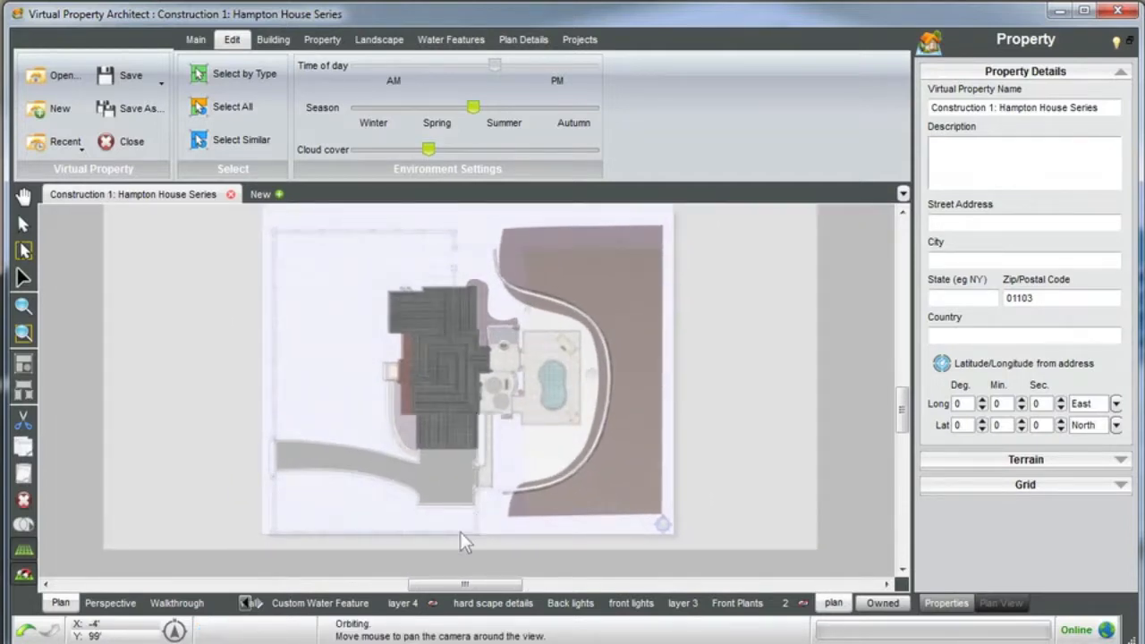
{"action": "scroll", "coordinate": [460, 533], "scroll_direction": "up", "scroll_amount": 2}
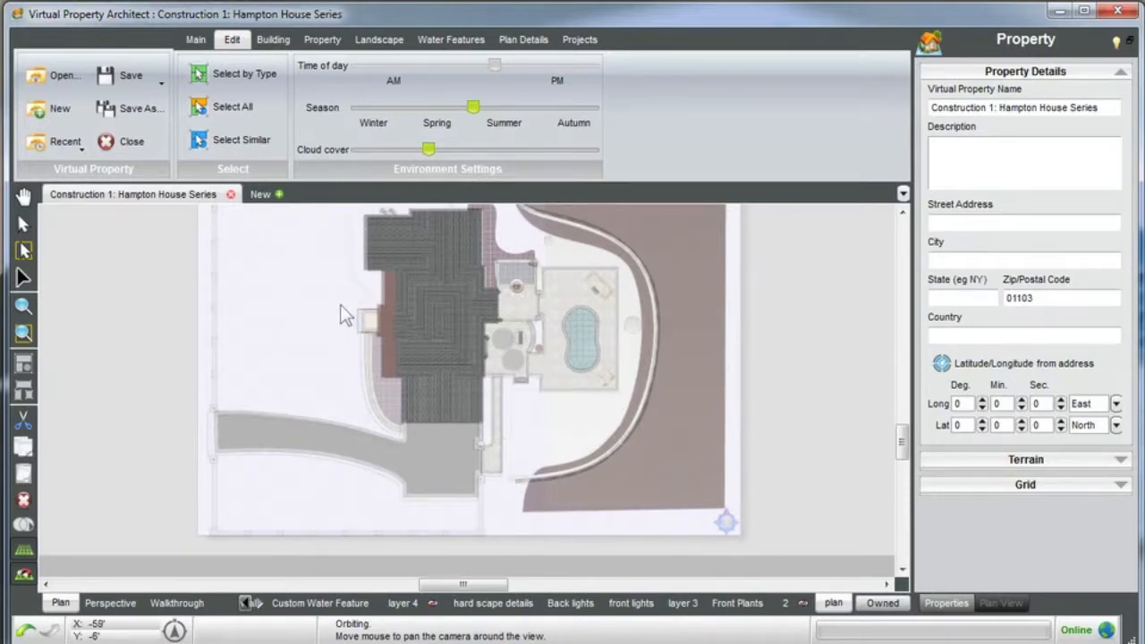
{"action": "middle_click_drag", "start_coordinate": [327, 310], "coordinate": [428, 341]}
{"action": "scroll", "coordinate": [393, 478], "scroll_direction": "up", "scroll_amount": 2}
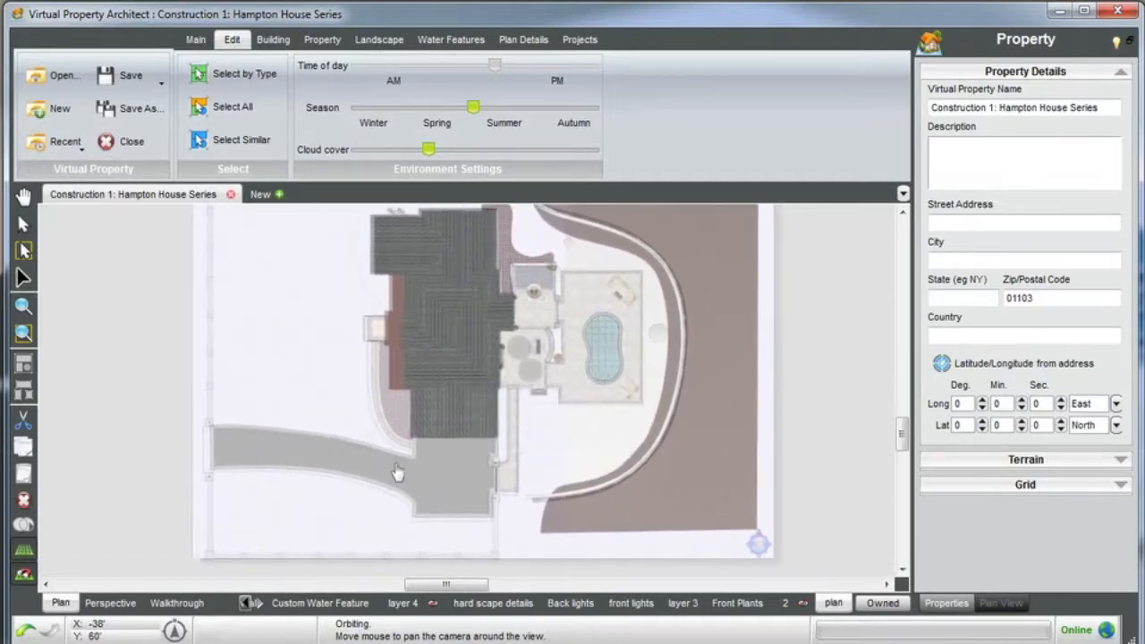
{"action": "middle_click_drag", "start_coordinate": [396, 472], "coordinate": [408, 439]}
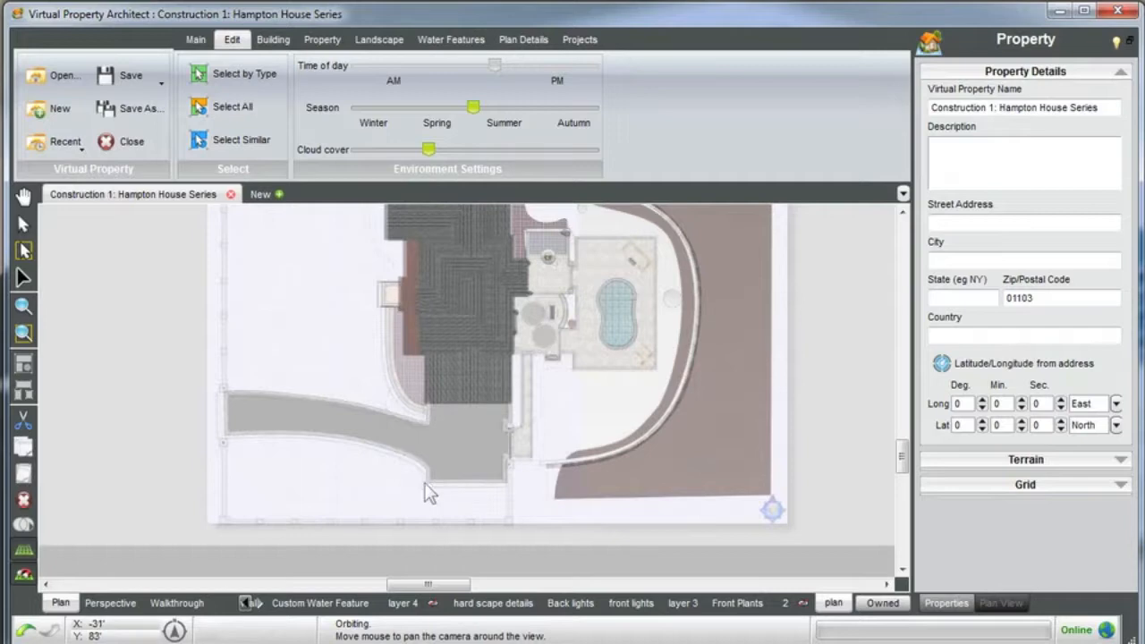
{"action": "middle_click_drag", "start_coordinate": [428, 492], "coordinate": [481, 463]}
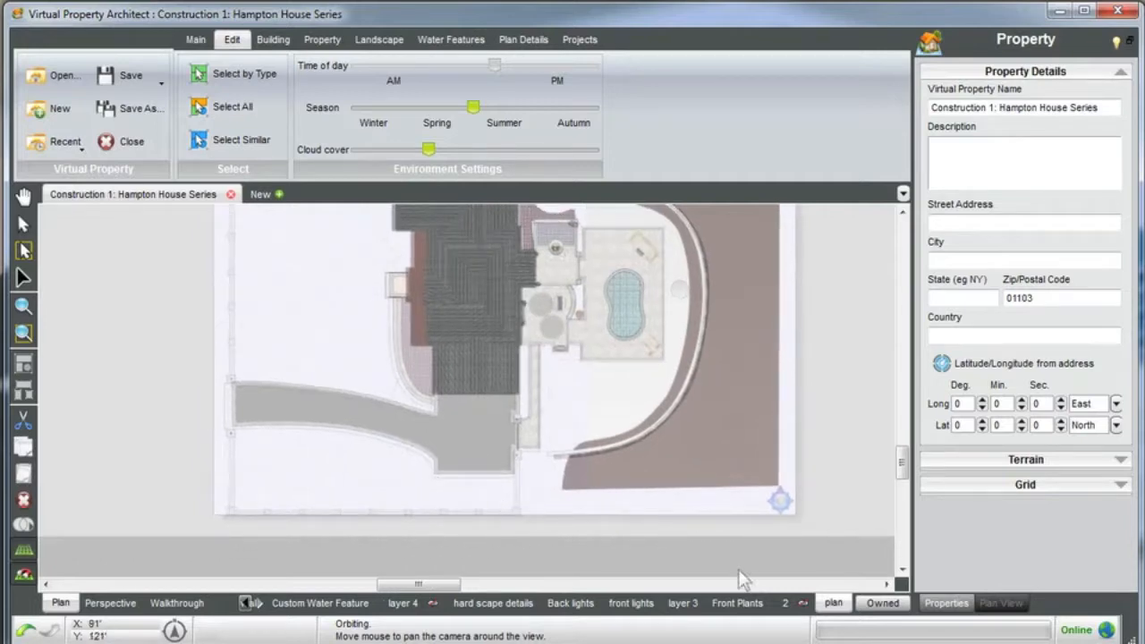
Set Front Fence as the current layer, with the plan layer still shown for tracing.
{"action": "left_click", "coordinate": [246, 603]}
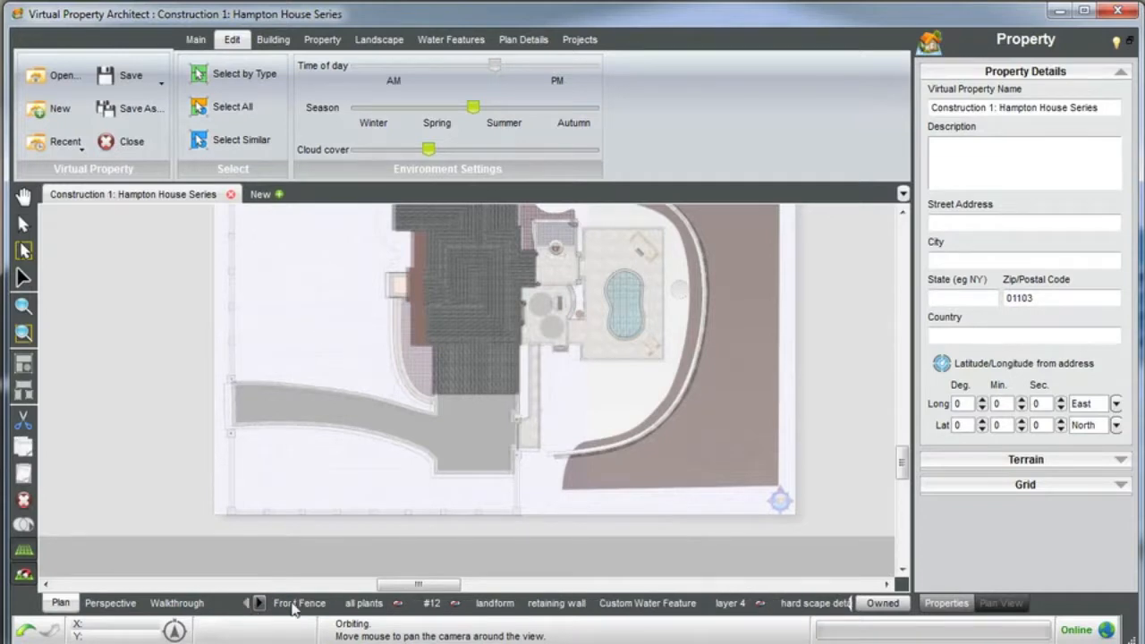
{"action": "left_click", "coordinate": [289, 604]}
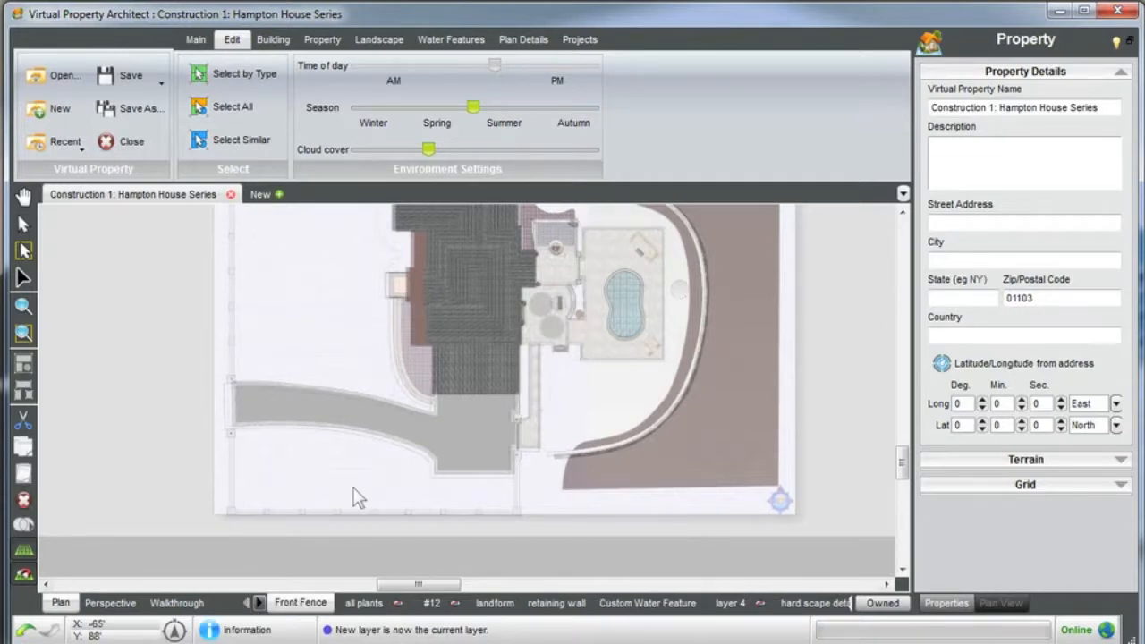
{"action": "scroll", "coordinate": [418, 516], "scroll_direction": "up", "scroll_amount": 2}
{"action": "scroll", "coordinate": [418, 510], "scroll_direction": "up", "scroll_amount": 1}
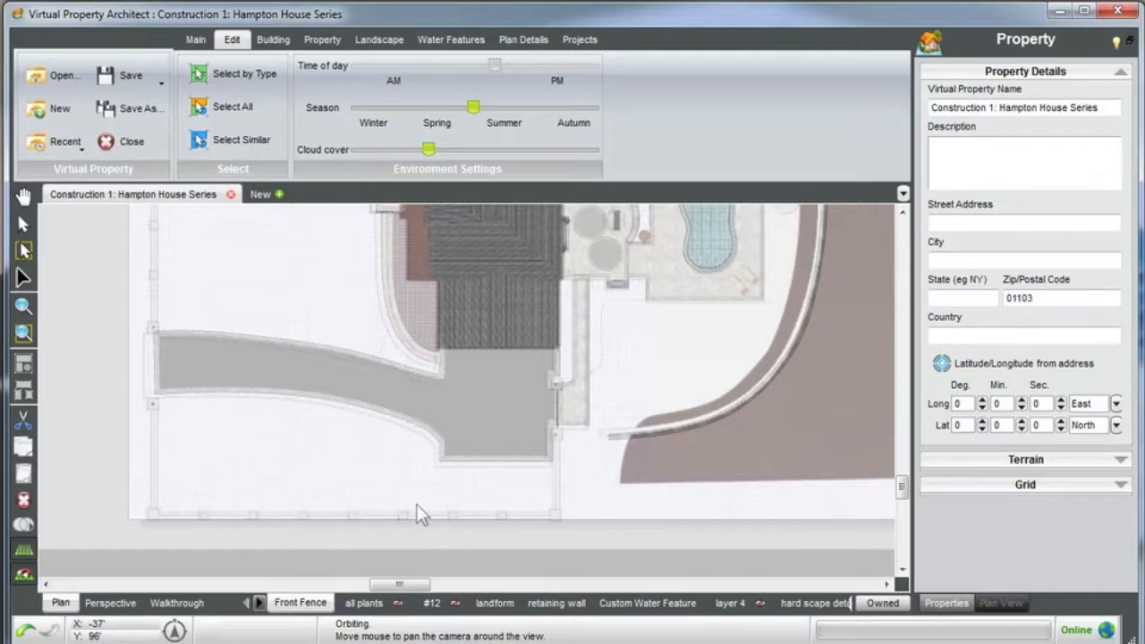
Trace a wall with straight segments of about 24', 122' and 33' along the front boundary, from the garage court to the driveway entrance.
{"action": "left_click", "coordinate": [271, 39]}
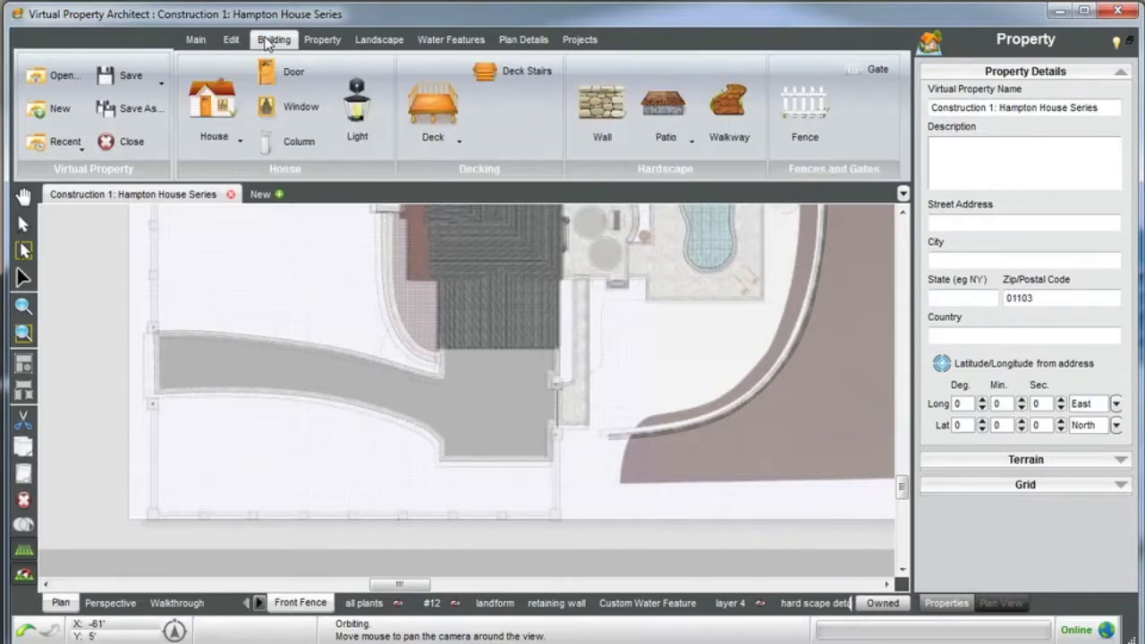
{"action": "left_click", "coordinate": [601, 117]}
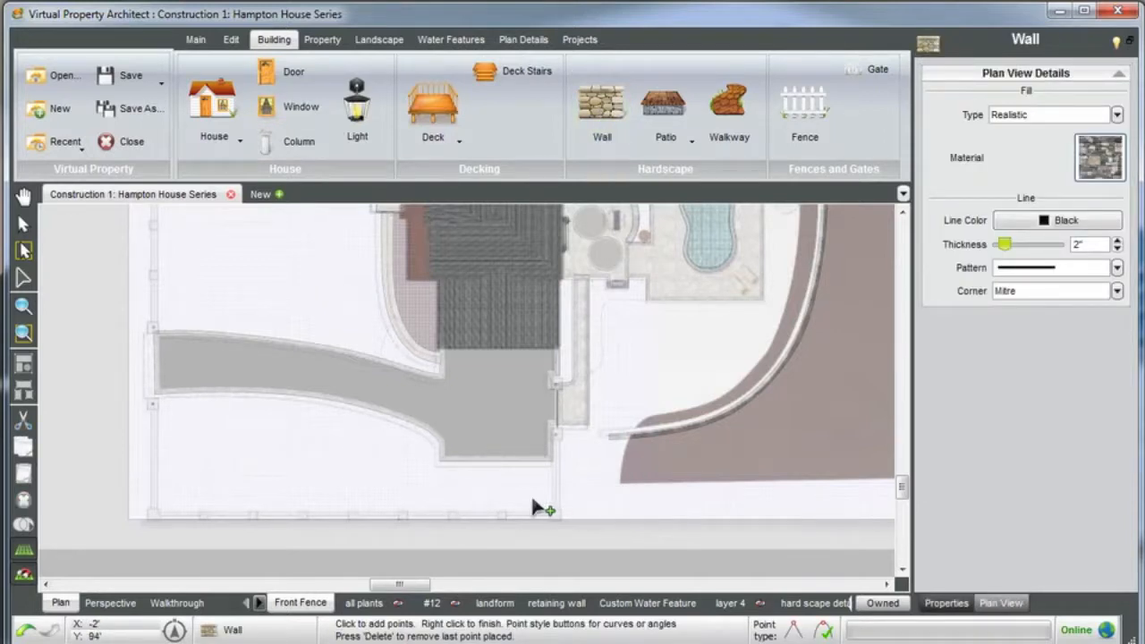
{"action": "scroll", "coordinate": [537, 503], "scroll_direction": "up", "scroll_amount": 3}
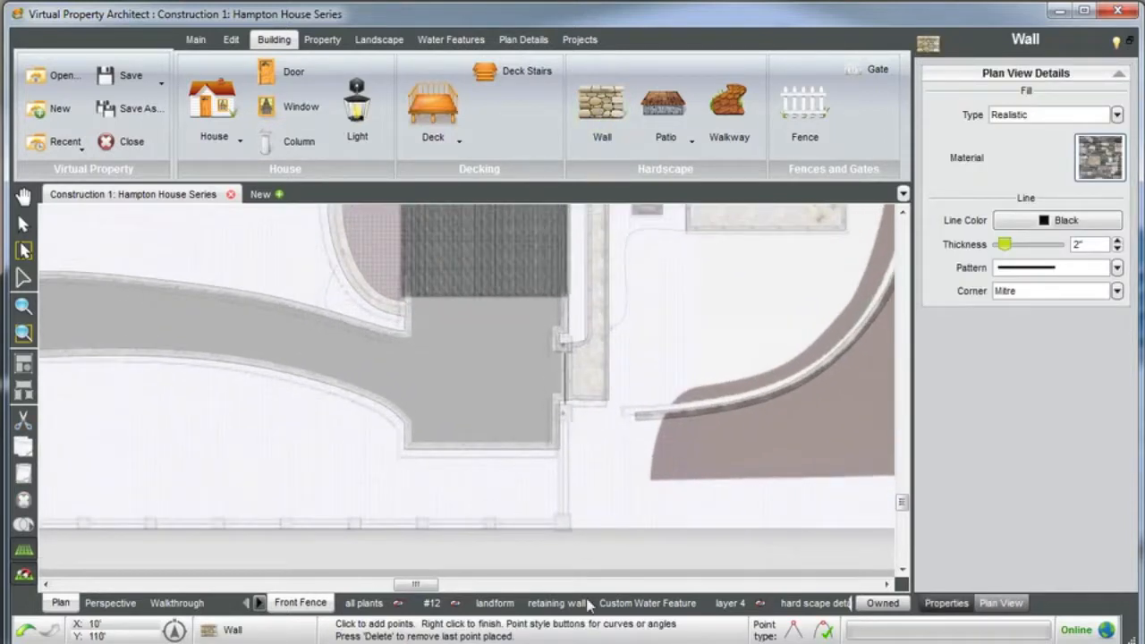
{"action": "scroll", "coordinate": [533, 436], "scroll_direction": "down", "scroll_amount": 2}
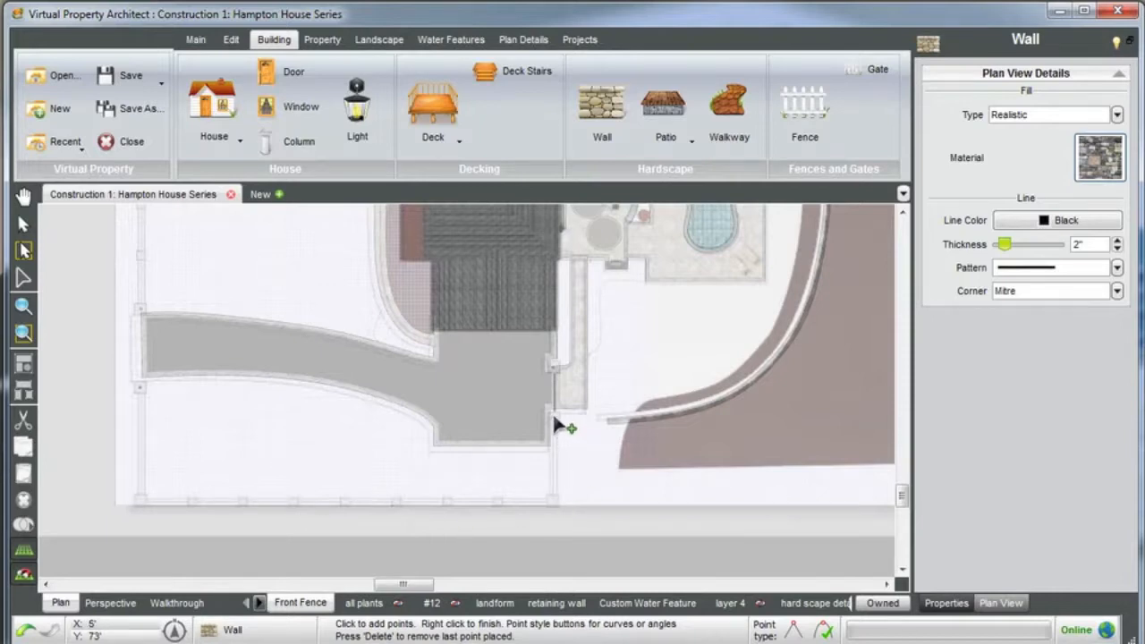
{"action": "left_click", "coordinate": [22, 574]}
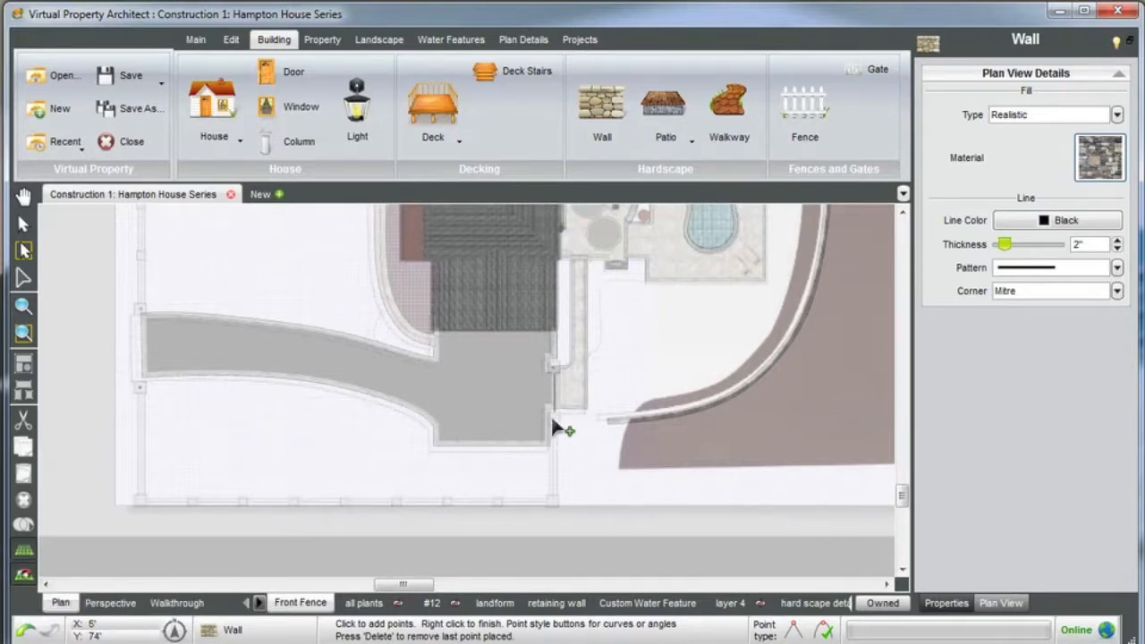
{"action": "left_click", "coordinate": [552, 418]}
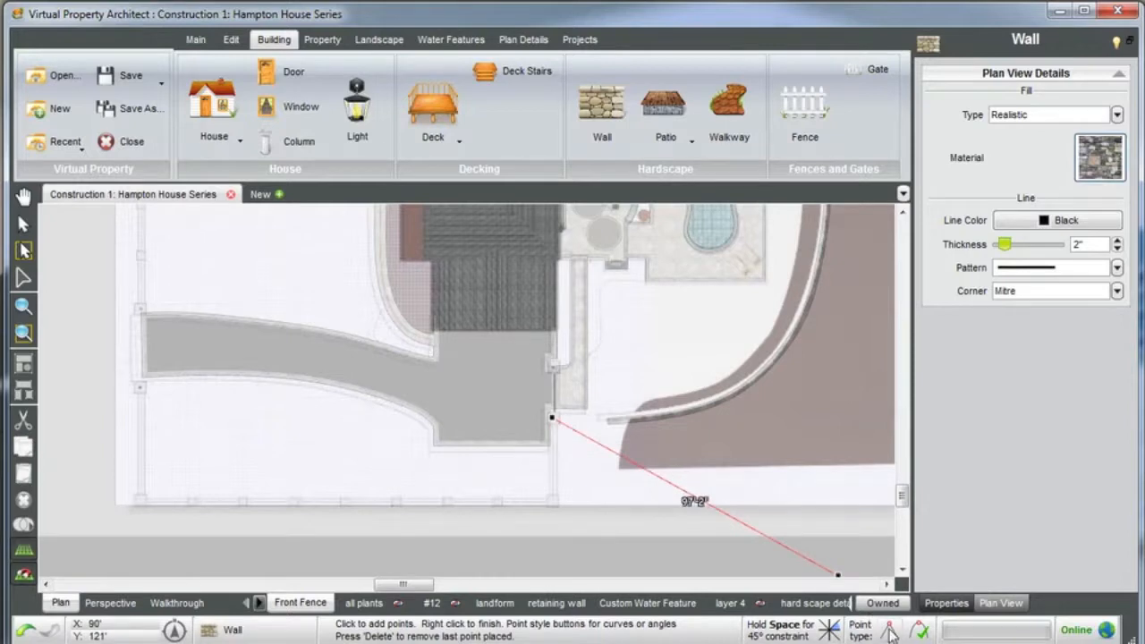
{"action": "left_click", "coordinate": [552, 498]}
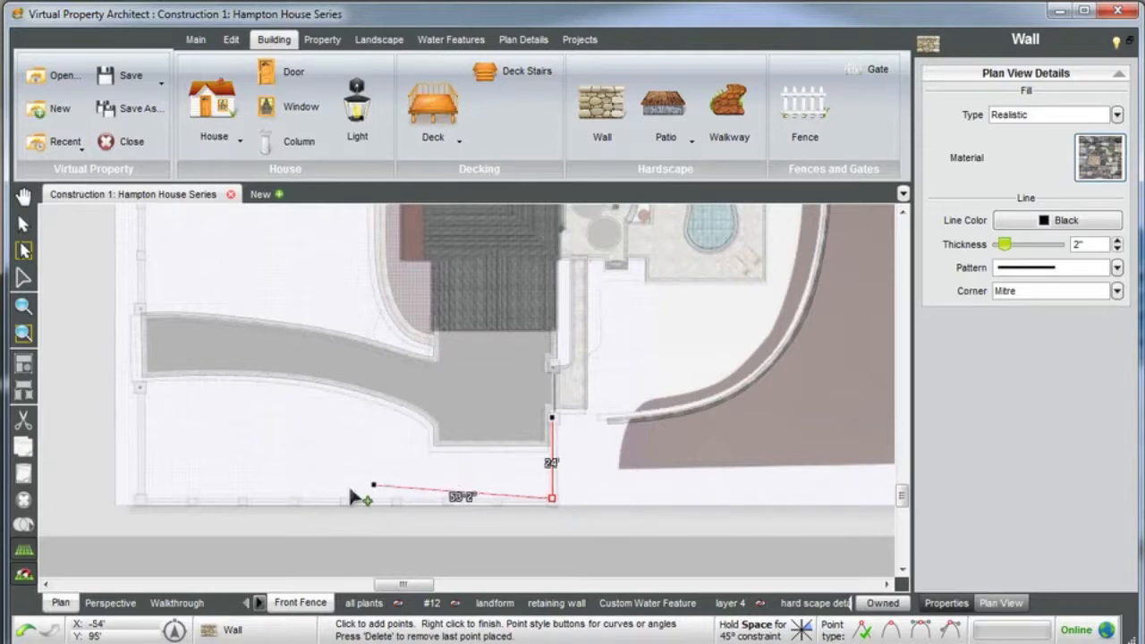
{"action": "left_click", "coordinate": [143, 501]}
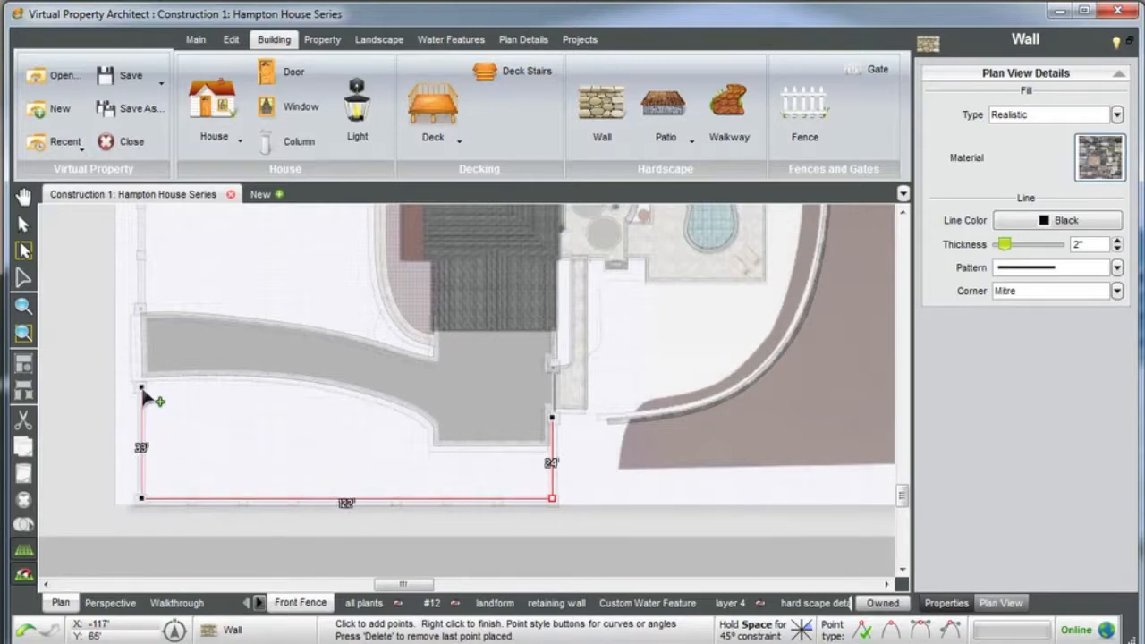
{"action": "right_click", "coordinate": [142, 391]}
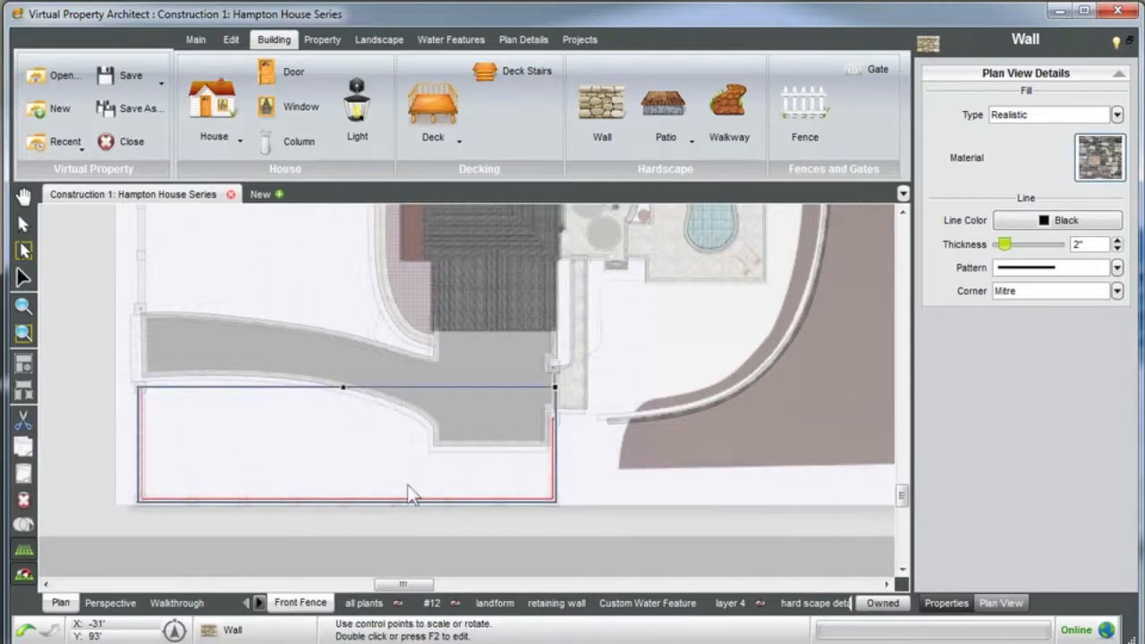
Switch to the perspective view and set the new wall's height to 1'-6".
{"action": "left_click", "coordinate": [107, 602]}
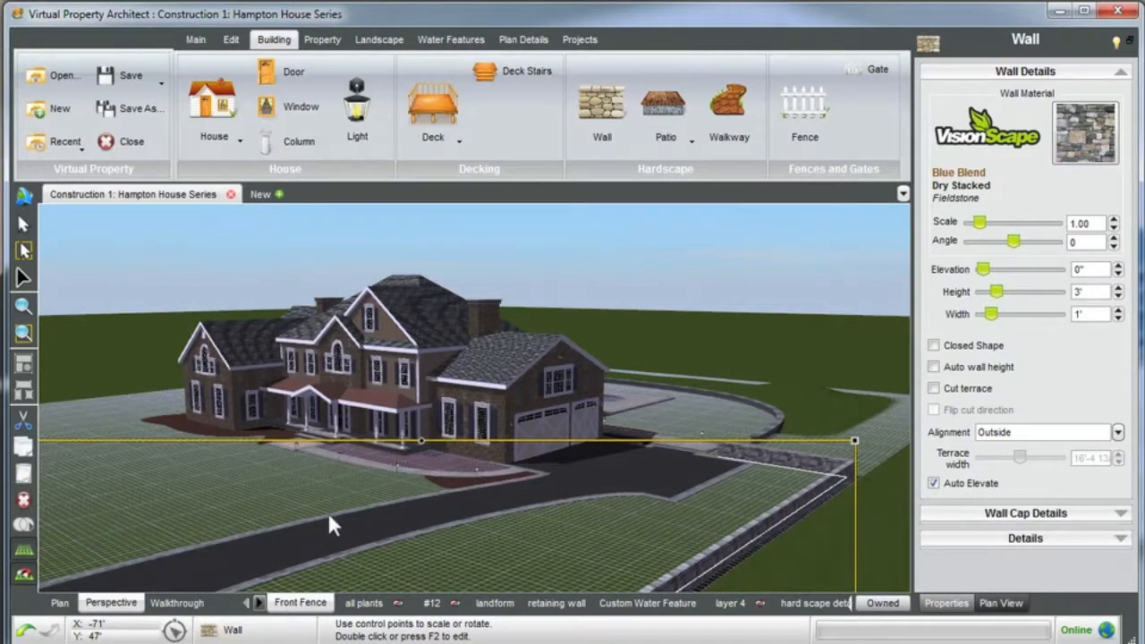
{"action": "scroll", "coordinate": [391, 504], "scroll_direction": "down", "scroll_amount": 5}
{"action": "scroll", "coordinate": [424, 396], "scroll_direction": "up", "scroll_amount": 4}
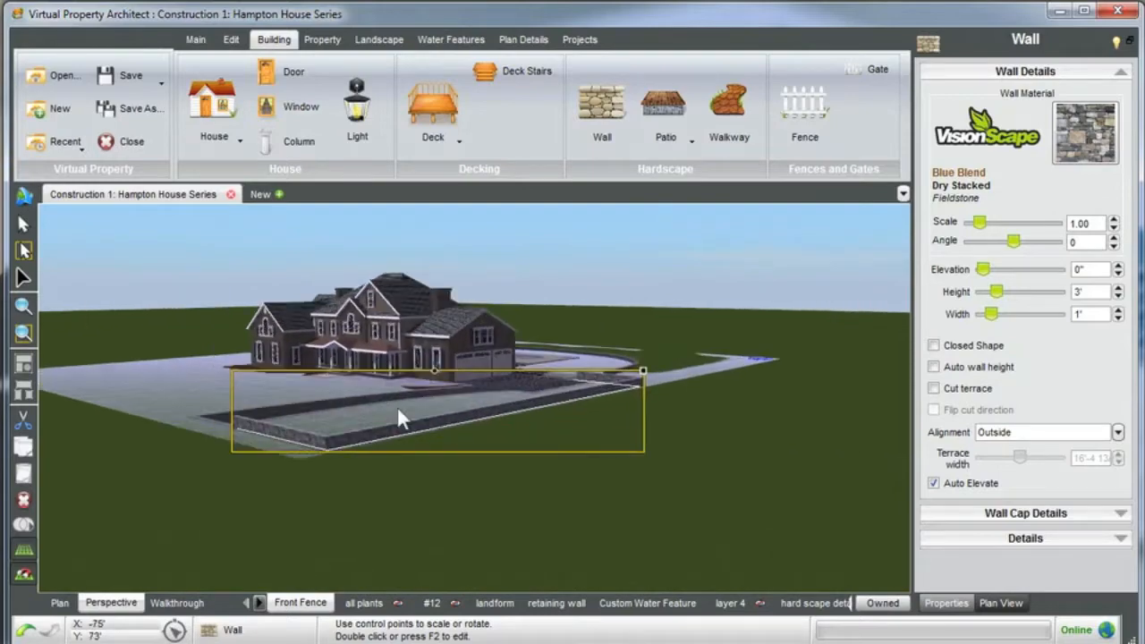
{"action": "scroll", "coordinate": [398, 410], "scroll_direction": "up", "scroll_amount": 3}
{"action": "middle_click_drag", "start_coordinate": [378, 409], "coordinate": [436, 409]}
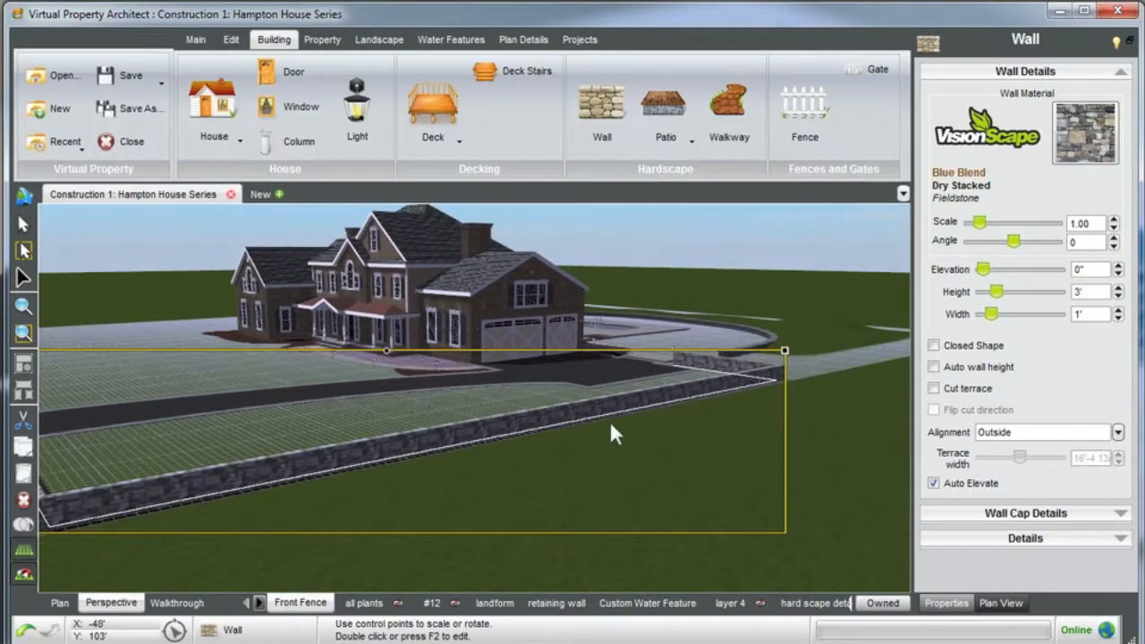
{"action": "middle_click_drag", "start_coordinate": [616, 427], "coordinate": [632, 424]}
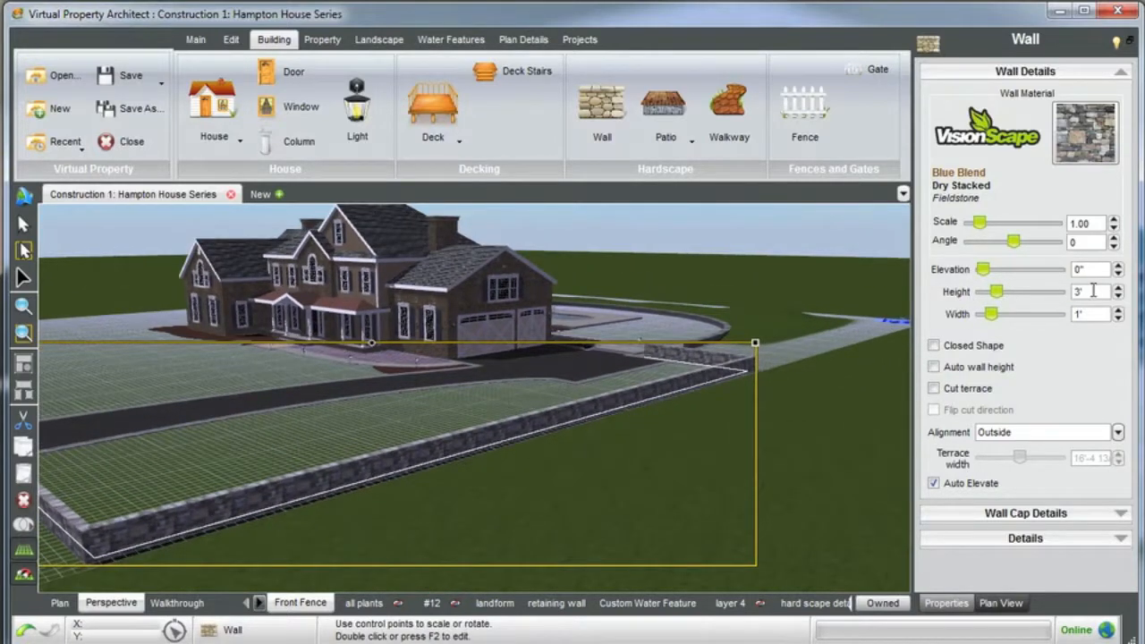
{"action": "left_click_drag", "start_coordinate": [1093, 290], "coordinate": [1028, 292]}
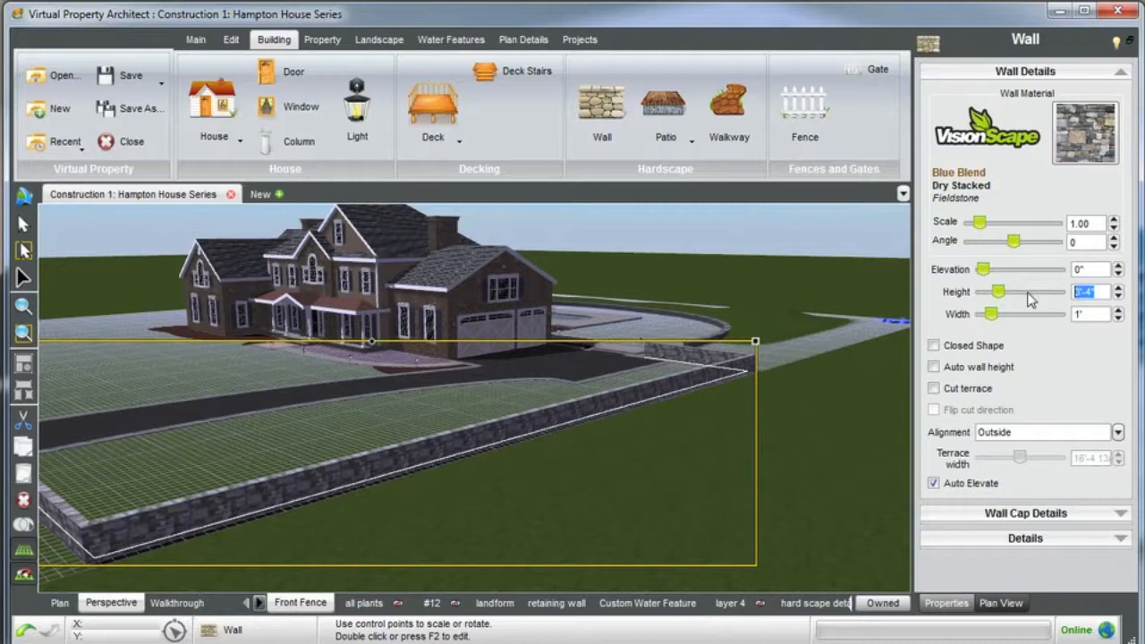
{"action": "type", "text": "1'-6"}
{"action": "key", "text": "Return"}
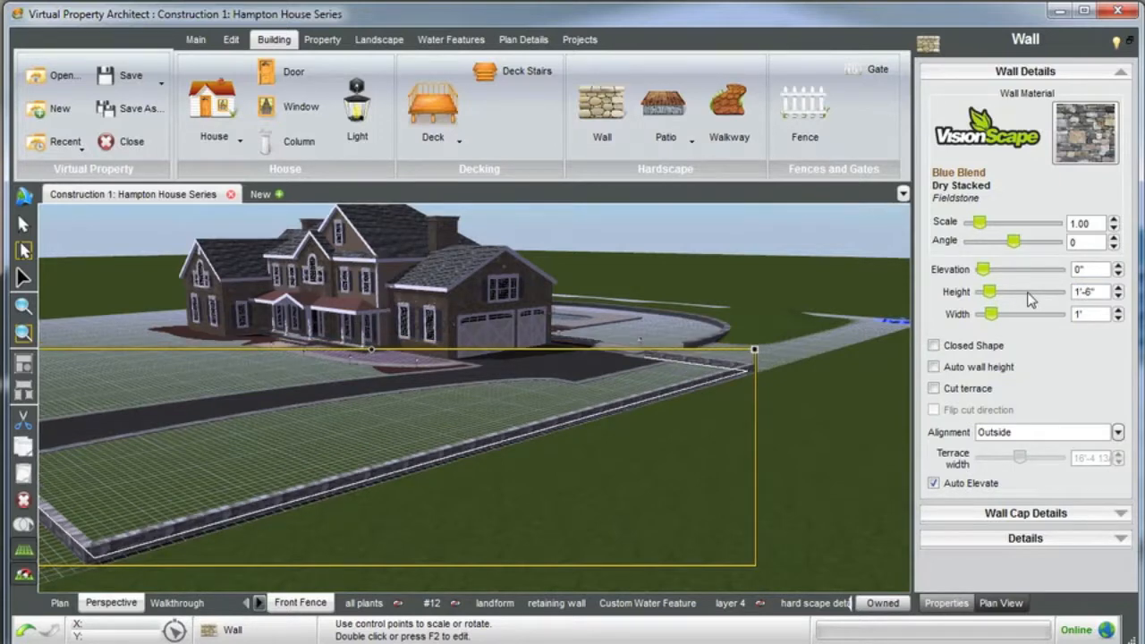
Set the front wall's width to 2'.
{"action": "scroll", "coordinate": [529, 453], "scroll_direction": "up", "scroll_amount": 3}
{"action": "scroll", "coordinate": [530, 455], "scroll_direction": "up", "scroll_amount": 2}
{"action": "middle_click_drag", "start_coordinate": [531, 456], "coordinate": [536, 463]}
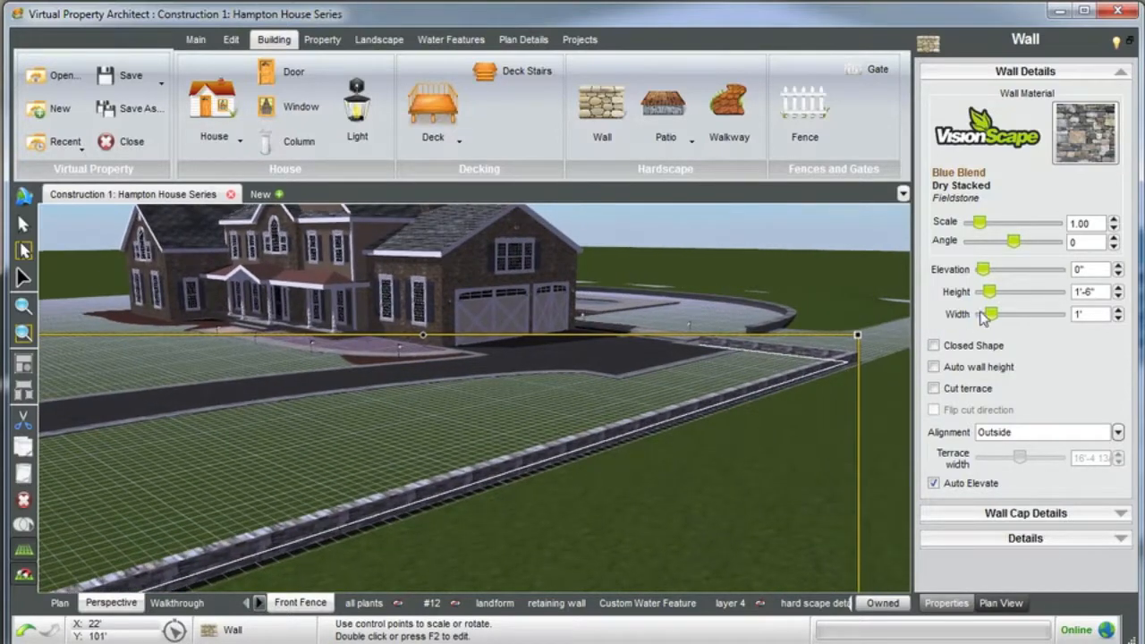
{"action": "double_click", "coordinate": [1081, 313]}
{"action": "type", "text": "2'"}
{"action": "key", "text": "Return"}
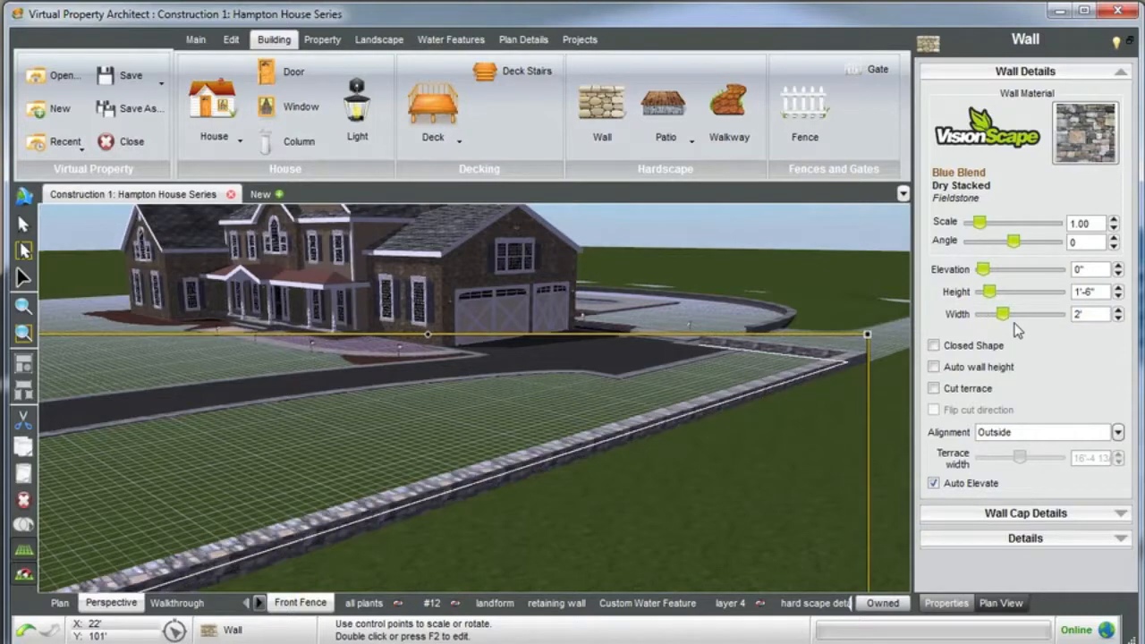
Change the front wall's material to Rust, Dry Stacked, Mixed Stone from the product catalogue.
{"action": "mouse_move", "coordinate": [727, 389]}
{"action": "middle_mouse_down"}
{"action": "mouse_move", "coordinate": [711, 400]}
{"action": "mouse_move", "coordinate": [733, 396]}
{"action": "mouse_move", "coordinate": [718, 390]}
{"action": "middle_mouse_up"}
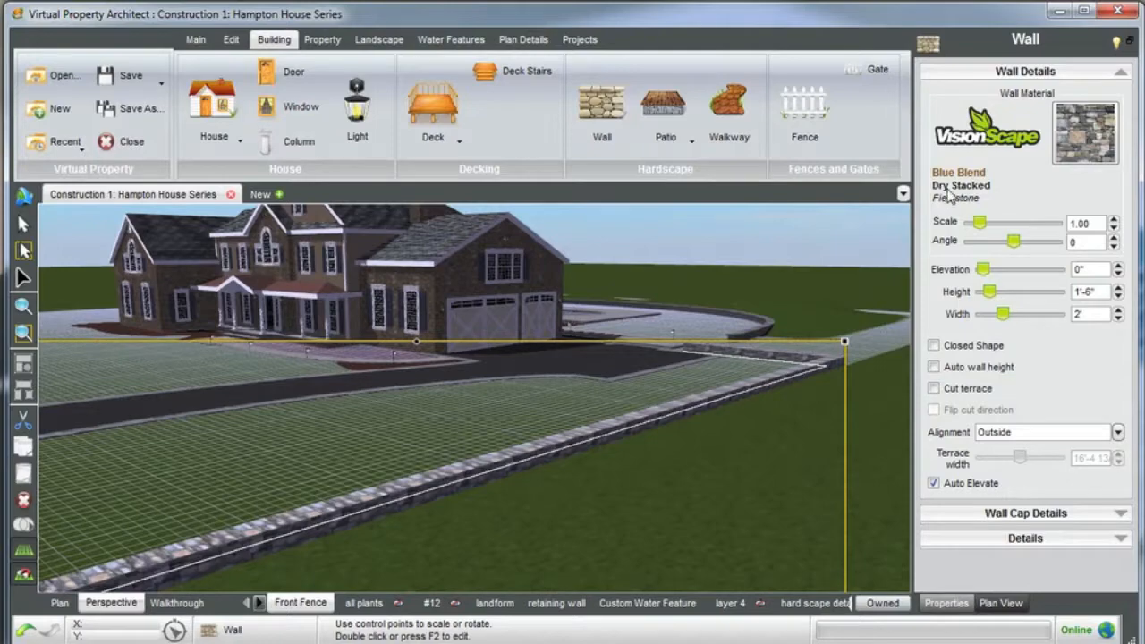
{"action": "middle_click_drag", "start_coordinate": [690, 430], "coordinate": [454, 329]}
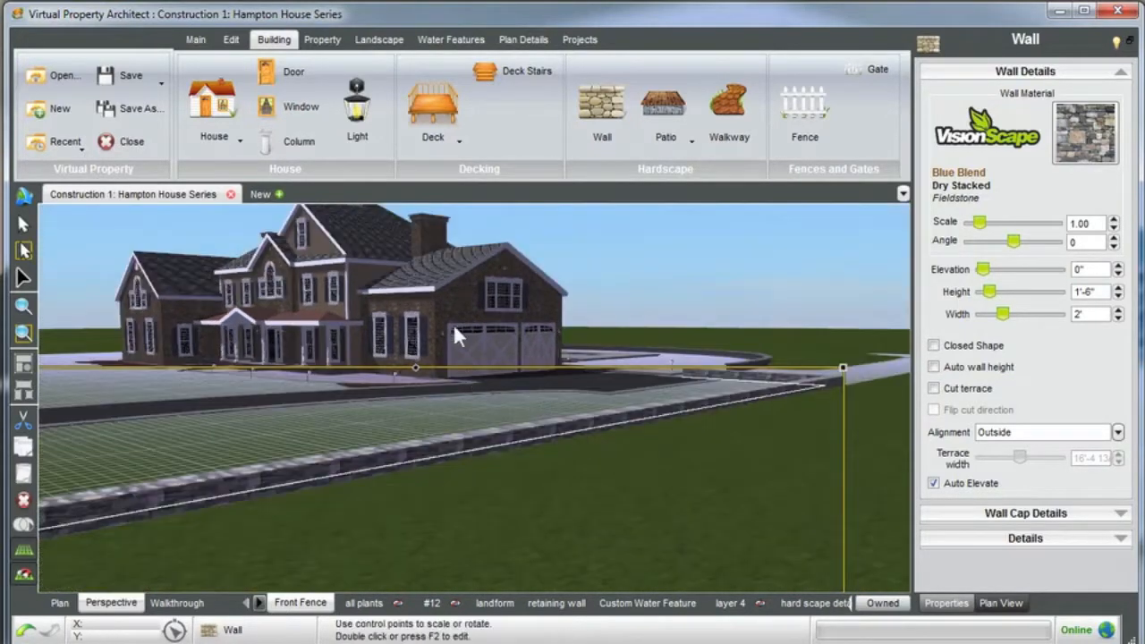
{"action": "left_click", "coordinate": [1091, 136]}
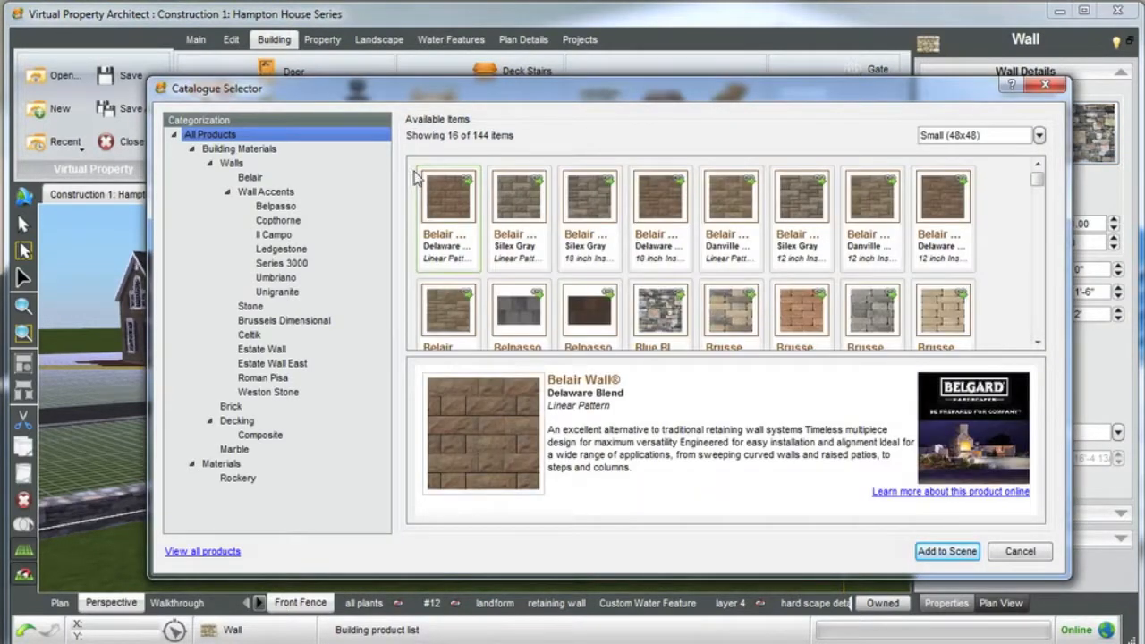
{"action": "scroll", "coordinate": [750, 304], "scroll_direction": "down", "scroll_amount": 3}
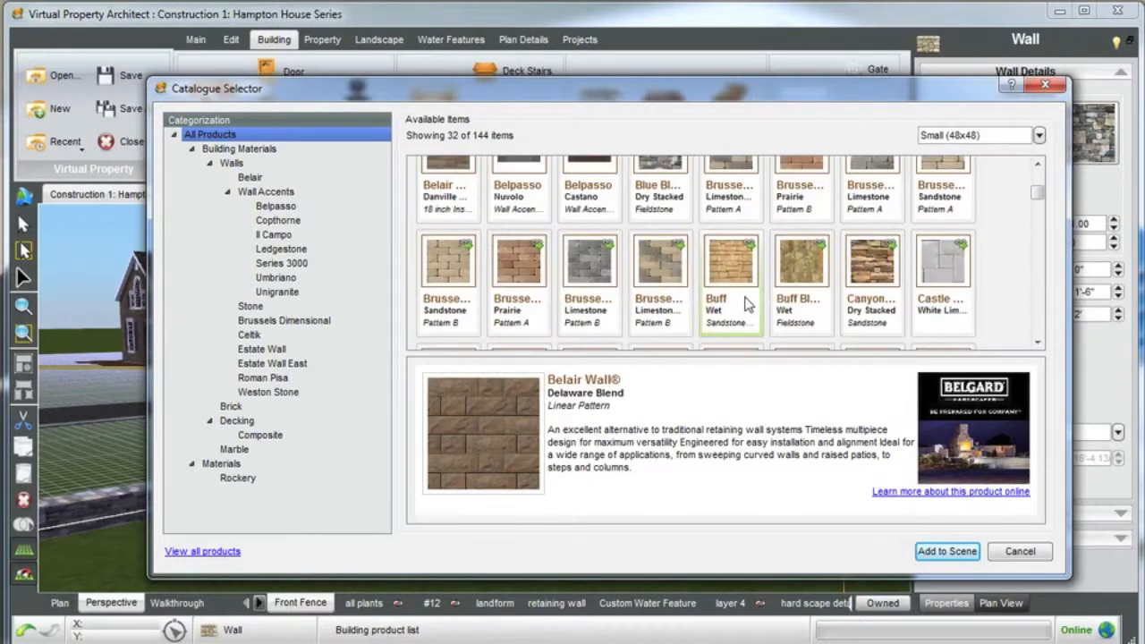
{"action": "scroll", "coordinate": [747, 302], "scroll_direction": "down", "scroll_amount": 5}
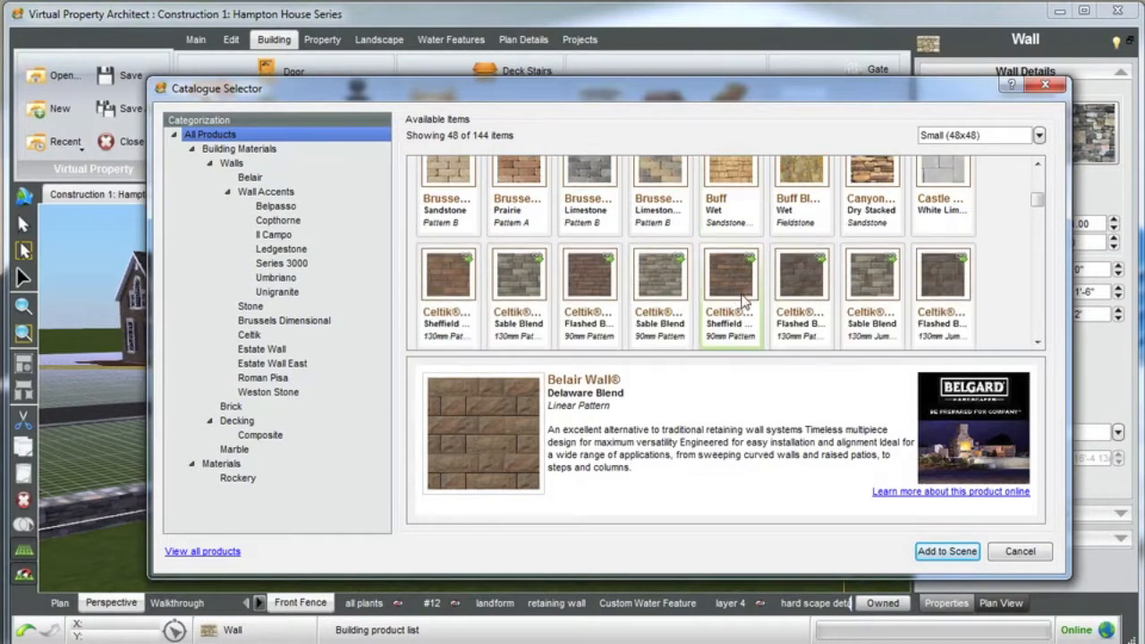
{"action": "scroll", "coordinate": [739, 302], "scroll_direction": "down", "scroll_amount": 8}
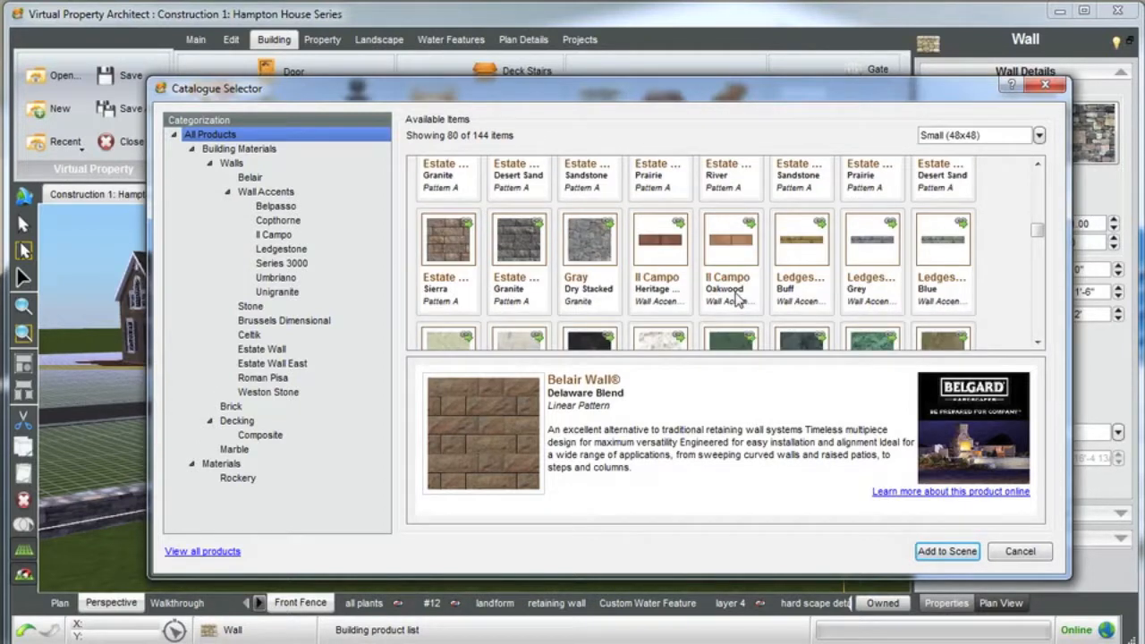
{"action": "scroll", "coordinate": [736, 302], "scroll_direction": "down", "scroll_amount": 4}
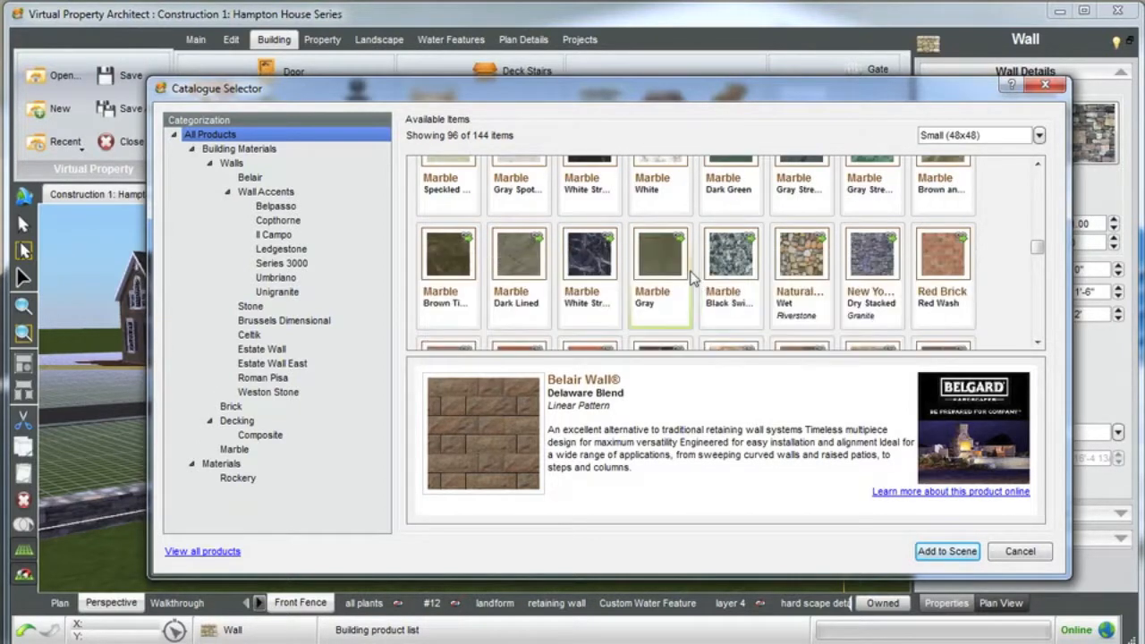
{"action": "scroll", "coordinate": [692, 278], "scroll_direction": "down", "scroll_amount": 1}
{"action": "scroll", "coordinate": [690, 278], "scroll_direction": "down", "scroll_amount": 2}
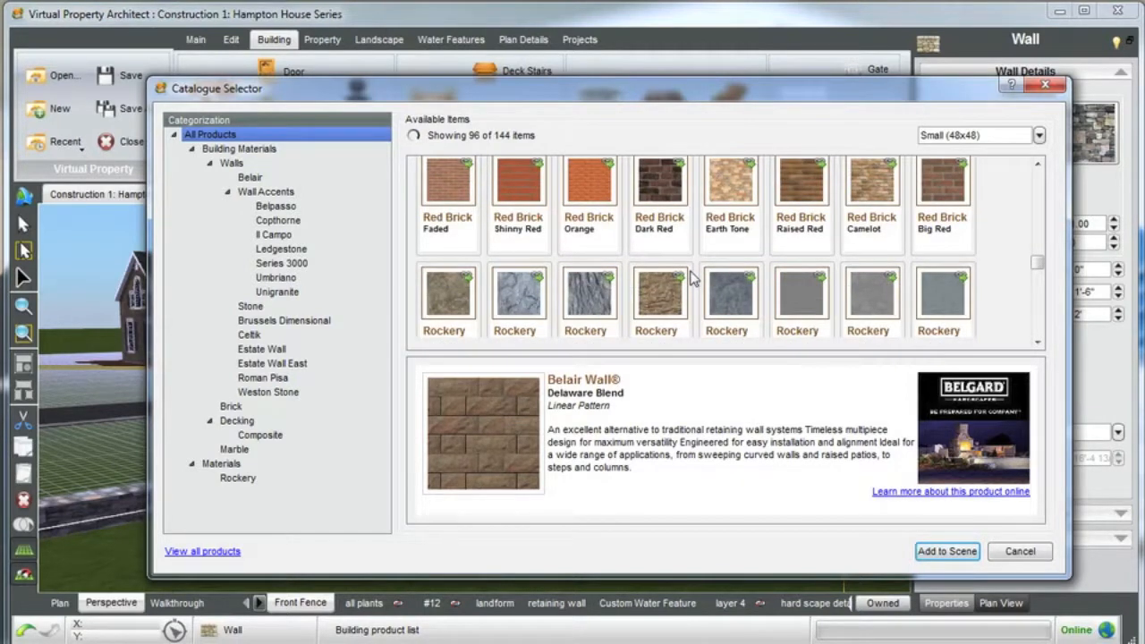
{"action": "scroll", "coordinate": [690, 278], "scroll_direction": "down", "scroll_amount": 3}
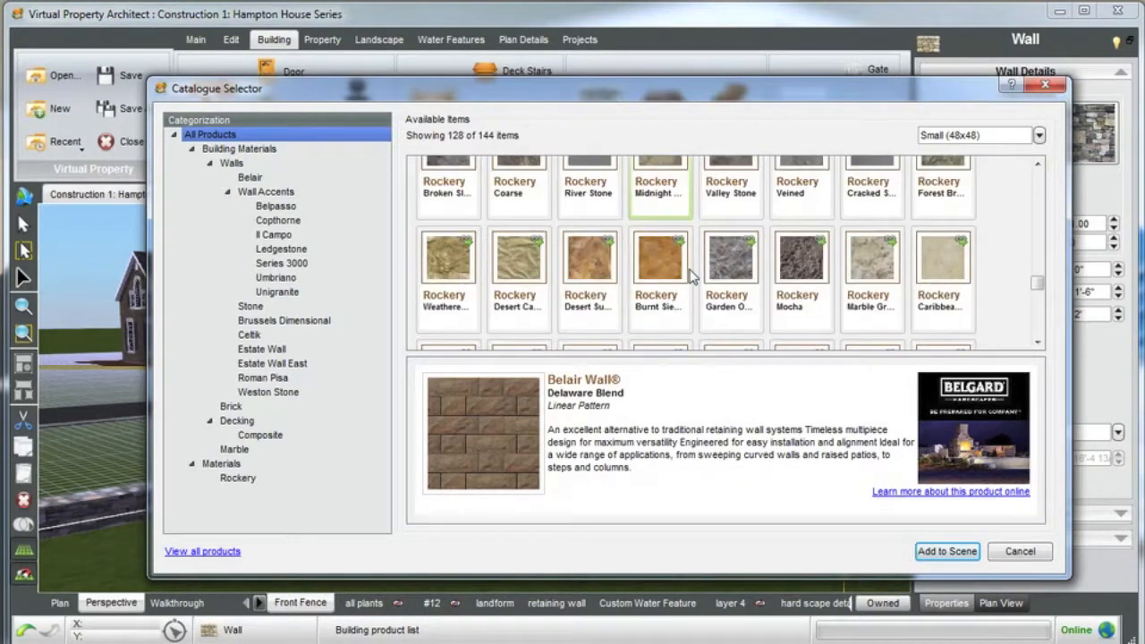
{"action": "scroll", "coordinate": [690, 278], "scroll_direction": "down", "scroll_amount": 2}
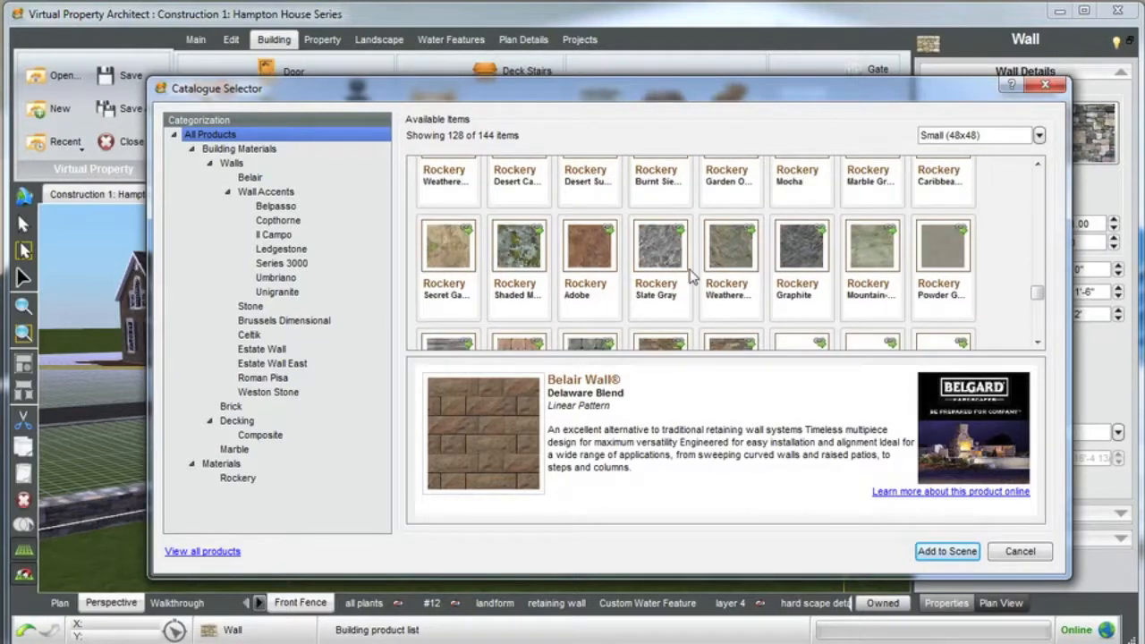
{"action": "scroll", "coordinate": [690, 278], "scroll_direction": "down", "scroll_amount": 1}
{"action": "scroll", "coordinate": [690, 278], "scroll_direction": "down", "scroll_amount": 1}
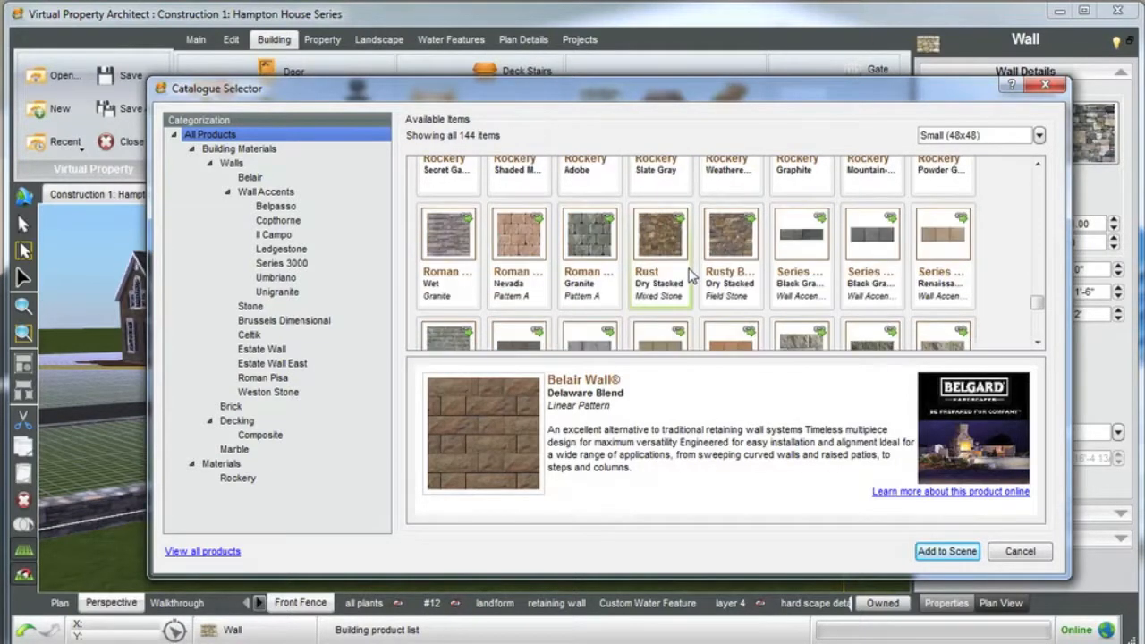
{"action": "left_click", "coordinate": [654, 247]}
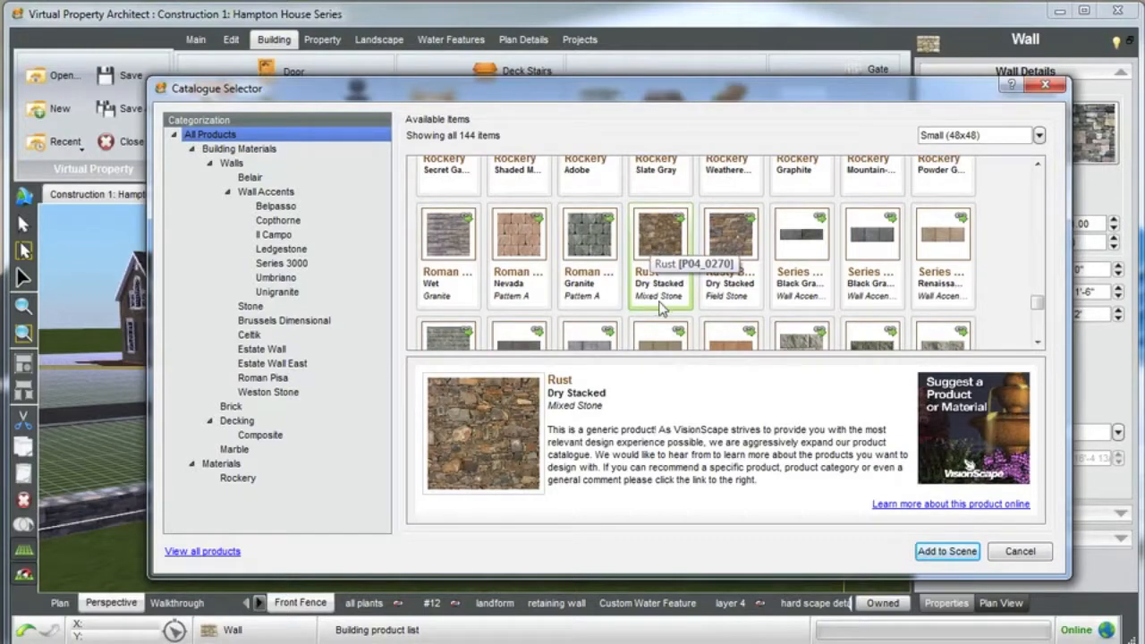
{"action": "left_click", "coordinate": [946, 551]}
Inspect the resurfaced wall in perspective, deselect it, and return to the plan view to examine its traced outline.
{"action": "middle_click_drag", "start_coordinate": [388, 435], "coordinate": [468, 517]}
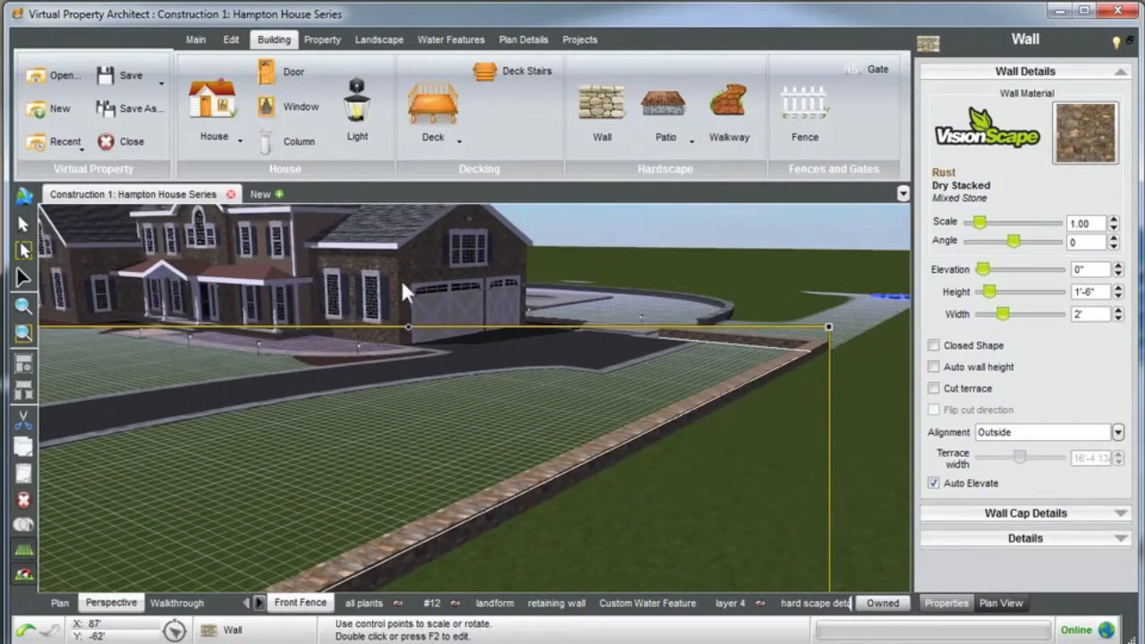
{"action": "middle_click_drag", "start_coordinate": [475, 461], "coordinate": [434, 433]}
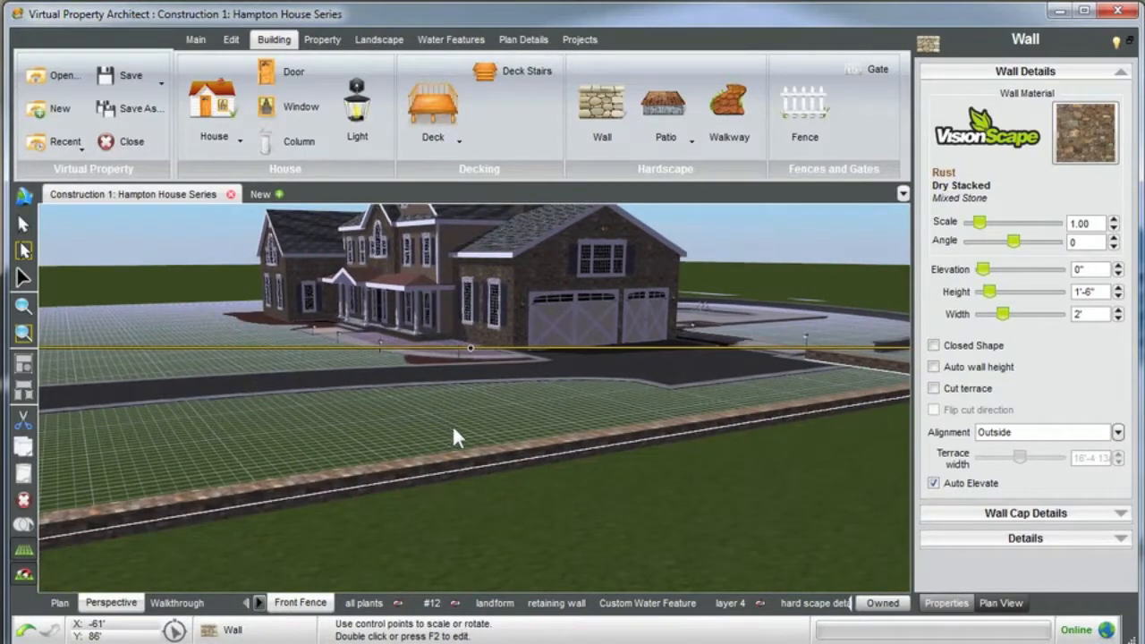
{"action": "left_click", "coordinate": [583, 351]}
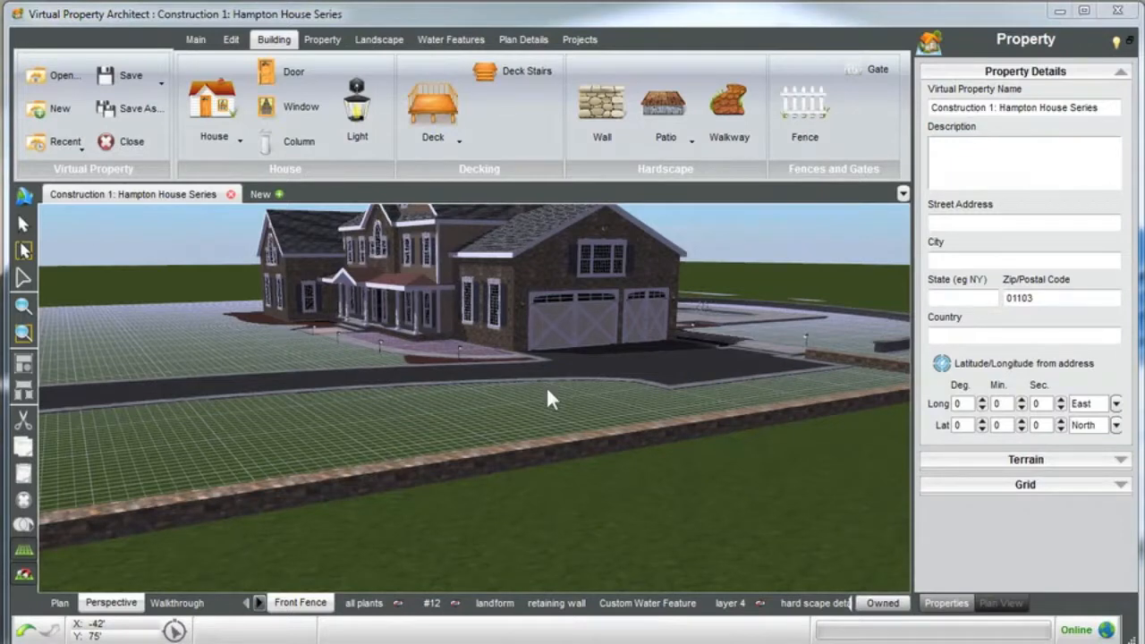
{"action": "left_click", "coordinate": [60, 602]}
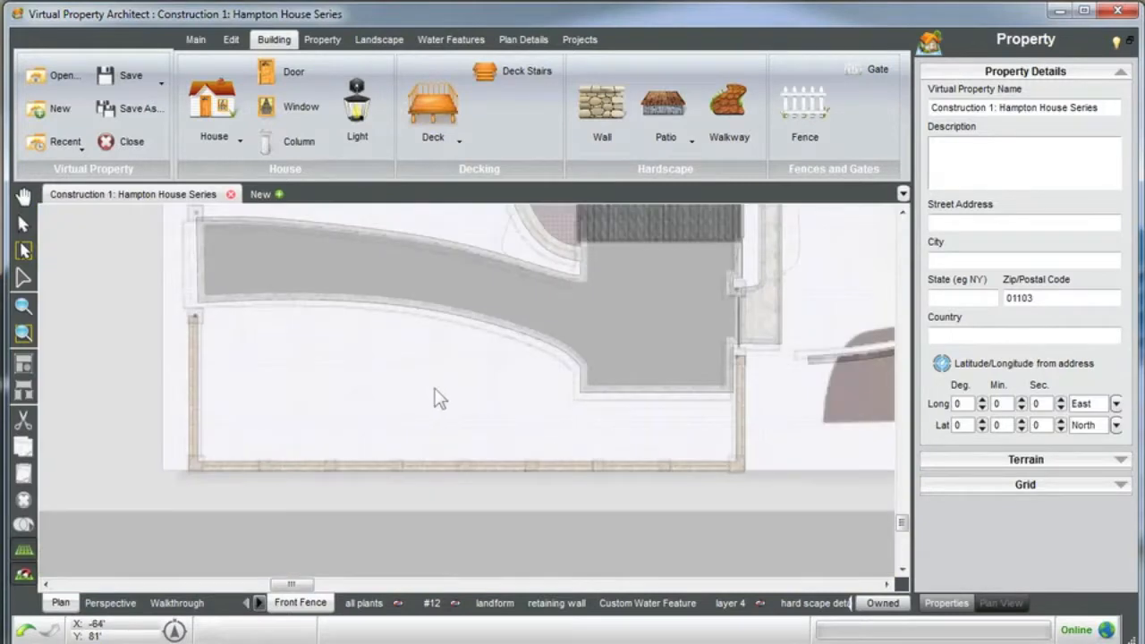
{"action": "scroll", "coordinate": [608, 470], "scroll_direction": "up", "scroll_amount": 1}
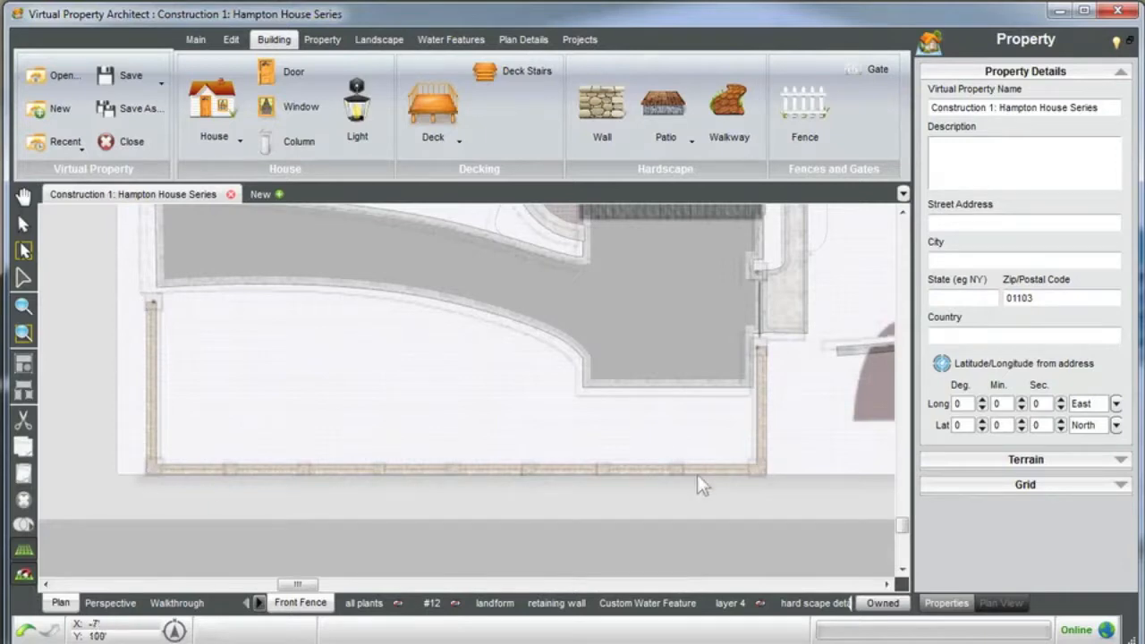
{"action": "scroll", "coordinate": [738, 476], "scroll_direction": "up", "scroll_amount": 1}
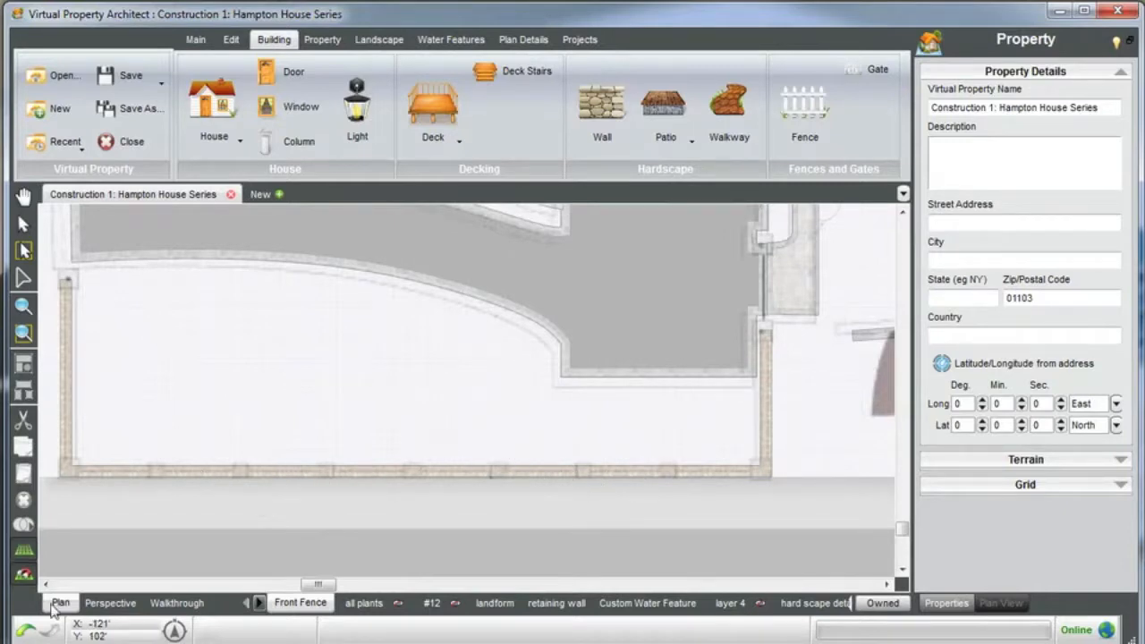
In the perspective view, draw a pillar as a wall segment about 2' long on the lawn behind the front wall.
{"action": "left_click", "coordinate": [110, 603]}
{"action": "left_click_drag", "start_coordinate": [513, 449], "coordinate": [381, 469]}
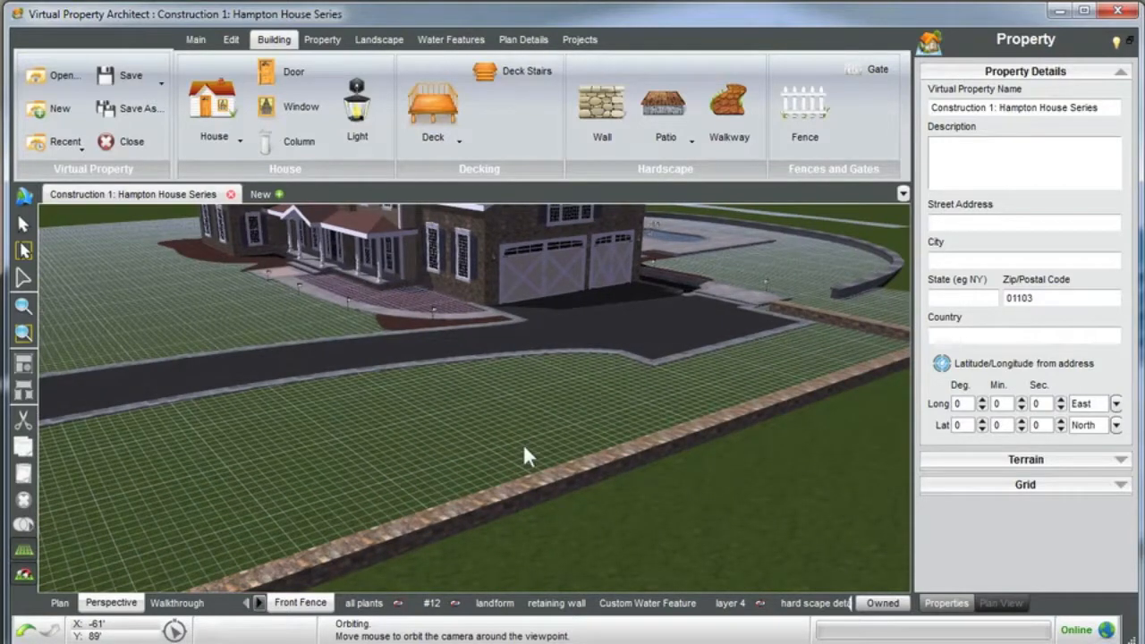
{"action": "left_click", "coordinate": [1006, 492]}
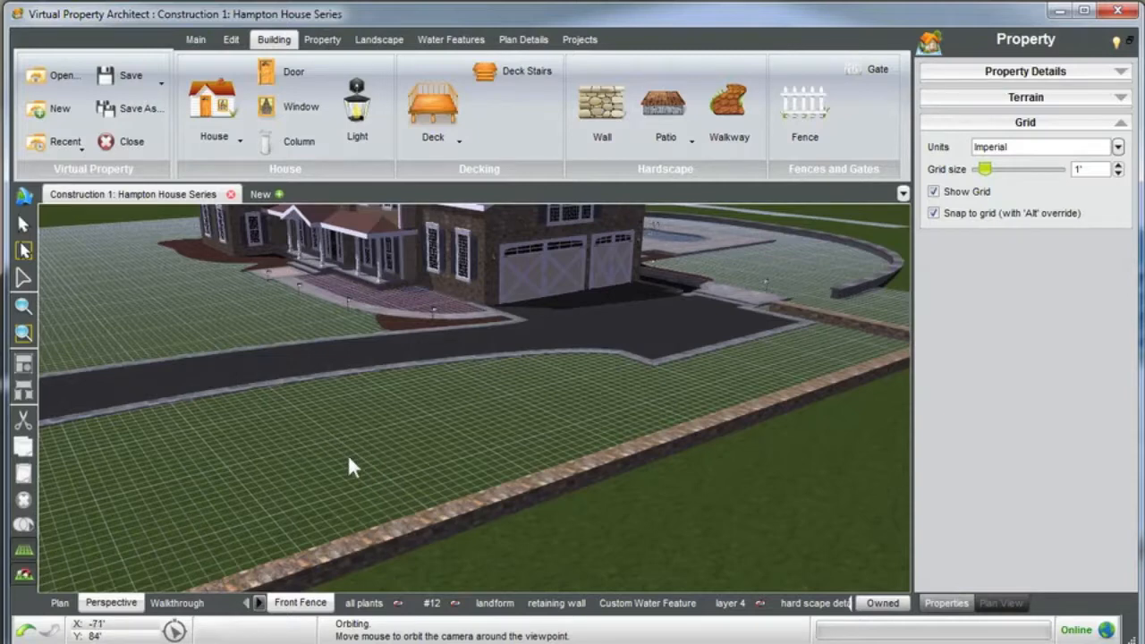
{"action": "left_click", "coordinate": [1017, 79]}
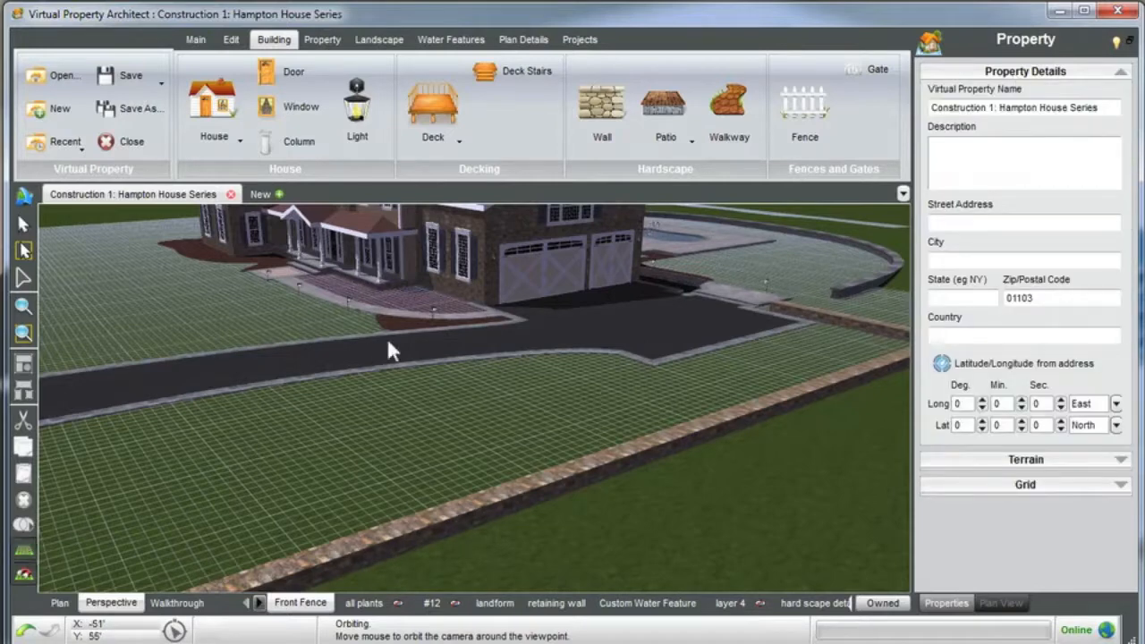
{"action": "left_click", "coordinate": [602, 112]}
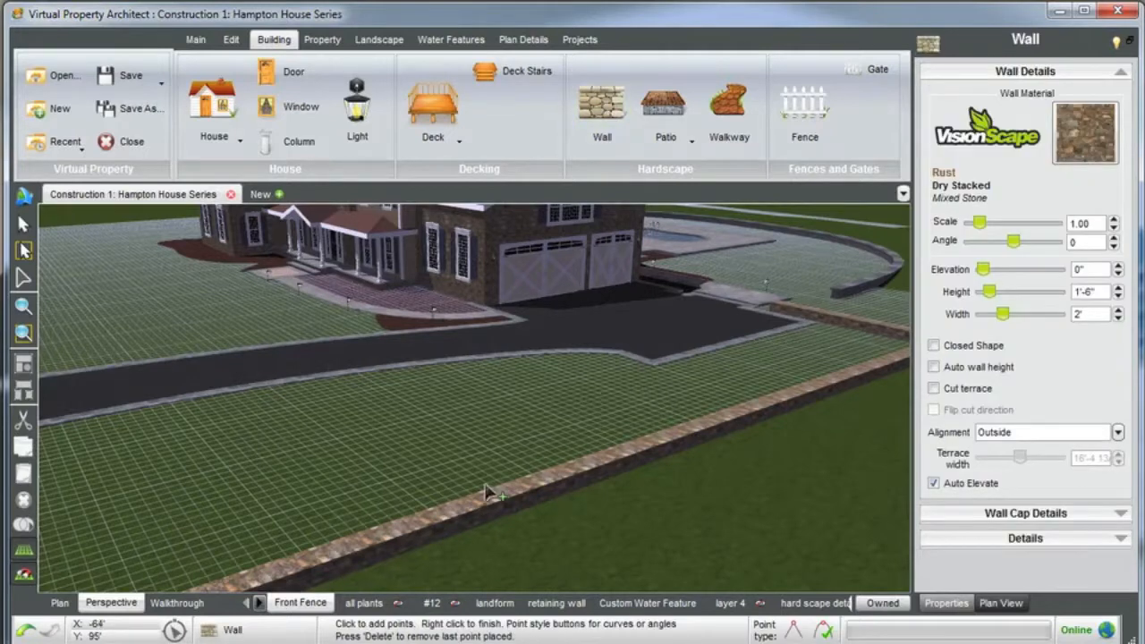
{"action": "left_click", "coordinate": [335, 428]}
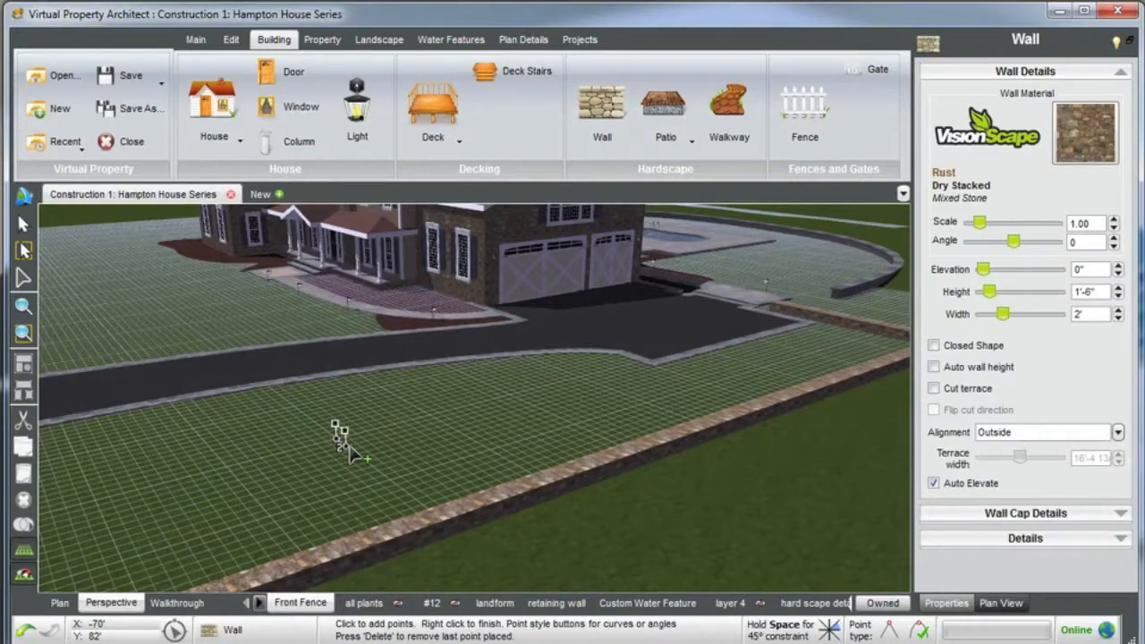
{"action": "right_click", "coordinate": [349, 447]}
{"action": "scroll", "coordinate": [328, 432], "scroll_direction": "up", "scroll_amount": 3}
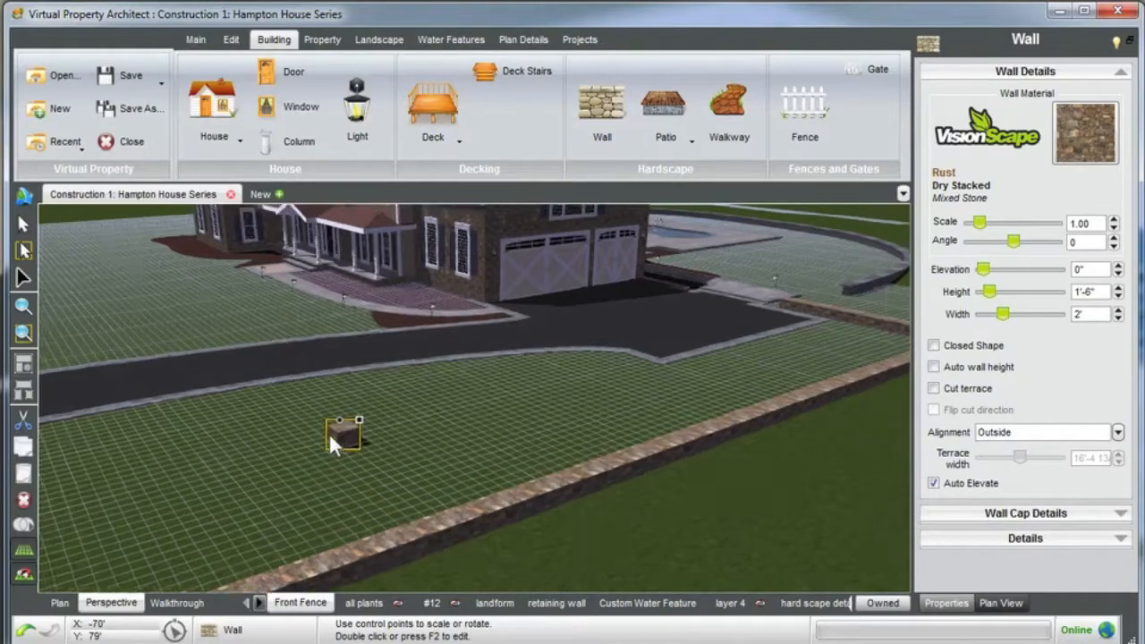
Set the height of the short wall segment on the lawn to 3'-8" so it forms a pillar.
{"action": "left_click", "coordinate": [23, 307]}
{"action": "middle_click_drag", "start_coordinate": [460, 436], "coordinate": [475, 455]}
{"action": "scroll", "coordinate": [486, 441], "scroll_direction": "down", "scroll_amount": 4}
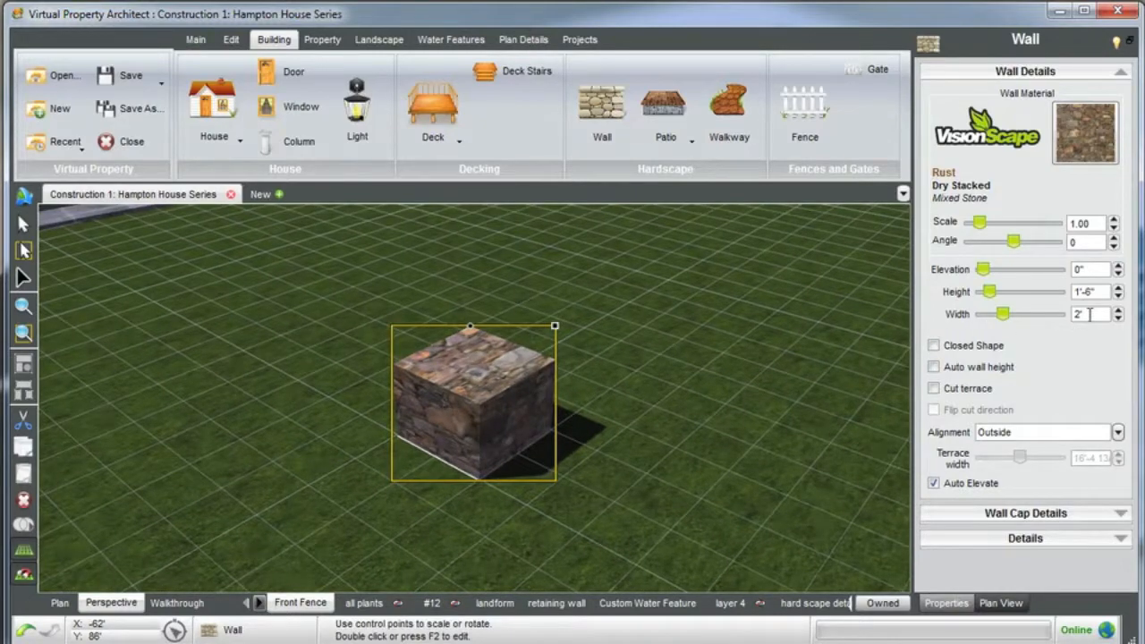
{"action": "scroll", "coordinate": [601, 356], "scroll_direction": "down", "scroll_amount": 3}
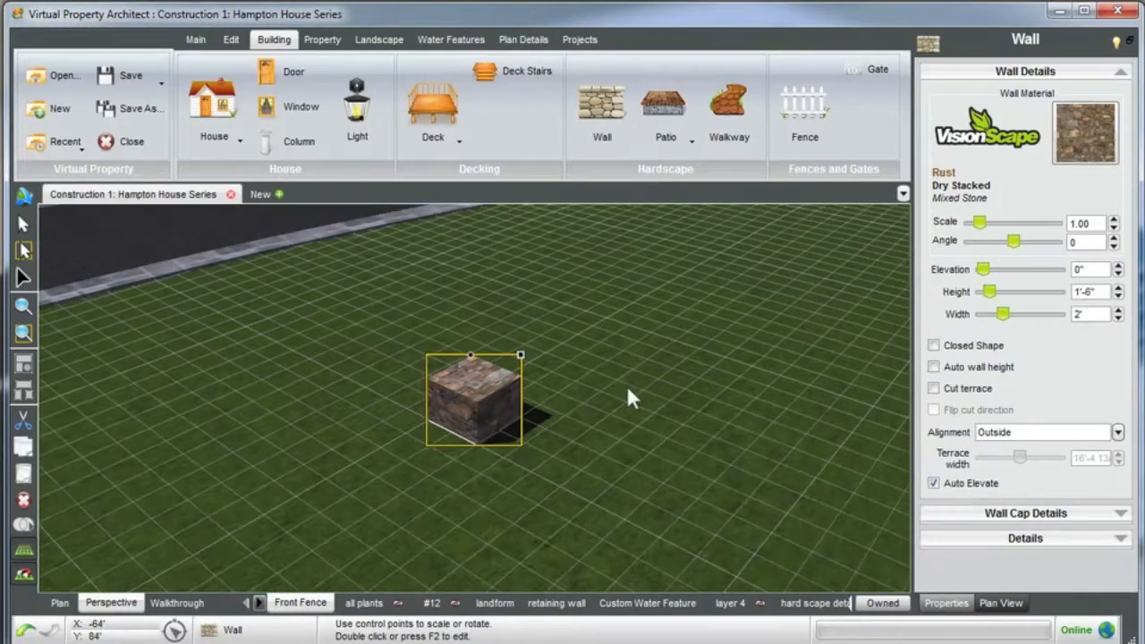
{"action": "scroll", "coordinate": [524, 379], "scroll_direction": "up", "scroll_amount": 3}
{"action": "scroll", "coordinate": [561, 398], "scroll_direction": "down", "scroll_amount": 2}
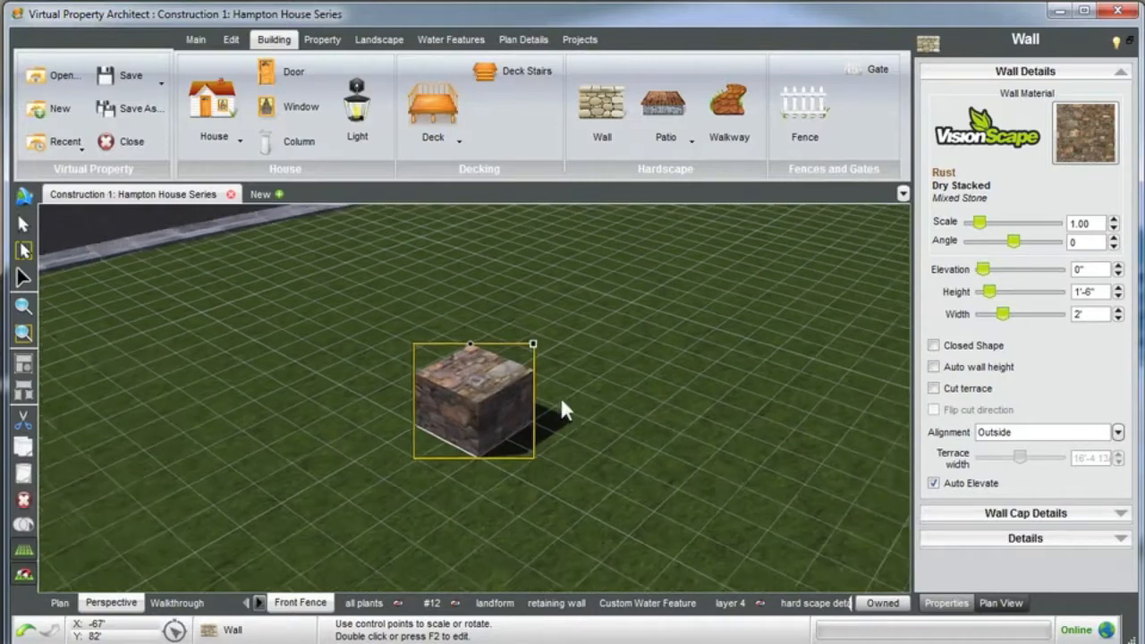
{"action": "left_click_drag", "start_coordinate": [1100, 294], "coordinate": [1044, 295]}
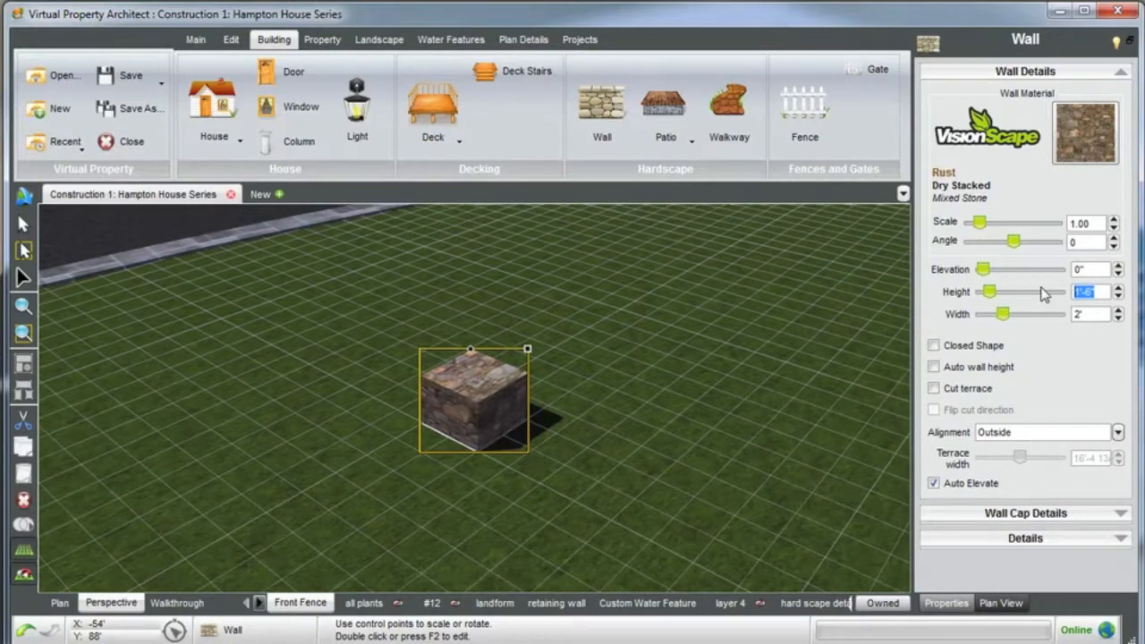
{"action": "type", "text": "3'-8"}
{"action": "key", "text": "Return"}
{"action": "scroll", "coordinate": [616, 433], "scroll_direction": "down", "scroll_amount": 3}
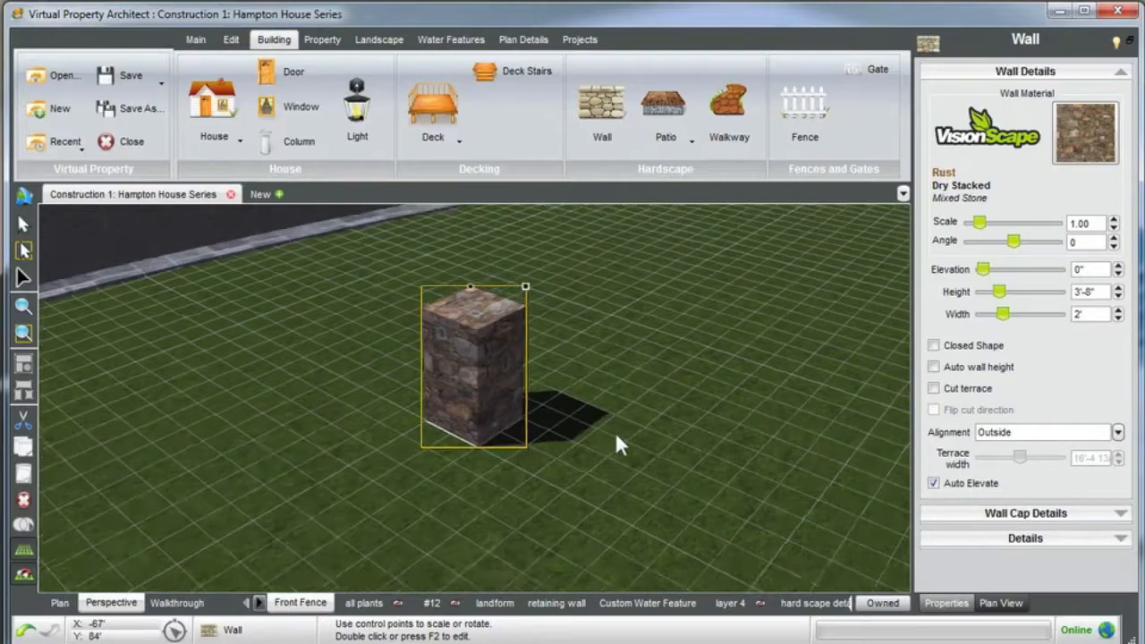
Add a Flat Tile cap to the pillar, then display its wall dimension settings.
{"action": "mouse_move", "coordinate": [469, 427]}
{"action": "middle_mouse_down"}
{"action": "mouse_move", "coordinate": [468, 438]}
{"action": "mouse_move", "coordinate": [470, 395]}
{"action": "mouse_move", "coordinate": [479, 407]}
{"action": "middle_mouse_up"}
{"action": "left_click", "coordinate": [979, 515]}
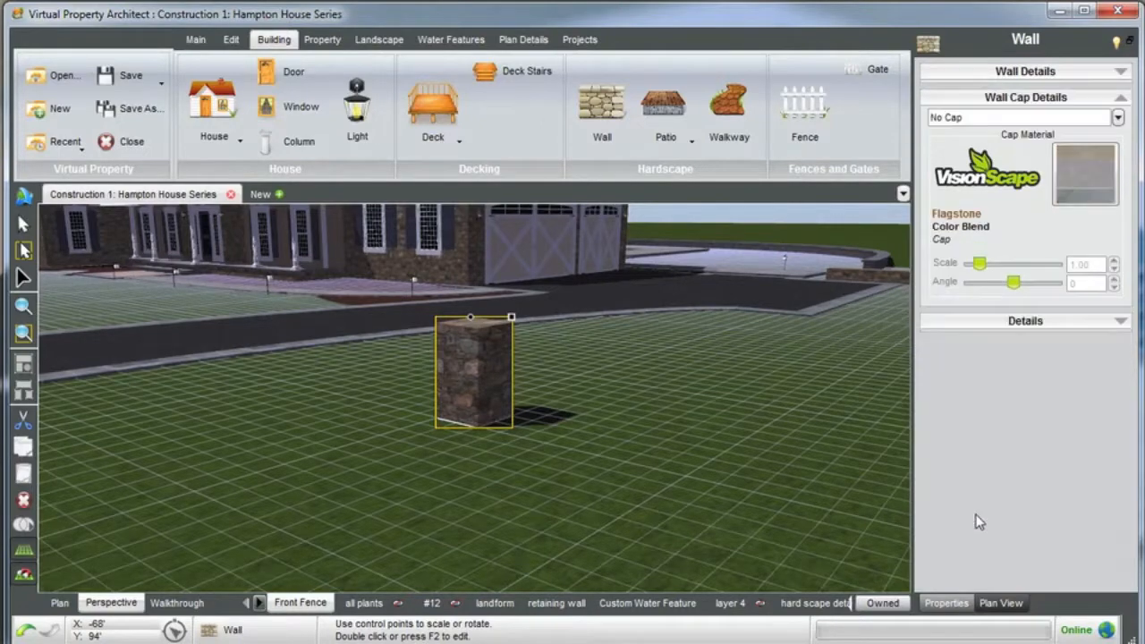
{"action": "left_click", "coordinate": [1117, 117]}
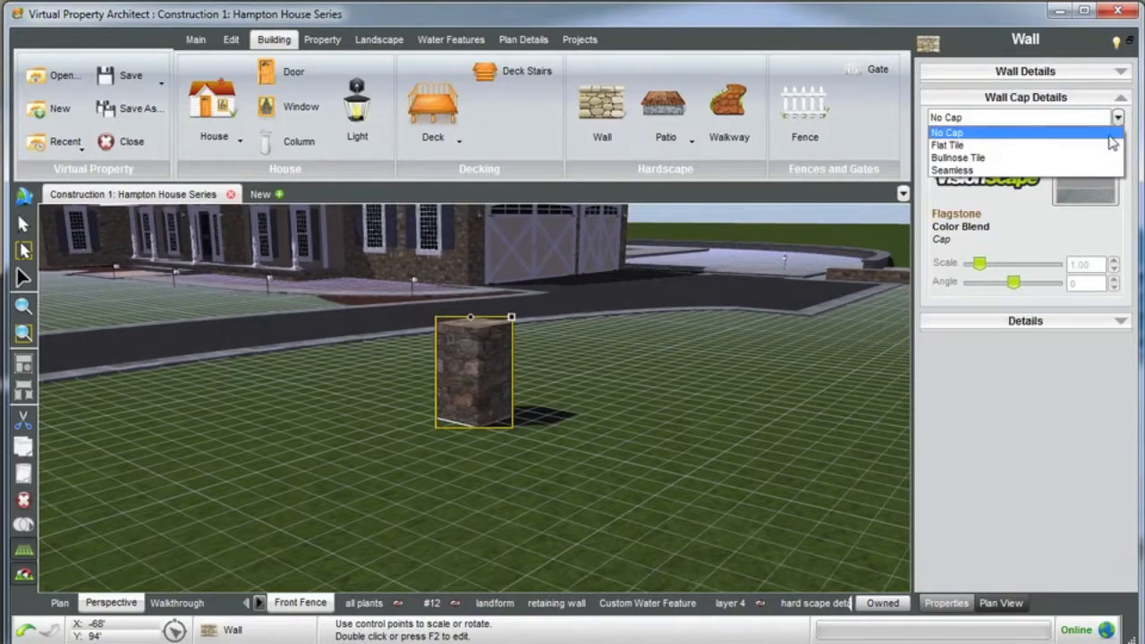
{"action": "left_click", "coordinate": [1109, 146]}
{"action": "middle_click_drag", "start_coordinate": [508, 371], "coordinate": [474, 399]}
{"action": "left_click", "coordinate": [711, 219]}
{"action": "left_click", "coordinate": [479, 386]}
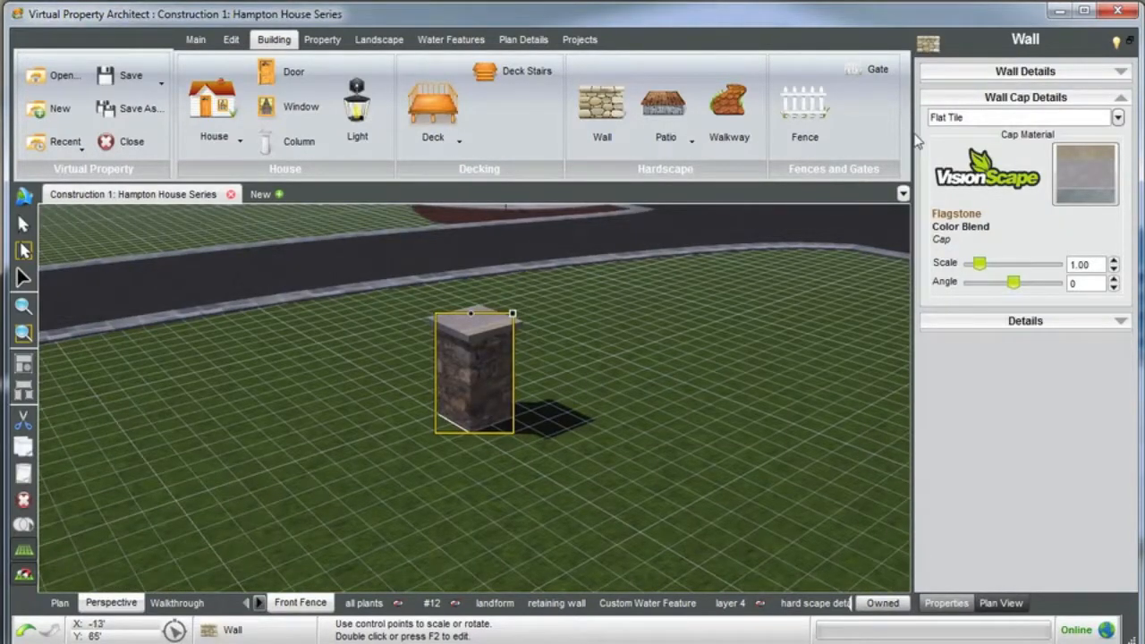
{"action": "left_click", "coordinate": [984, 73]}
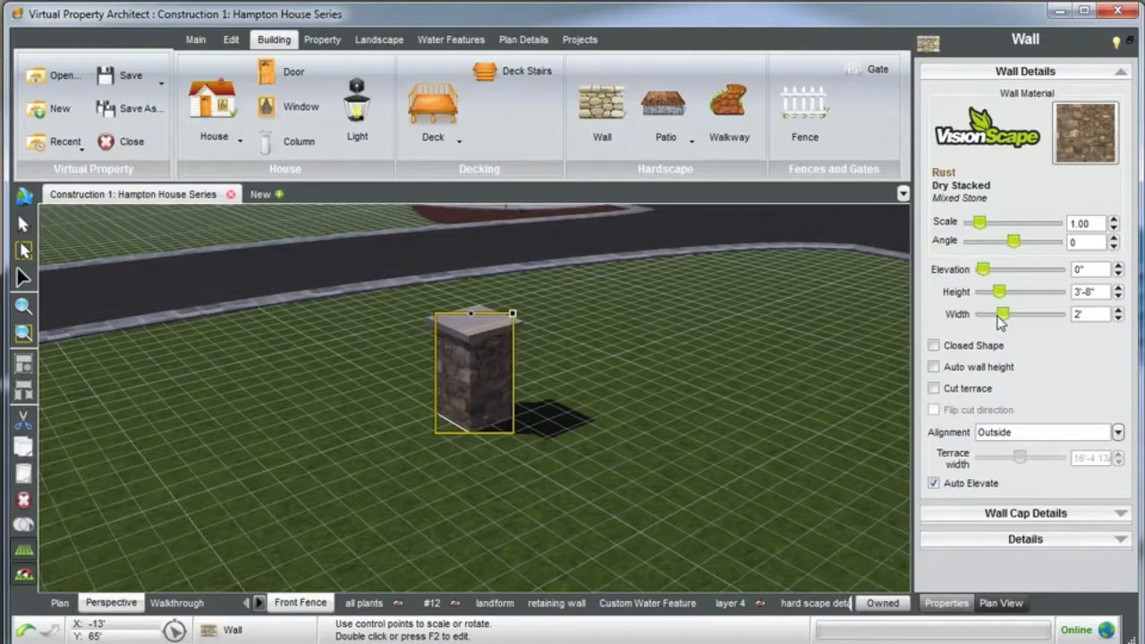
Move the capped pillar from the lawn onto the line of the low front wall.
{"action": "scroll", "coordinate": [576, 368], "scroll_direction": "down", "scroll_amount": 3}
{"action": "middle_click_drag", "start_coordinate": [576, 363], "coordinate": [478, 393]}
{"action": "left_click_drag", "start_coordinate": [477, 389], "coordinate": [576, 504]}
{"action": "scroll", "coordinate": [575, 496], "scroll_direction": "up", "scroll_amount": 5}
{"action": "middle_click_drag", "start_coordinate": [441, 399], "coordinate": [450, 417]}
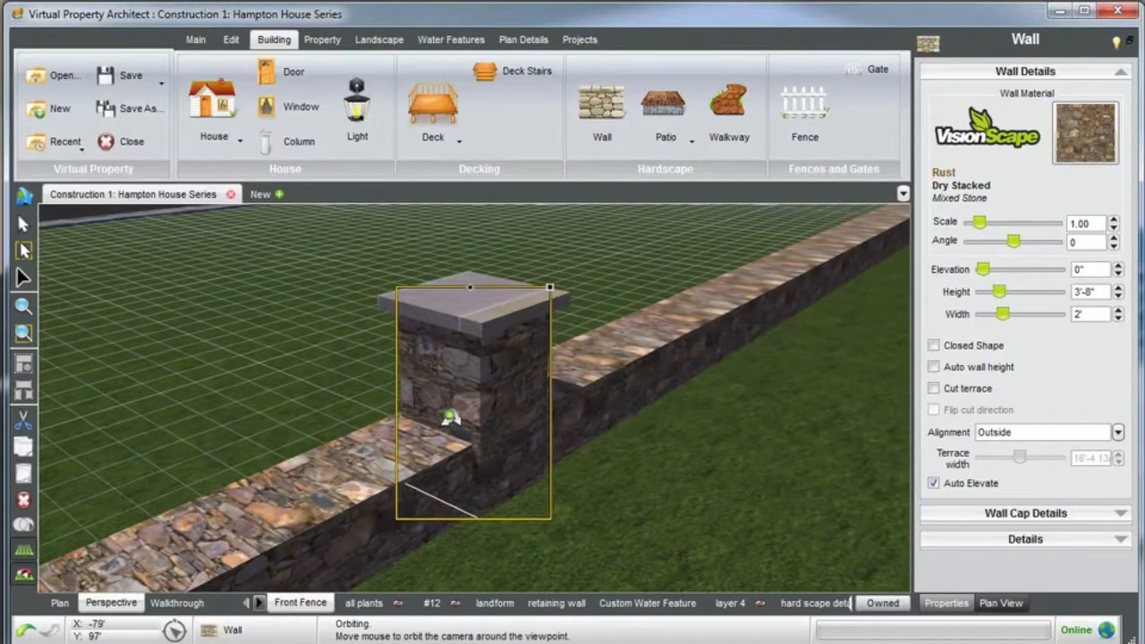
{"action": "scroll", "coordinate": [449, 416], "scroll_direction": "down", "scroll_amount": 3}
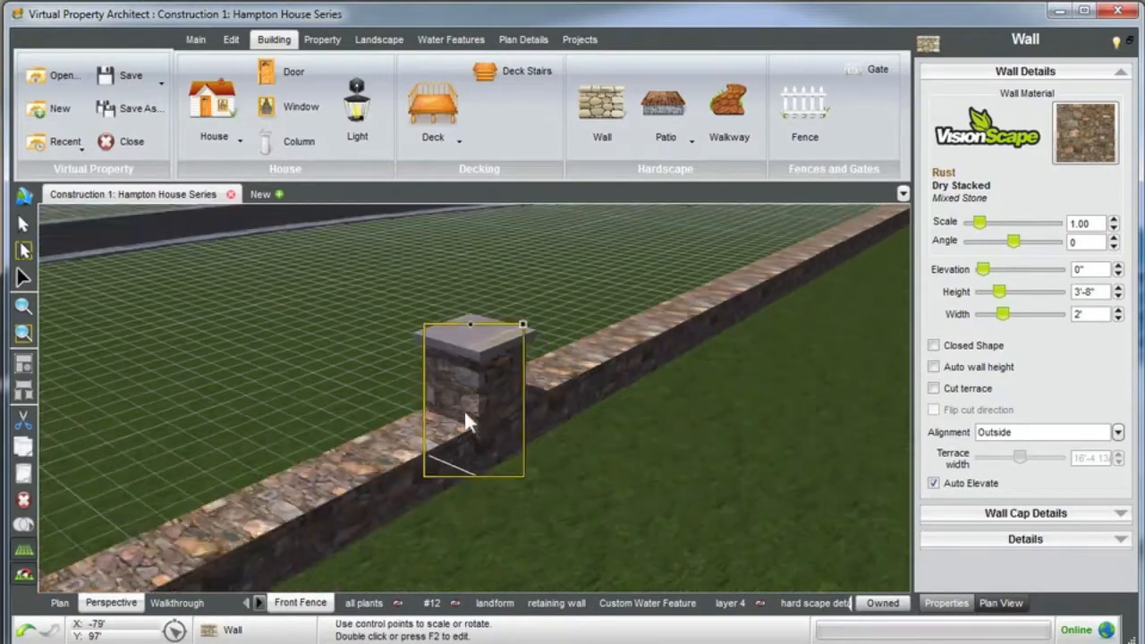
Compare the front wall's height with the pillar, then set the pillar's elevation to 1'-6".
{"action": "left_click", "coordinate": [573, 371]}
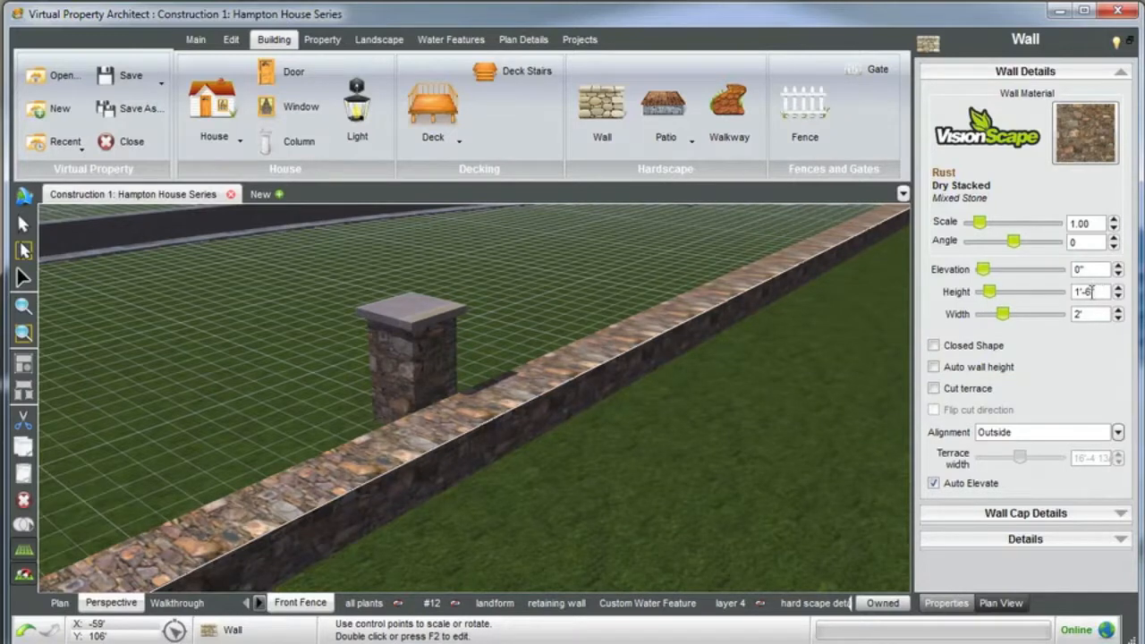
{"action": "left_click", "coordinate": [419, 340]}
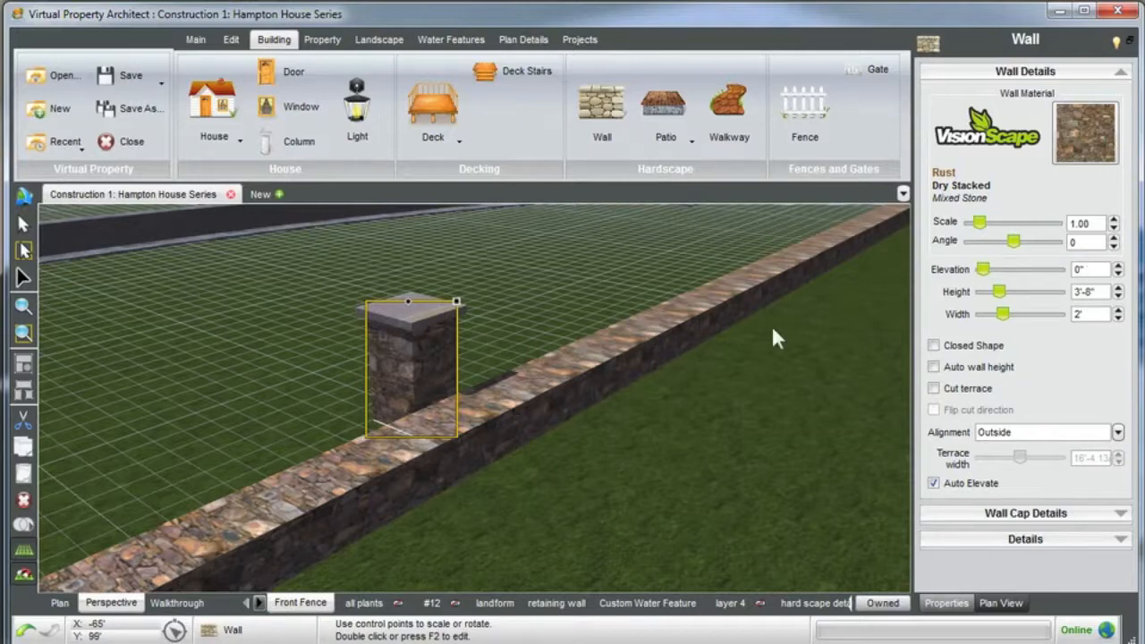
{"action": "left_click", "coordinate": [1099, 268]}
{"action": "type", "text": "1'-6"}
{"action": "key", "text": "Return"}
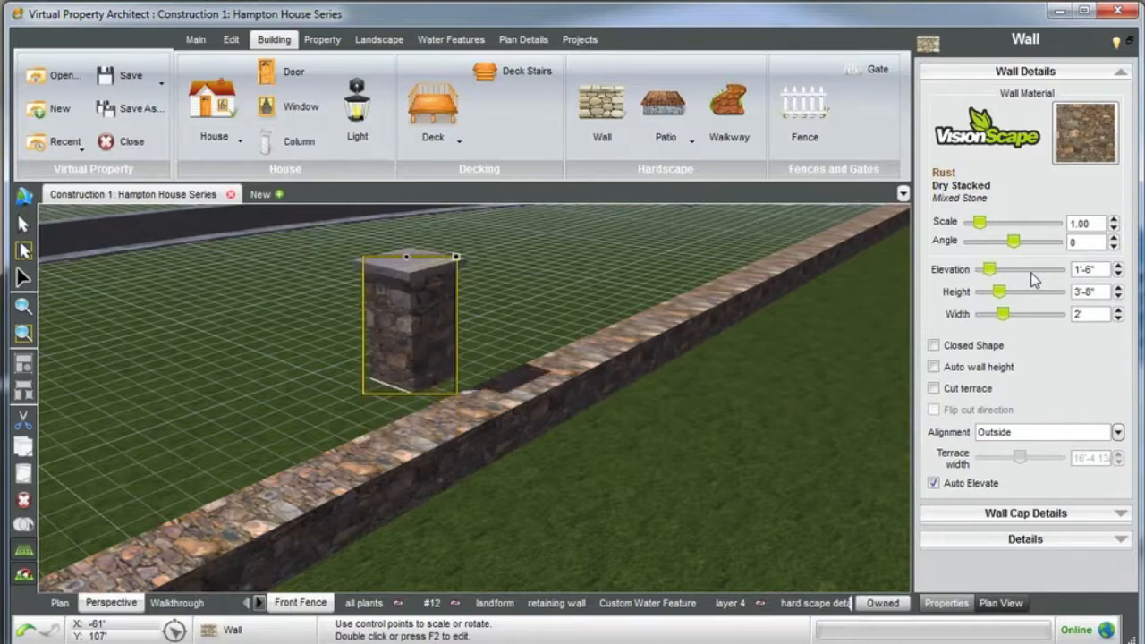
Turn off Auto Elevate for the pillar and move it onto the top of the front wall.
{"action": "left_click", "coordinate": [932, 484]}
{"action": "left_click_drag", "start_coordinate": [414, 326], "coordinate": [388, 305]}
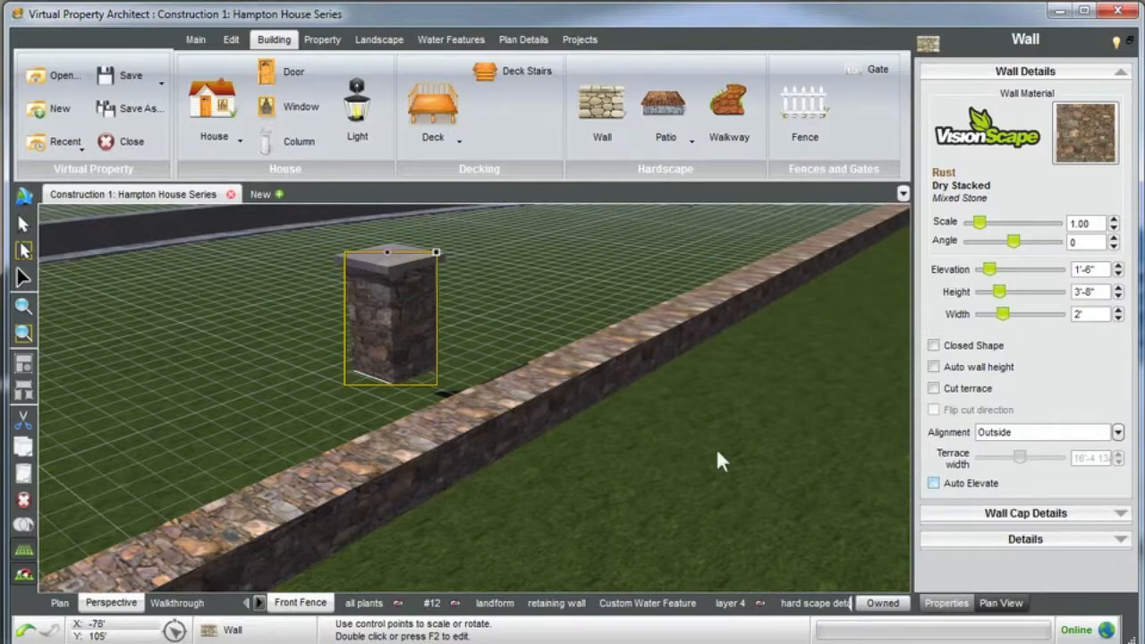
{"action": "left_click_drag", "start_coordinate": [377, 306], "coordinate": [363, 352]}
{"action": "mouse_move", "coordinate": [440, 428]}
{"action": "middle_mouse_down"}
{"action": "mouse_move", "coordinate": [454, 436]}
{"action": "mouse_move", "coordinate": [438, 413]}
{"action": "middle_mouse_up"}
{"action": "left_click_drag", "start_coordinate": [393, 327], "coordinate": [413, 381]}
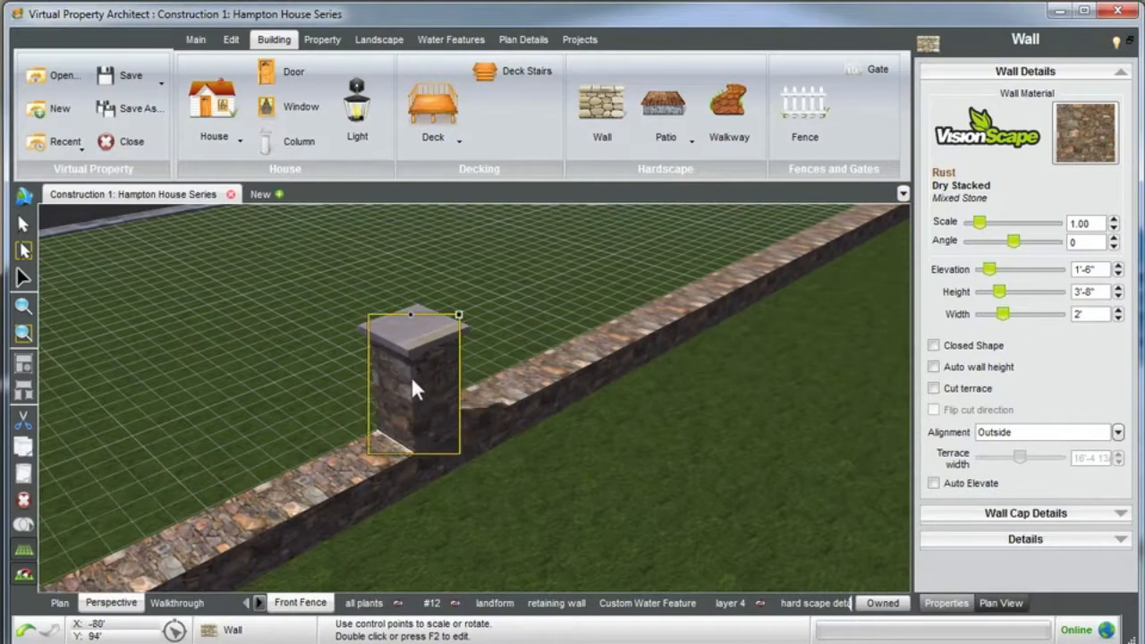
Fine-tune the raised pillar's position on the wall, deselect it, and inspect it from the front.
{"action": "middle_click_drag", "start_coordinate": [378, 345], "coordinate": [456, 424]}
{"action": "left_click_drag", "start_coordinate": [455, 424], "coordinate": [475, 367]}
{"action": "middle_click_drag", "start_coordinate": [367, 350], "coordinate": [361, 390]}
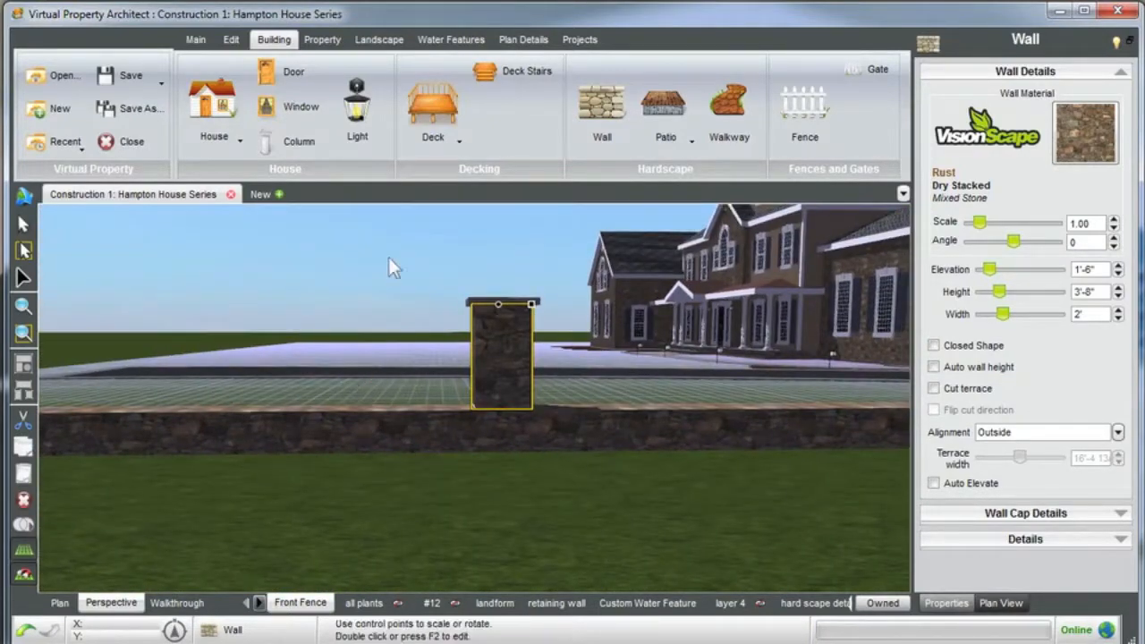
{"action": "left_click", "coordinate": [447, 372]}
{"action": "middle_click_drag", "start_coordinate": [448, 371], "coordinate": [443, 367]}
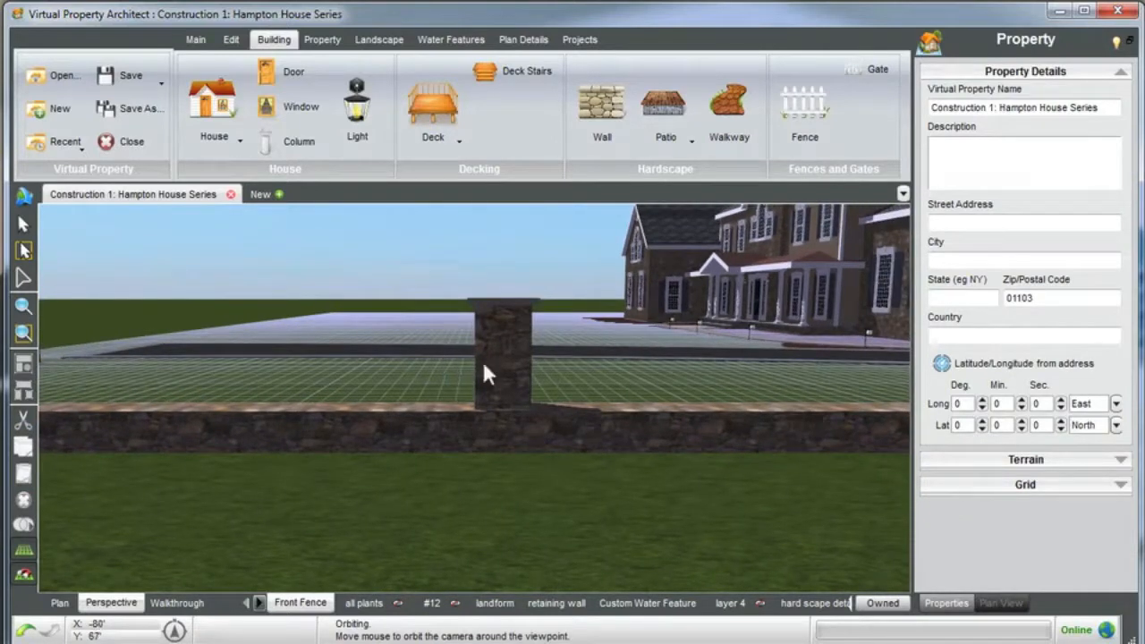
{"action": "middle_click_drag", "start_coordinate": [469, 349], "coordinate": [198, 543]}
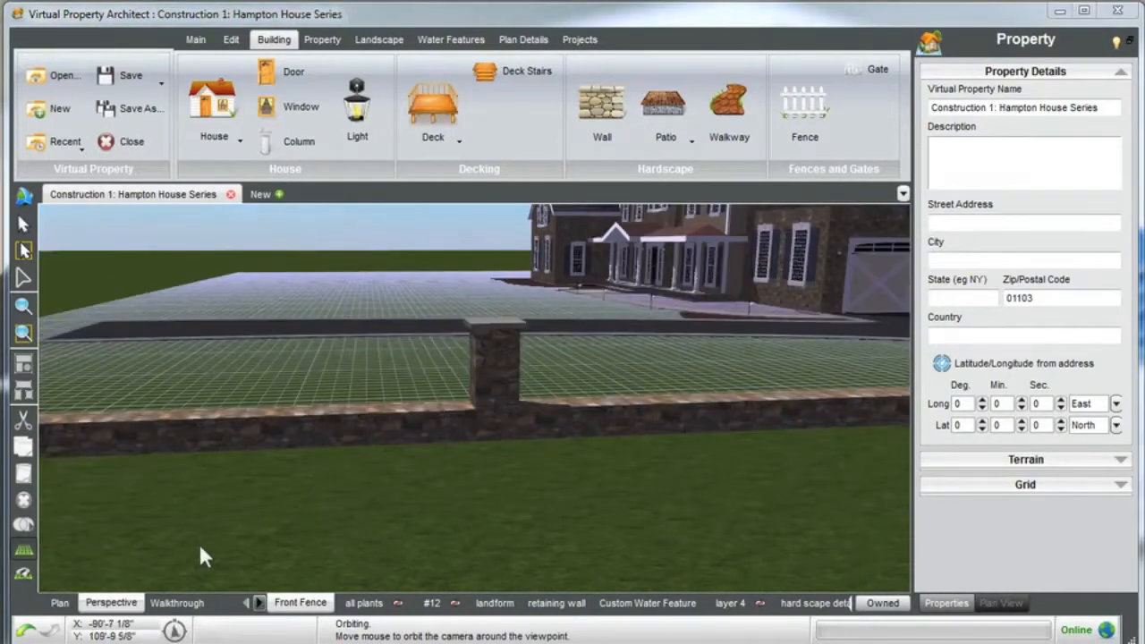
In the plan view, select the pillar and move it along the front wall to the corner at the driveway side.
{"action": "left_click", "coordinate": [59, 603]}
{"action": "scroll", "coordinate": [563, 387], "scroll_direction": "down", "scroll_amount": 10}
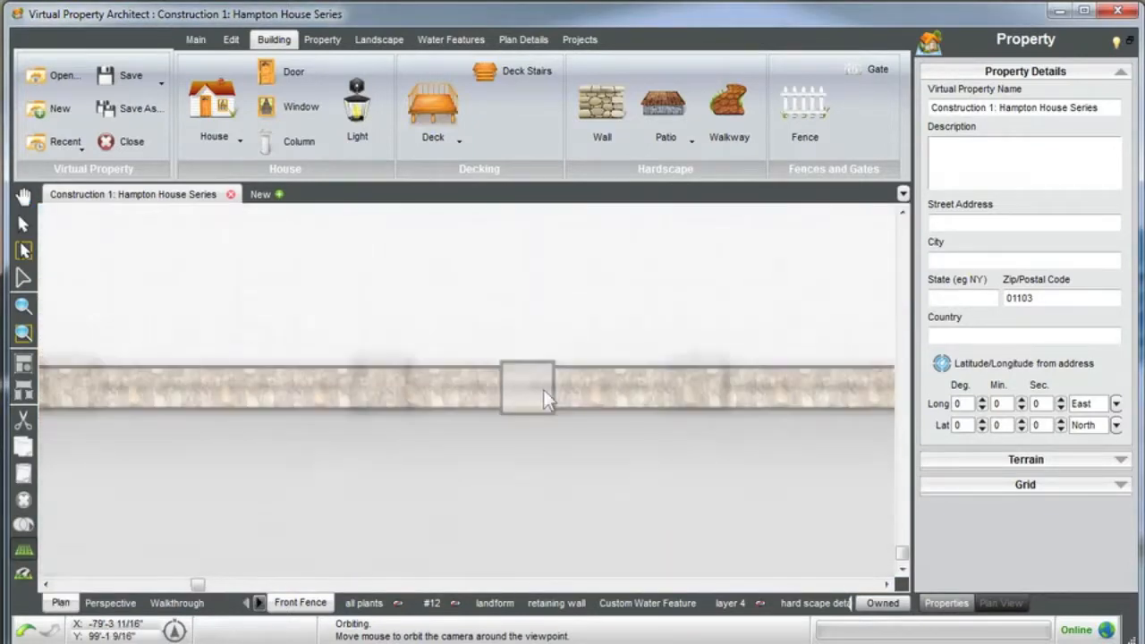
{"action": "scroll", "coordinate": [539, 394], "scroll_direction": "down", "scroll_amount": 5}
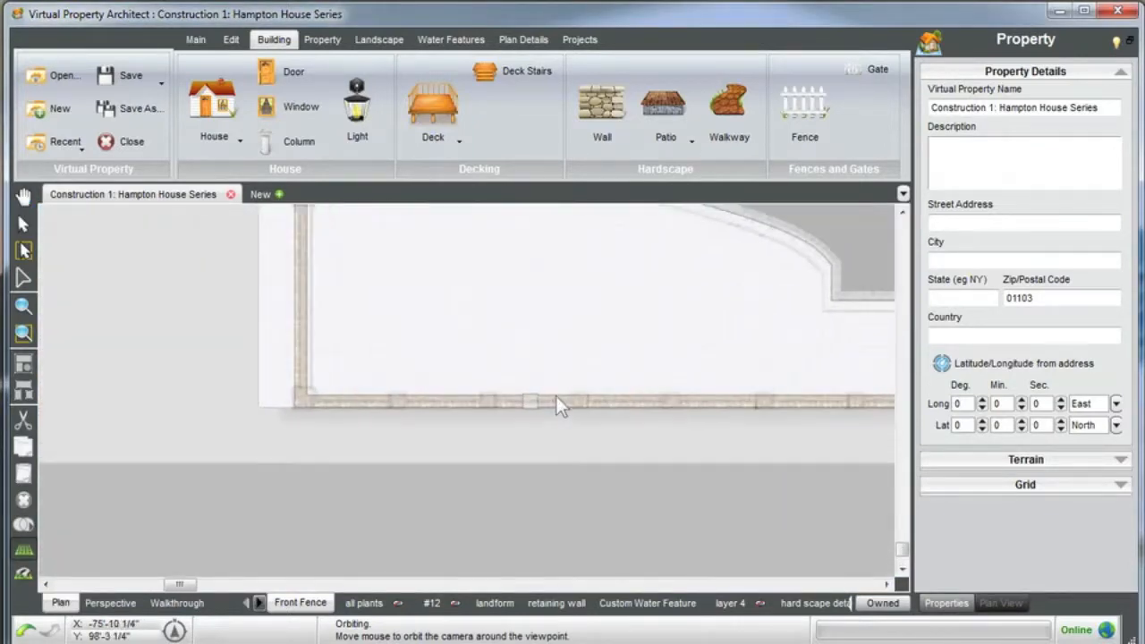
{"action": "scroll", "coordinate": [551, 399], "scroll_direction": "up", "scroll_amount": 5}
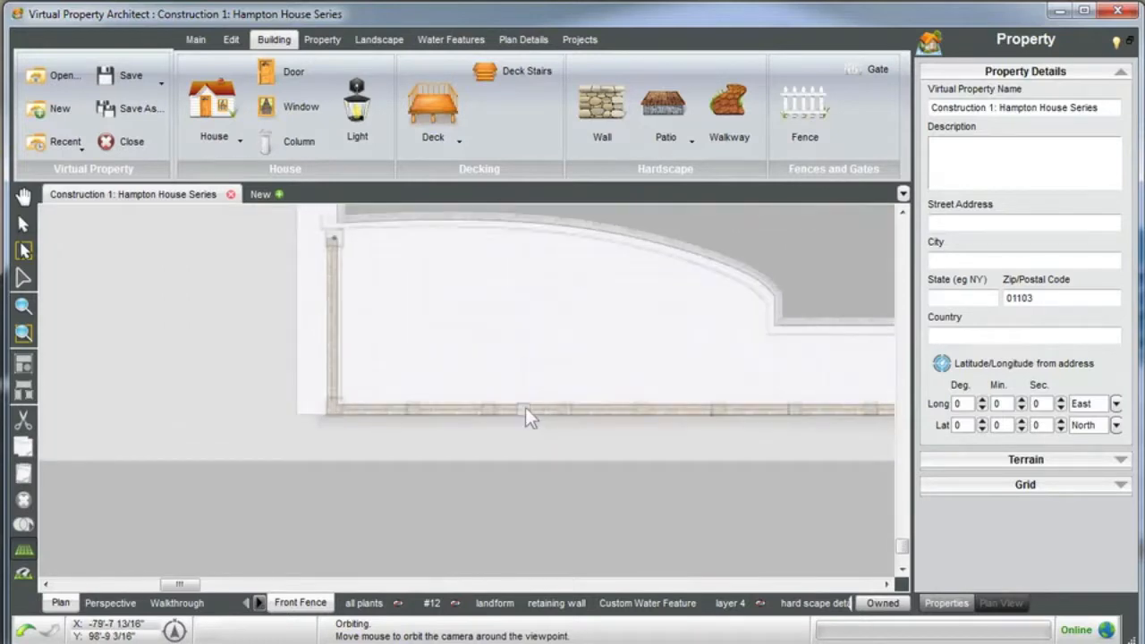
{"action": "left_click", "coordinate": [522, 411]}
{"action": "left_click", "coordinate": [523, 409]}
{"action": "scroll", "coordinate": [515, 416], "scroll_direction": "up", "scroll_amount": 2}
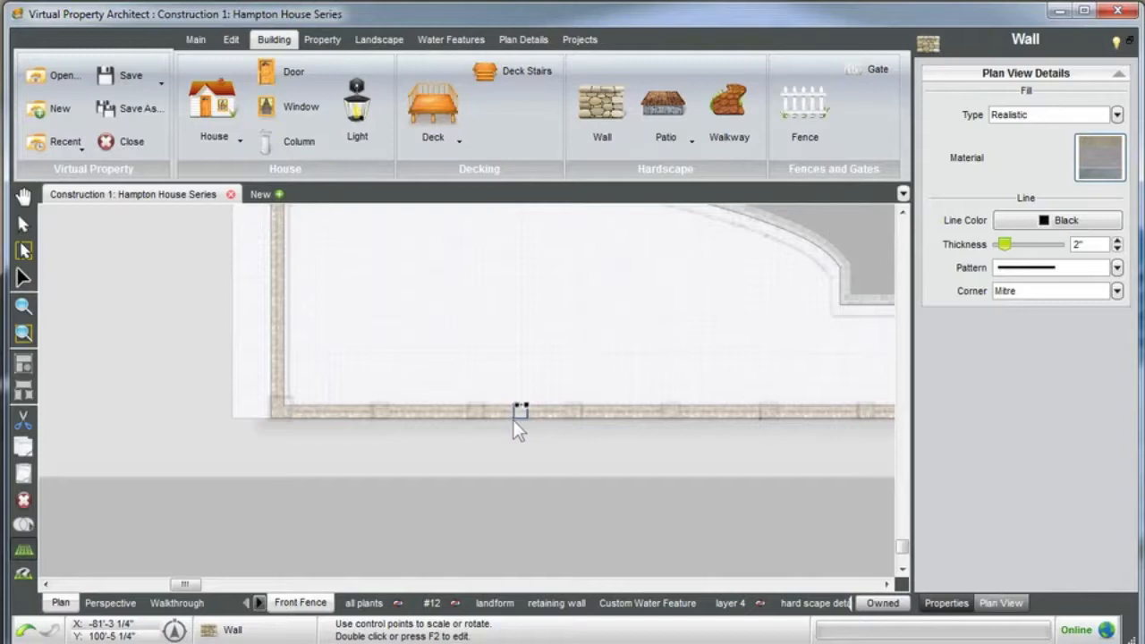
{"action": "key", "text": "Right"}
{"action": "key", "text": "Right"}
{"action": "key", "text": "Right"}
{"action": "key", "text": "Right"}
{"action": "key", "text": "Right"}
{"action": "key", "text": "Right"}
{"action": "key", "text": "Right"}
{"action": "key", "text": "Right"}
{"action": "key", "text": "Right"}
{"action": "key", "text": "Right"}
{"action": "key", "text": "Right"}
{"action": "key", "text": "Right"}
{"action": "key", "text": "Right"}
{"action": "key", "text": "Right"}
{"action": "key", "text": "Right"}
{"action": "key", "text": "Right"}
{"action": "key", "text": "Right"}
{"action": "key", "text": "Right"}
{"action": "key", "text": "Right"}
{"action": "key", "text": "Right"}
{"action": "key", "text": "Right"}
{"action": "key", "text": "Right"}
{"action": "key", "text": "Right"}
{"action": "key", "text": "Right"}
{"action": "key", "text": "Right"}
{"action": "key", "text": "Right"}
{"action": "key", "text": "Right"}
{"action": "key", "text": "Right"}
{"action": "key", "text": "Right"}
{"action": "key", "text": "Right"}
{"action": "key", "text": "Right"}
{"action": "key", "text": "Right"}
{"action": "middle_click_drag", "start_coordinate": [616, 433], "coordinate": [427, 446]}
{"action": "middle_click_drag", "start_coordinate": [499, 396], "coordinate": [355, 409]}
{"action": "middle_click_drag", "start_coordinate": [620, 409], "coordinate": [560, 435]}
{"action": "middle_click_drag", "start_coordinate": [602, 435], "coordinate": [565, 445]}
{"action": "key", "text": "Right"}
{"action": "key", "text": "Right"}
{"action": "key", "text": "Right"}
{"action": "key", "text": "Right"}
{"action": "key", "text": "Right"}
{"action": "key", "text": "Right"}
{"action": "key", "text": "Right"}
{"action": "key", "text": "Right"}
{"action": "key", "text": "Right"}
{"action": "key", "text": "Right"}
{"action": "key", "text": "Right"}
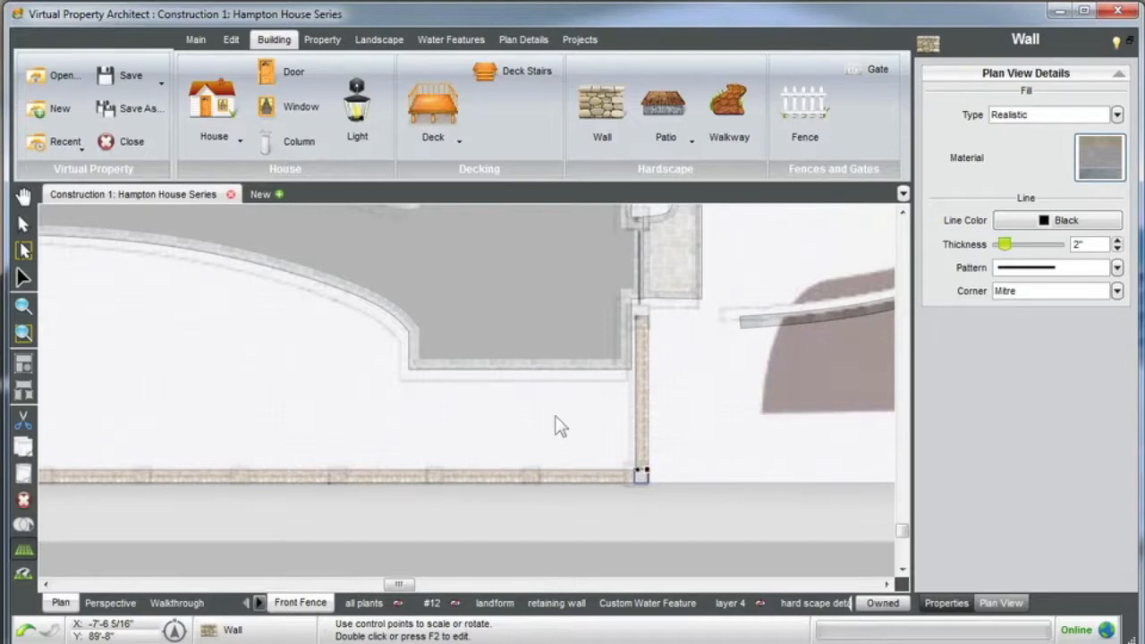
Move the pillar up the side wall to that wall's end beside the driveway, over the traced pillar.
{"action": "key", "text": "Up"}
{"action": "key", "text": "Up"}
{"action": "key", "text": "Up"}
{"action": "key", "text": "Up"}
{"action": "key", "text": "Up"}
{"action": "key", "text": "Up"}
{"action": "key", "text": "Up"}
{"action": "key", "text": "Up"}
{"action": "key", "text": "Up"}
{"action": "key", "text": "Up"}
{"action": "key", "text": "Up"}
{"action": "key", "text": "Up"}
{"action": "key", "text": "Up"}
{"action": "key", "text": "Up"}
{"action": "key", "text": "Up"}
Paste a copy of the pillar and align it on the corner where the side wall meets the front wall.
{"action": "key", "text": "ctrl+v"}
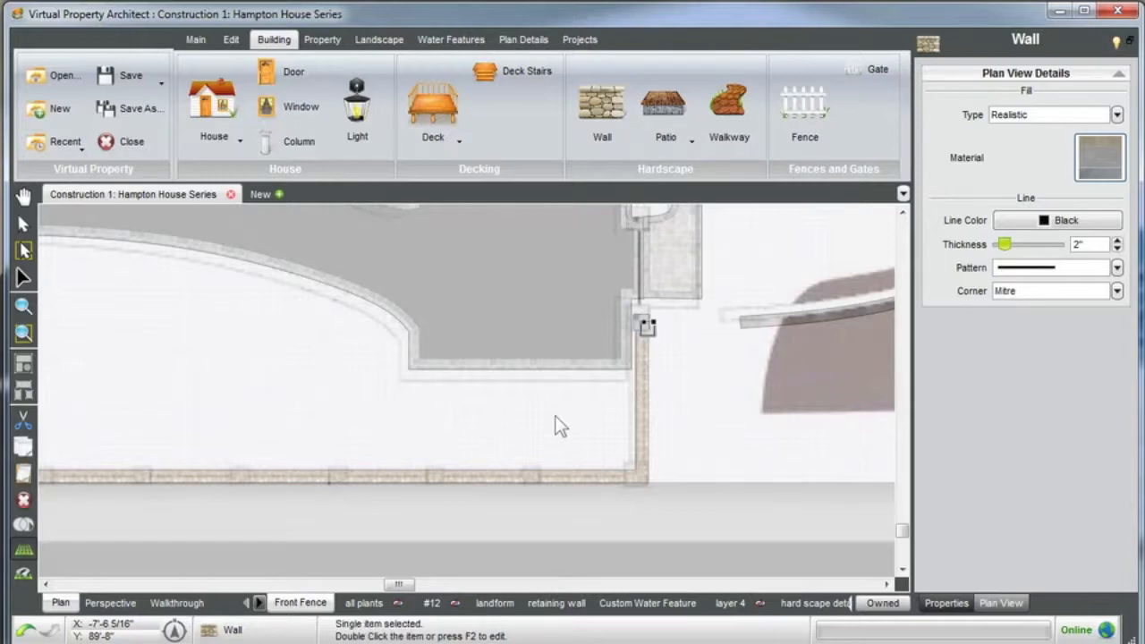
{"action": "key", "text": "Left"}
{"action": "key", "text": "Down"}
{"action": "key", "text": "Down"}
{"action": "key", "text": "Down"}
{"action": "key", "text": "Down"}
{"action": "key", "text": "Down"}
{"action": "key", "text": "Down"}
{"action": "key", "text": "Down"}
{"action": "key", "text": "Down"}
{"action": "key", "text": "Down"}
{"action": "key", "text": "Down"}
{"action": "key", "text": "Down"}
{"action": "key", "text": "Down"}
{"action": "key", "text": "Down"}
{"action": "key", "text": "Down"}
{"action": "key", "text": "Down"}
Place a pillar copy on the front wall, aligned over the first traced pillar in from the driveway-side corner.
{"action": "key", "text": "Left"}
{"action": "key", "text": "Left"}
{"action": "key", "text": "Left"}
{"action": "key", "text": "Left"}
{"action": "key", "text": "Left"}
{"action": "key", "text": "Left"}
{"action": "key", "text": "Left"}
{"action": "key", "text": "Left"}
{"action": "key", "text": "Left"}
{"action": "key", "text": "Left"}
{"action": "key", "text": "Left"}
{"action": "key", "text": "Left"}
{"action": "key", "text": "Left"}
{"action": "key", "text": "Left"}
{"action": "key", "text": "Left"}
{"action": "key", "text": "Left"}
{"action": "key", "text": "Left"}
{"action": "key", "text": "Left"}
{"action": "key", "text": "Left"}
{"action": "key", "text": "Left"}
{"action": "key", "text": "Left"}
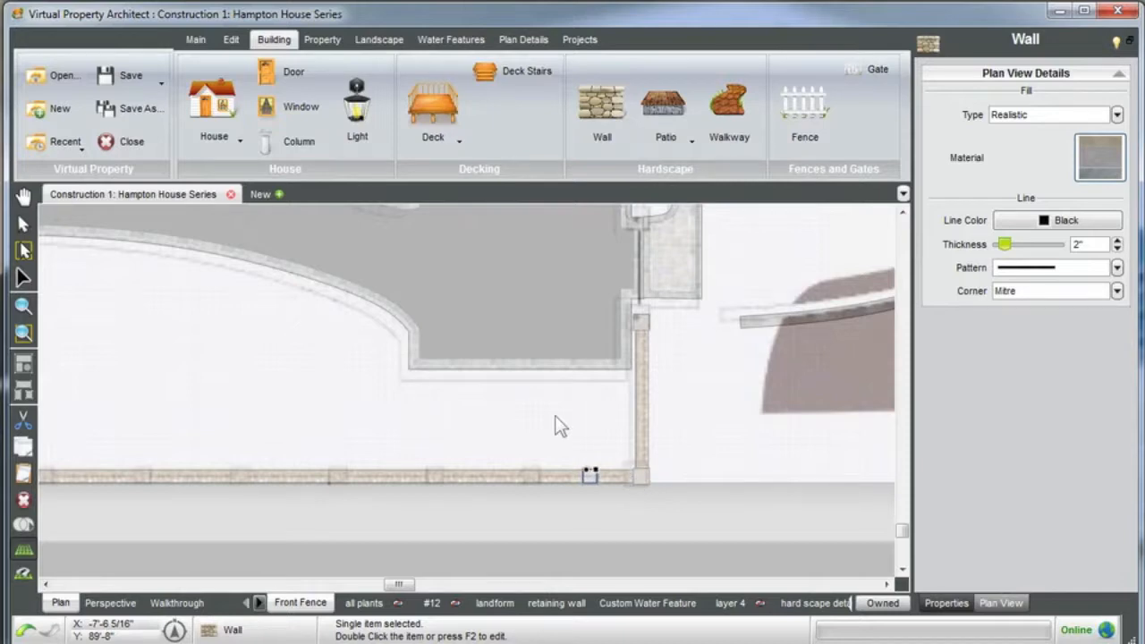
{"action": "key", "text": "Right"}
{"action": "key", "text": "Right"}
{"action": "key", "text": "Right"}
{"action": "key", "text": "Right"}
{"action": "key", "text": "Right"}
{"action": "key", "text": "Down"}
{"action": "key", "text": "Left"}
{"action": "key", "text": "Up"}
{"action": "key", "text": "Up"}
{"action": "key", "text": "Down"}
Place another pillar copy on the front wall, aligned over the second traced pillar from the driveway-side corner.
{"action": "key", "text": "Left"}
{"action": "key", "text": "Left"}
{"action": "key", "text": "Left"}
{"action": "key", "text": "Left"}
{"action": "key", "text": "Left"}
{"action": "key", "text": "Left"}
{"action": "key", "text": "Left"}
{"action": "key", "text": "Left"}
{"action": "key", "text": "Left"}
{"action": "key", "text": "Left"}
{"action": "key", "text": "Left"}
{"action": "key", "text": "Left"}
{"action": "key", "text": "Left"}
{"action": "key", "text": "Left"}
{"action": "key", "text": "Left"}
{"action": "key", "text": "Left"}
{"action": "key", "text": "Right"}
Add a pillar copy over the third traced pillar from the driveway-side corner along the front wall.
{"action": "key", "text": "Left"}
{"action": "key", "text": "Left"}
{"action": "key", "text": "Left"}
{"action": "key", "text": "Left"}
{"action": "key", "text": "Left"}
{"action": "key", "text": "Left"}
{"action": "key", "text": "Left"}
{"action": "key", "text": "Left"}
{"action": "key", "text": "Left"}
{"action": "key", "text": "Left"}
{"action": "key", "text": "Left"}
{"action": "key", "text": "Left"}
{"action": "key", "text": "Left"}
{"action": "key", "text": "Left"}
{"action": "key", "text": "Left"}
{"action": "key", "text": "Left"}
{"action": "key", "text": "Left"}
{"action": "key", "text": "Left"}
{"action": "key", "text": "Right"}
{"action": "key", "text": "Right"}
{"action": "key", "text": "Right"}
{"action": "key", "text": "Down"}
Move a further pillar copy along the front wall and align it over the fourth traced pillar from the driveway-side corner.
{"action": "key", "text": "Left"}
{"action": "key", "text": "Left"}
{"action": "key", "text": "Left"}
{"action": "key", "text": "Left"}
{"action": "key", "text": "Left"}
{"action": "key", "text": "Left"}
{"action": "key", "text": "Left"}
{"action": "key", "text": "Left"}
{"action": "key", "text": "Left"}
{"action": "key", "text": "Left"}
{"action": "key", "text": "Left"}
{"action": "key", "text": "Left"}
{"action": "key", "text": "Left"}
{"action": "key", "text": "Left"}
{"action": "key", "text": "Left"}
{"action": "key", "text": "Left"}
{"action": "key", "text": "Left"}
{"action": "key", "text": "Left"}
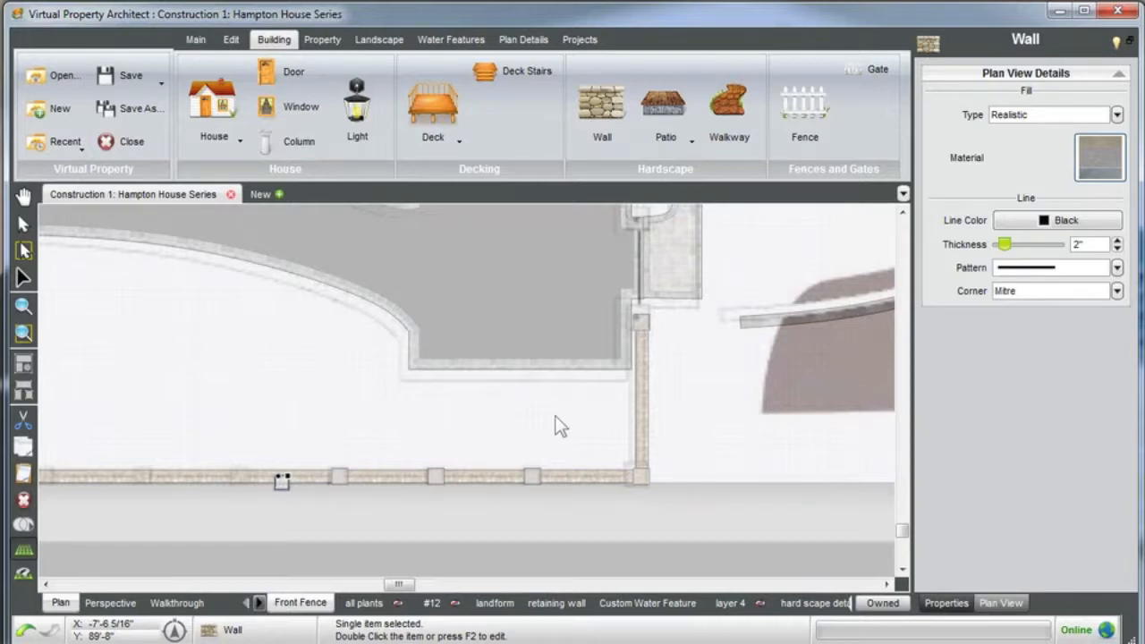
{"action": "key", "text": "Up"}
{"action": "scroll", "coordinate": [455, 406], "scroll_direction": "down", "scroll_amount": 4}
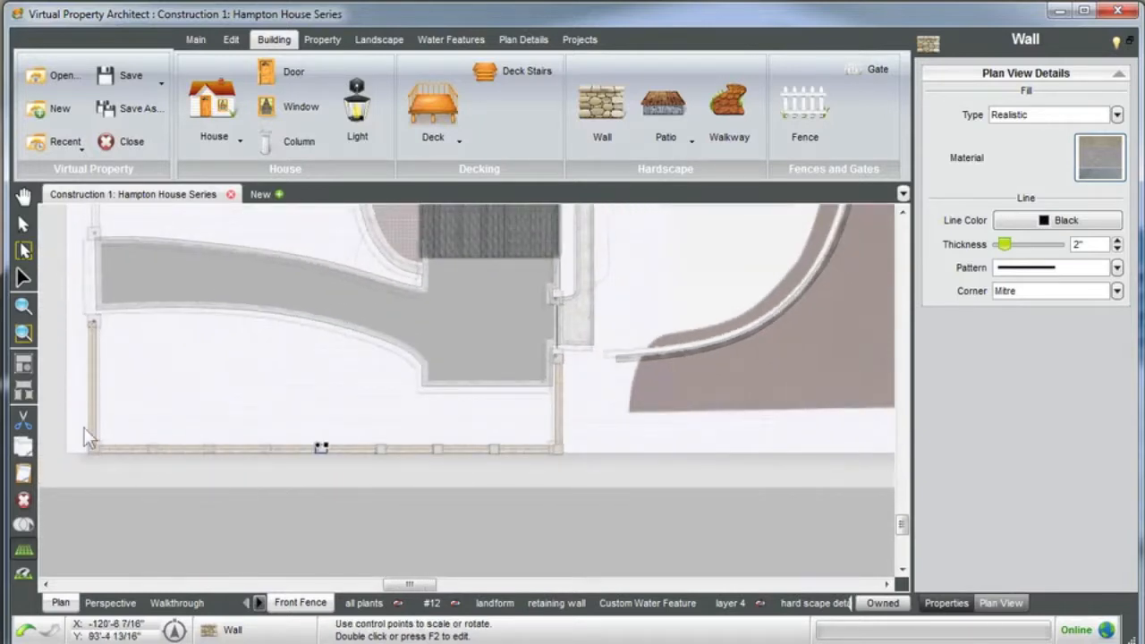
{"action": "scroll", "coordinate": [318, 447], "scroll_direction": "up", "scroll_amount": 2}
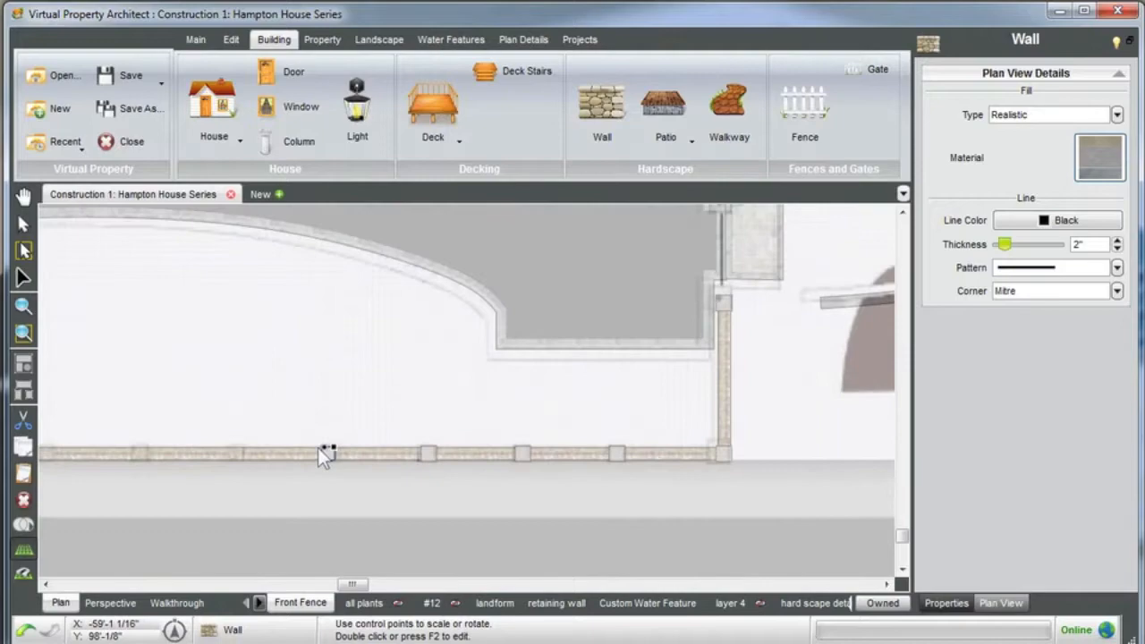
Deselect the pillar and inspect the row of pillars along the front and side walls in perspective.
{"action": "left_click", "coordinate": [111, 602]}
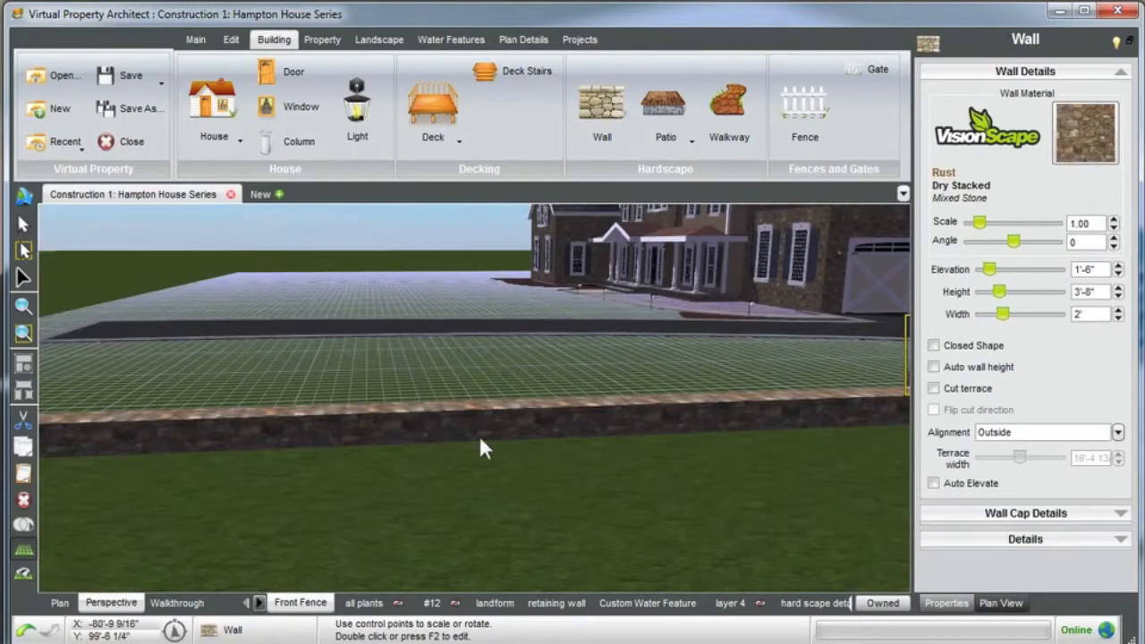
{"action": "key", "text": "space"}
{"action": "middle_click_drag", "start_coordinate": [462, 421], "coordinate": [720, 260]}
{"action": "scroll", "coordinate": [498, 409], "scroll_direction": "down", "scroll_amount": 5}
{"action": "left_click", "coordinate": [676, 367]}
{"action": "middle_click_drag", "start_coordinate": [674, 360], "coordinate": [632, 389]}
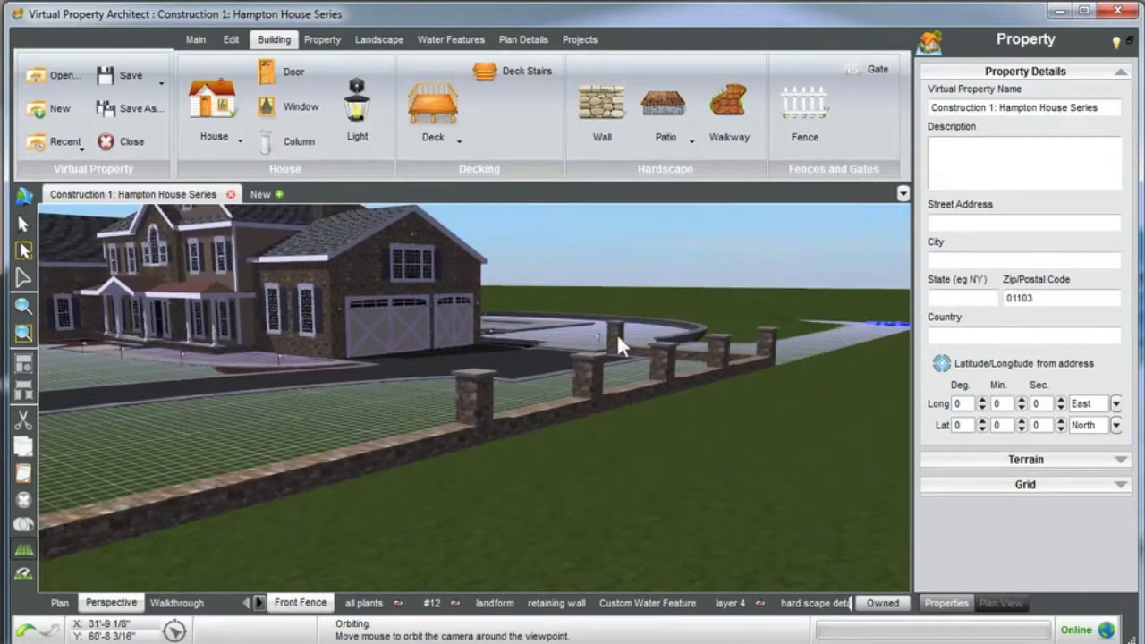
{"action": "left_click", "coordinate": [616, 335]}
{"action": "left_click", "coordinate": [655, 305]}
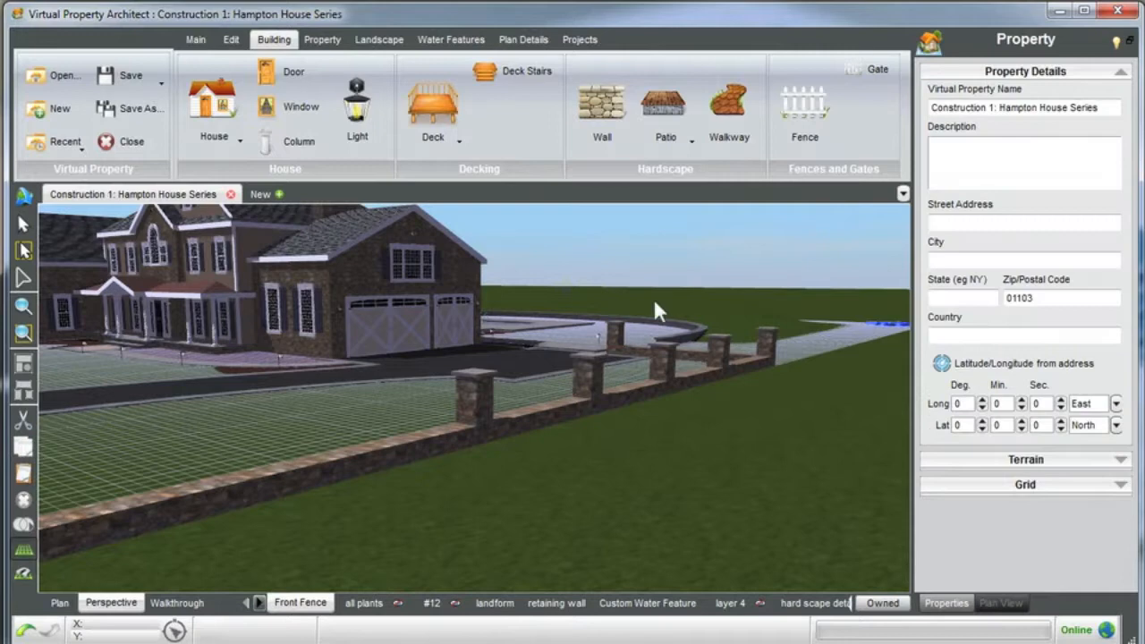
In plan view, draw a fence along the walls from the driveway-end pillar to the corner, about 24', then about 76' along the front wall.
{"action": "left_click", "coordinate": [59, 604]}
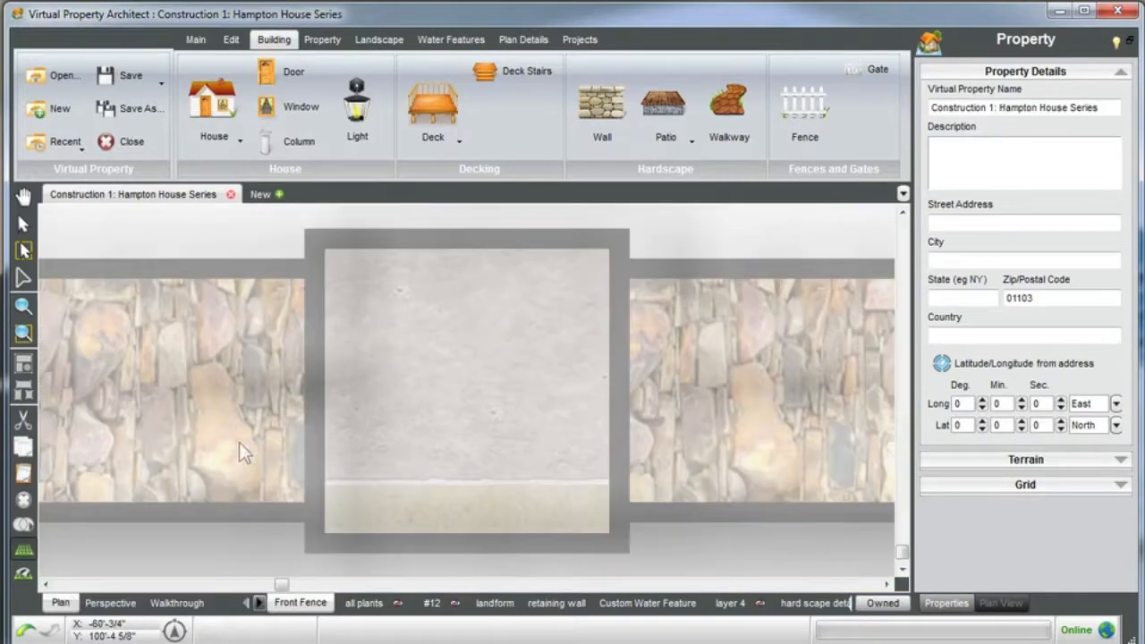
{"action": "scroll", "coordinate": [383, 349], "scroll_direction": "down", "scroll_amount": 5}
{"action": "middle_click_drag", "start_coordinate": [653, 357], "coordinate": [442, 426]}
{"action": "scroll", "coordinate": [341, 392], "scroll_direction": "down", "scroll_amount": 2}
{"action": "middle_click_drag", "start_coordinate": [416, 352], "coordinate": [405, 385]}
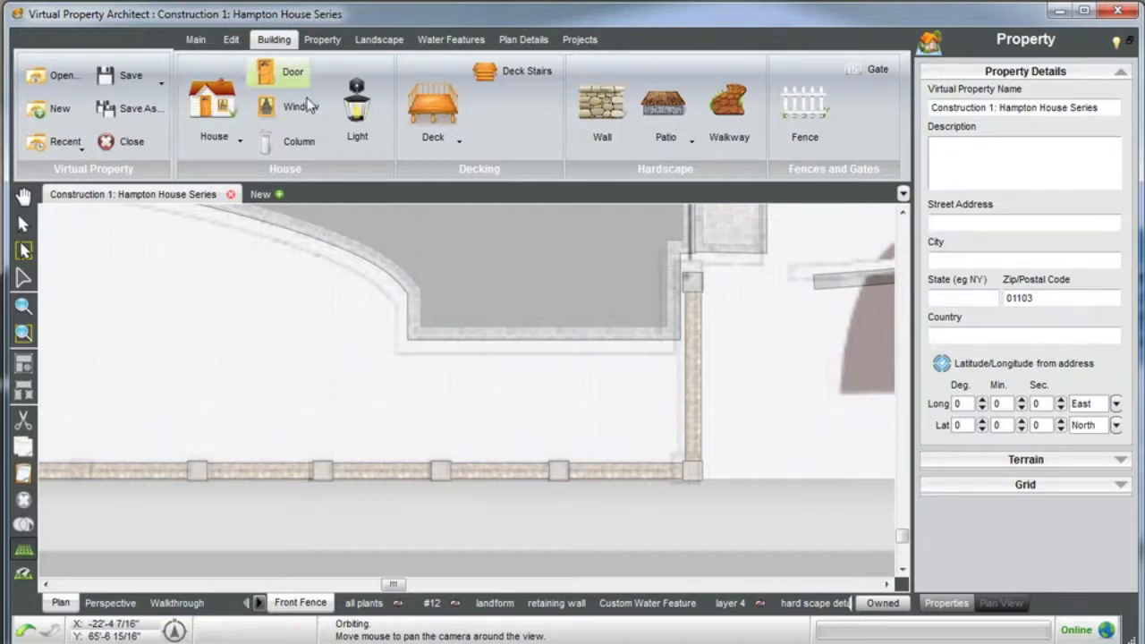
{"action": "left_click", "coordinate": [803, 108]}
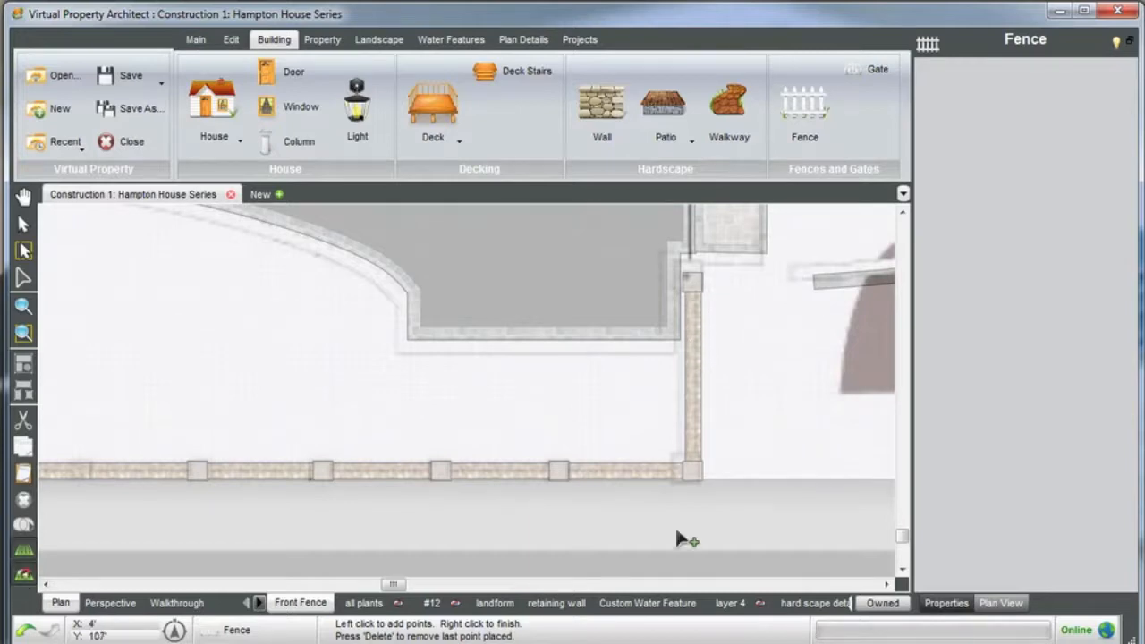
{"action": "left_click", "coordinate": [692, 284]}
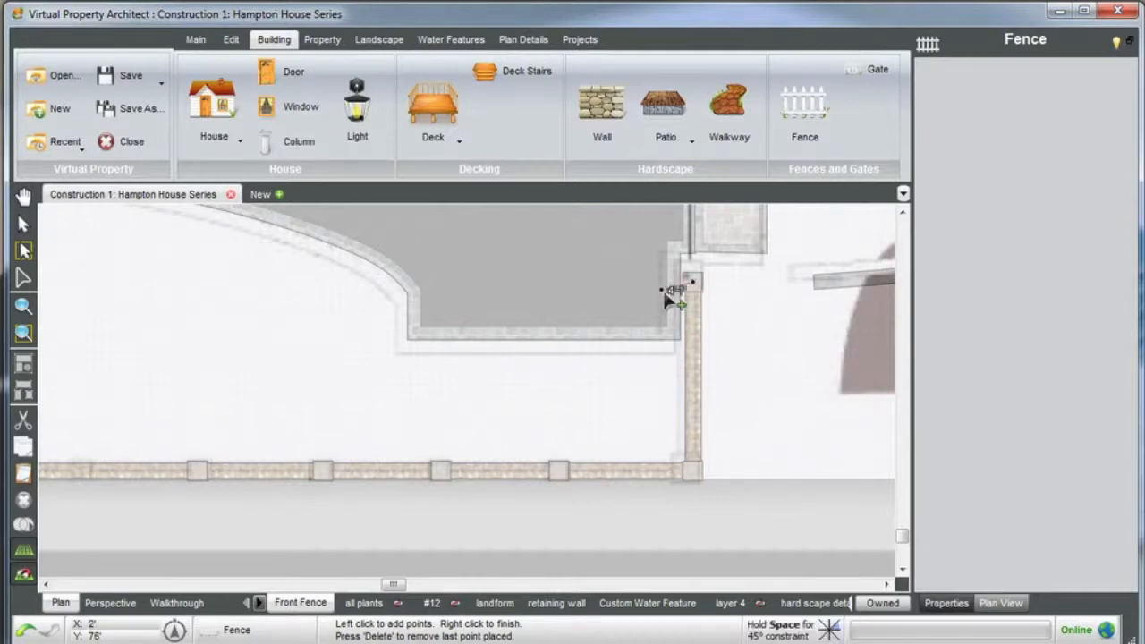
{"action": "left_click", "coordinate": [693, 472]}
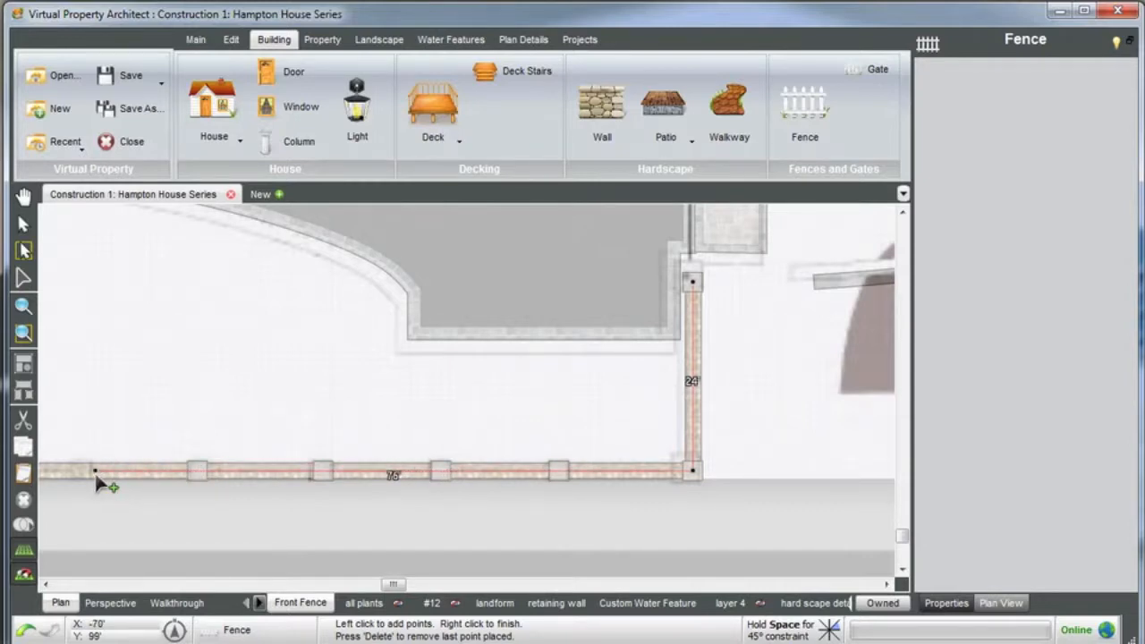
{"action": "right_click", "coordinate": [158, 492]}
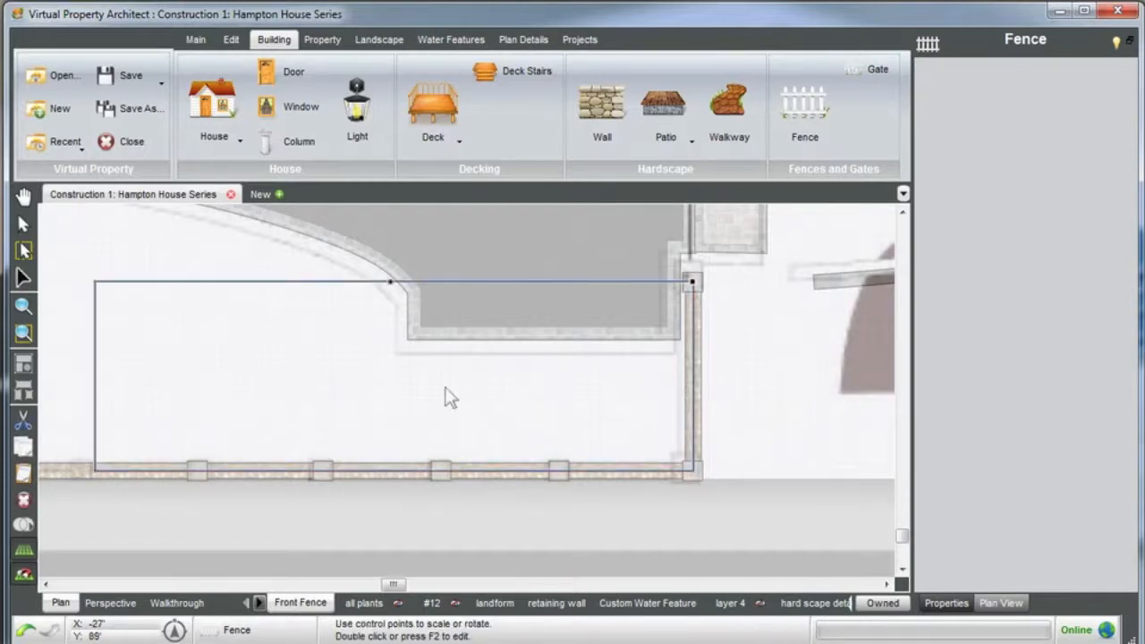
Examine the new fence between the stone pillars in perspective, first overall and then close up.
{"action": "left_click", "coordinate": [109, 602]}
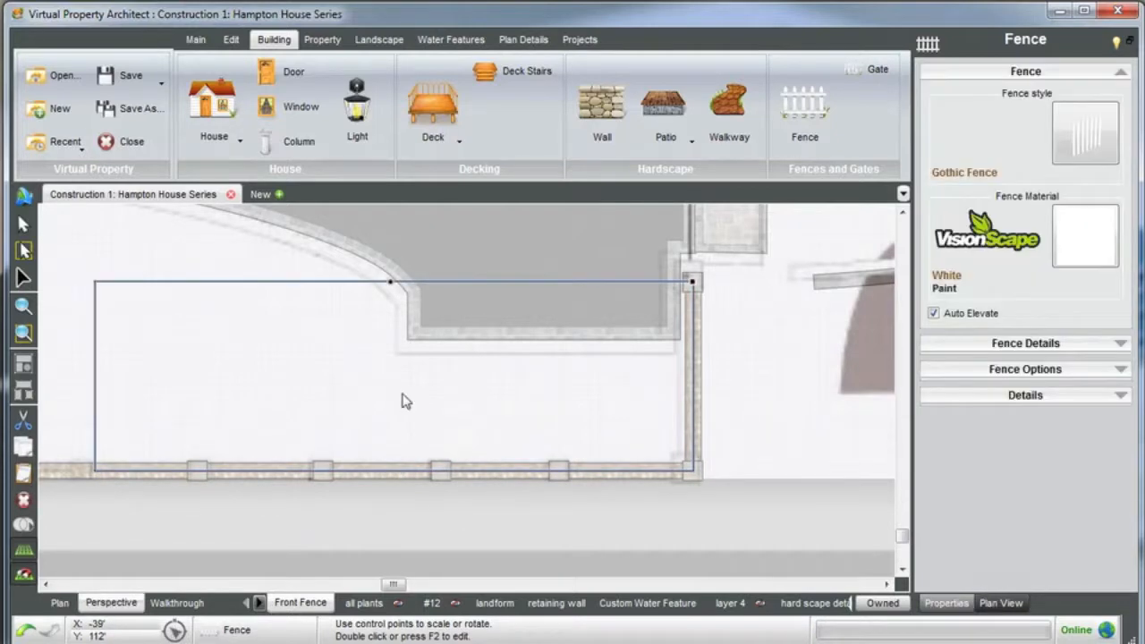
{"action": "left_click_drag", "start_coordinate": [448, 411], "coordinate": [511, 412]}
{"action": "middle_click_drag", "start_coordinate": [511, 412], "coordinate": [543, 382]}
{"action": "scroll", "coordinate": [486, 397], "scroll_direction": "up", "scroll_amount": 3}
{"action": "middle_click_drag", "start_coordinate": [476, 406], "coordinate": [572, 414]}
{"action": "scroll", "coordinate": [458, 390], "scroll_direction": "down", "scroll_amount": 3}
{"action": "scroll", "coordinate": [572, 414], "scroll_direction": "down", "scroll_amount": 1}
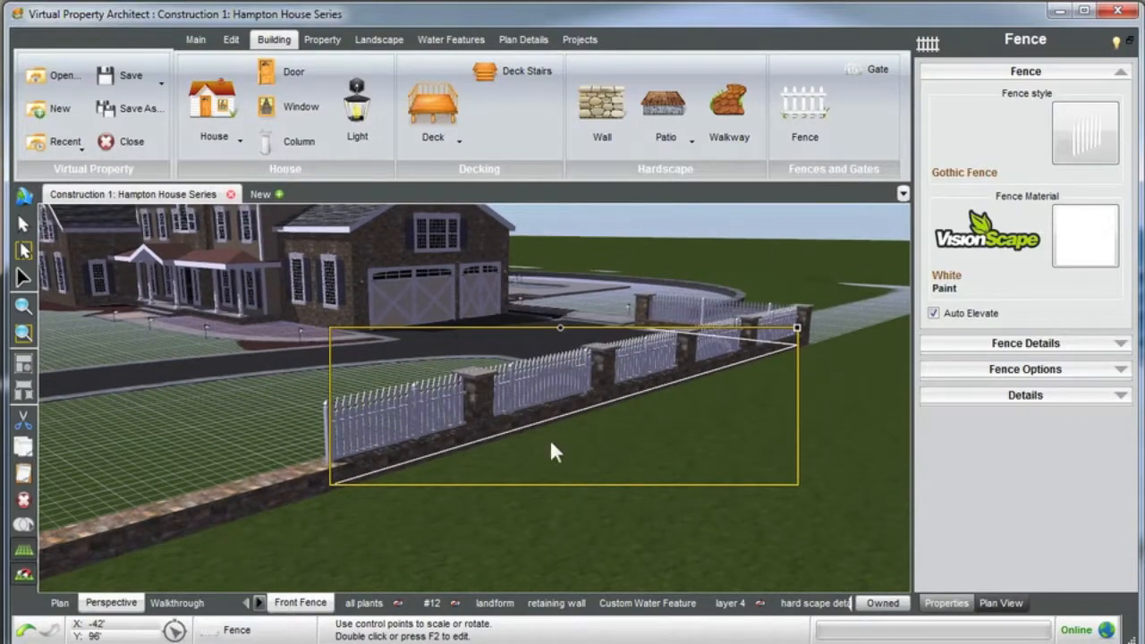
{"action": "scroll", "coordinate": [524, 407], "scroll_direction": "up", "scroll_amount": 8}
{"action": "middle_click_drag", "start_coordinate": [525, 407], "coordinate": [557, 401]}
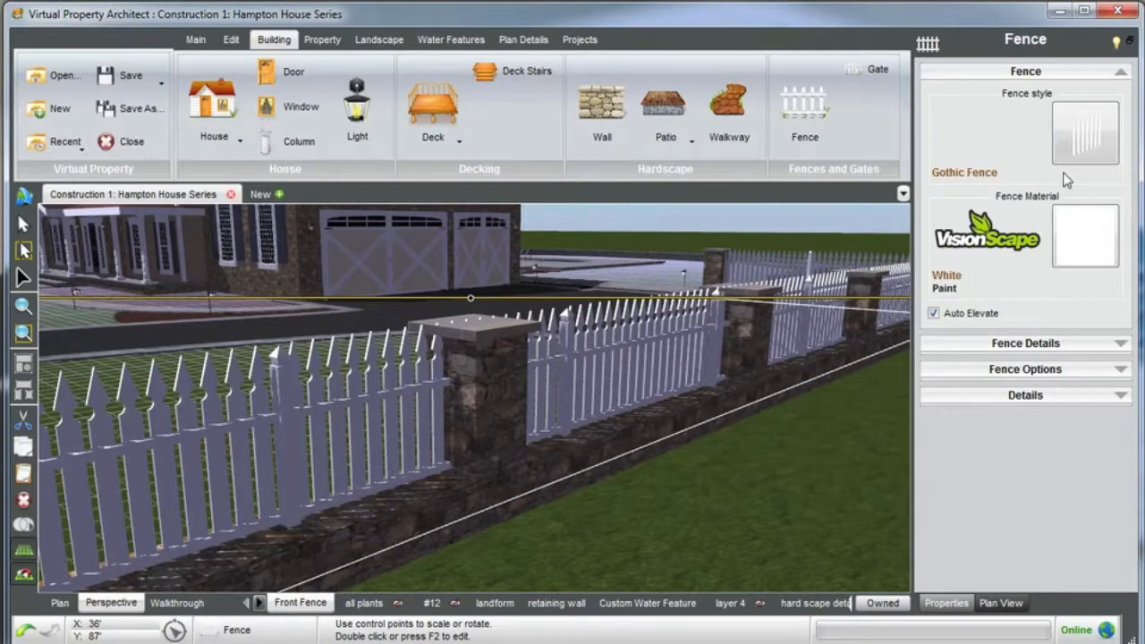
Change the fence style to Square Fence.
{"action": "left_click", "coordinate": [1078, 136]}
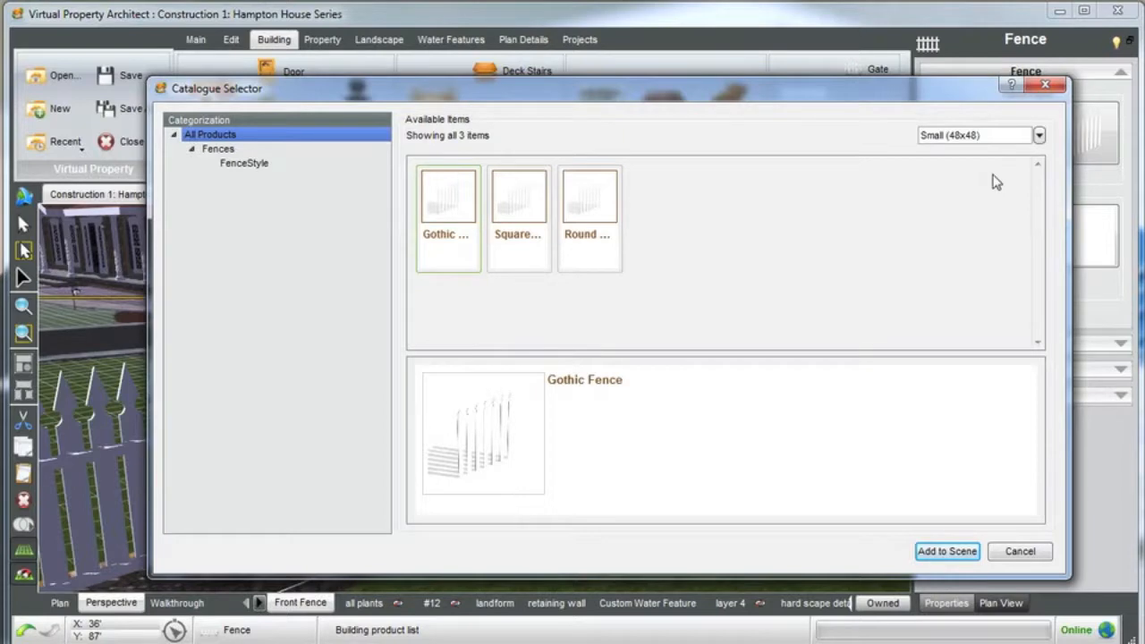
{"action": "left_click", "coordinate": [523, 214]}
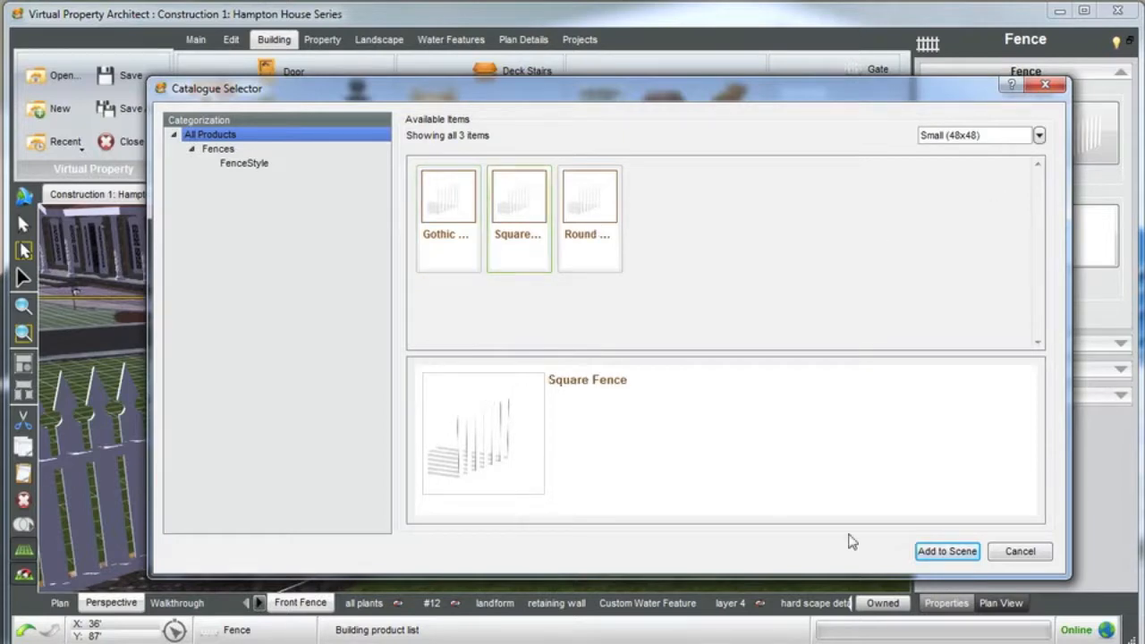
{"action": "left_click", "coordinate": [946, 553]}
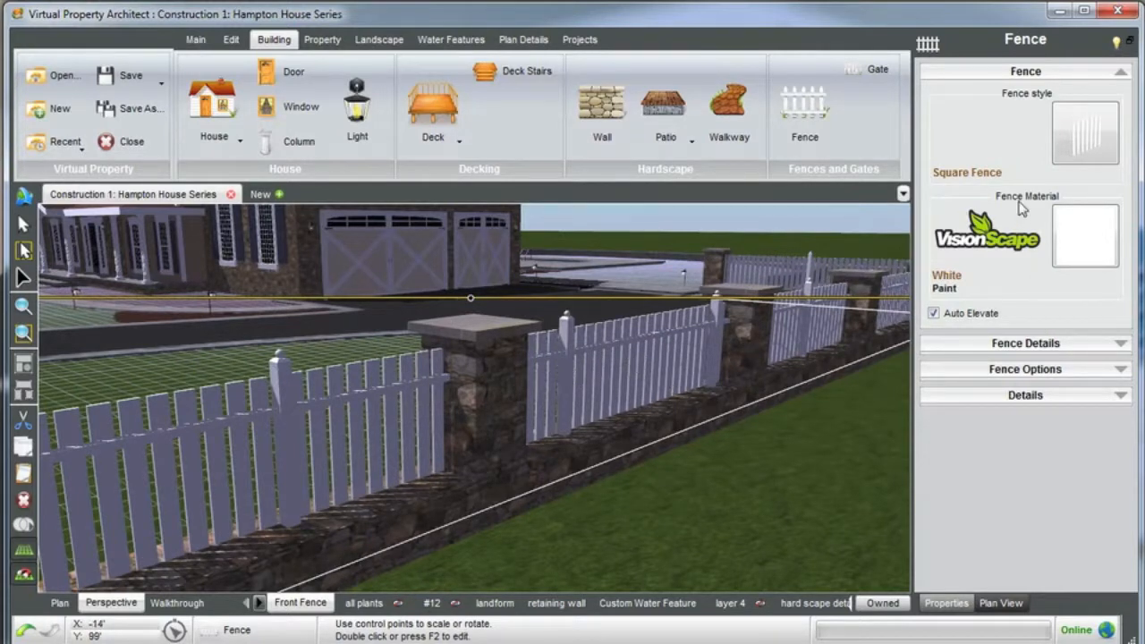
Change the fence material to Black Top paint and check it from another angle.
{"action": "left_click", "coordinate": [1083, 237]}
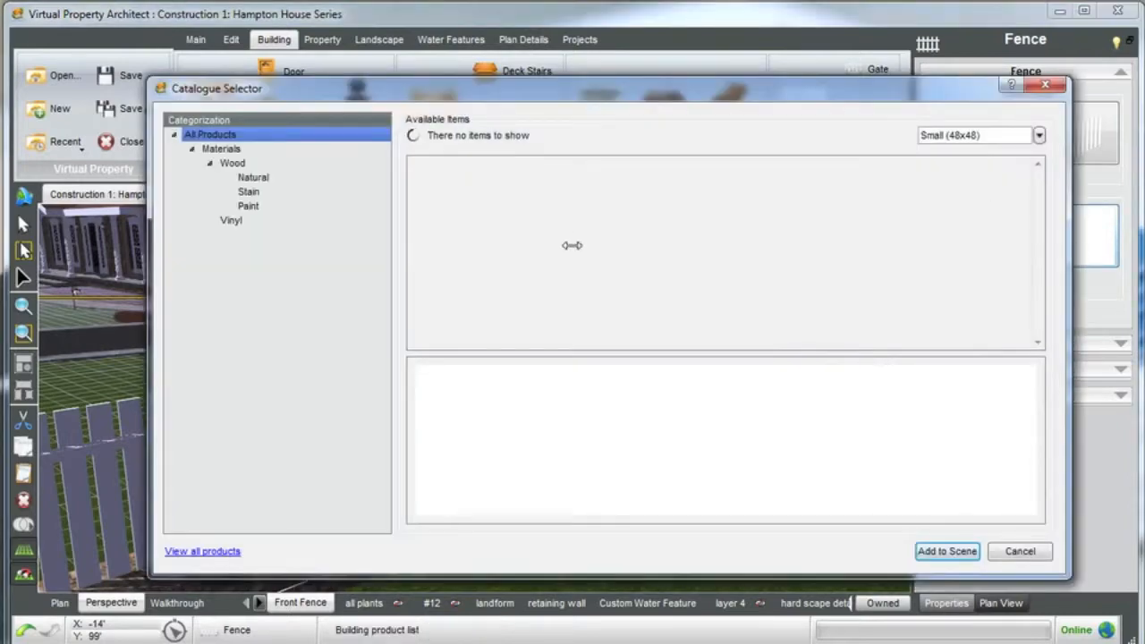
{"action": "left_click", "coordinate": [588, 312]}
{"action": "scroll", "coordinate": [583, 296], "scroll_direction": "down", "scroll_amount": 1}
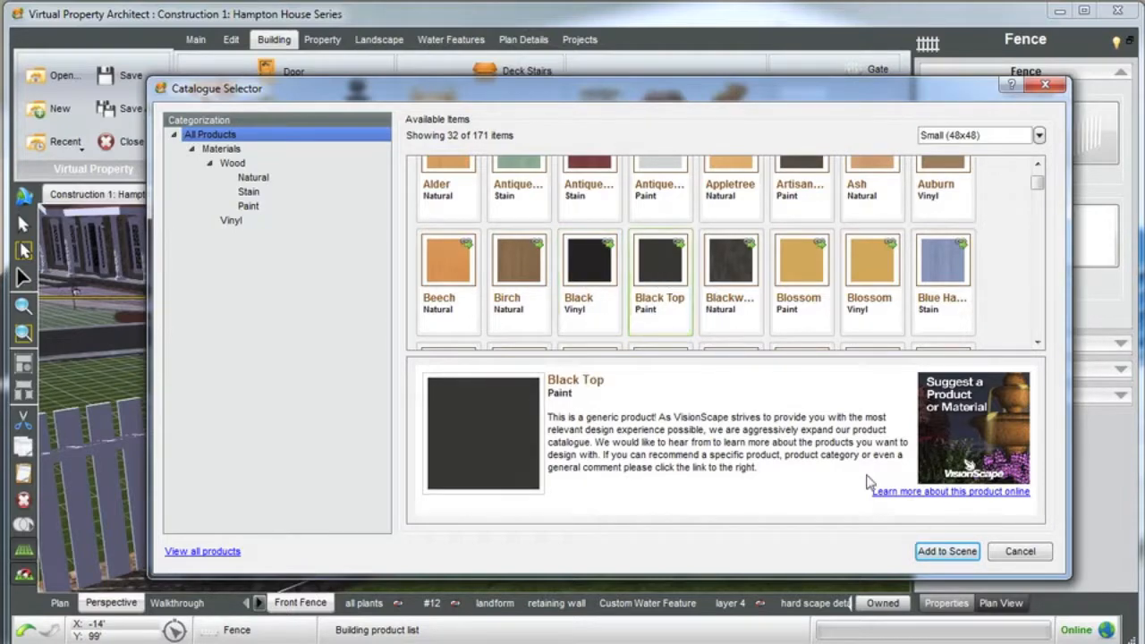
{"action": "left_click", "coordinate": [947, 551]}
{"action": "middle_click_drag", "start_coordinate": [694, 441], "coordinate": [614, 356]}
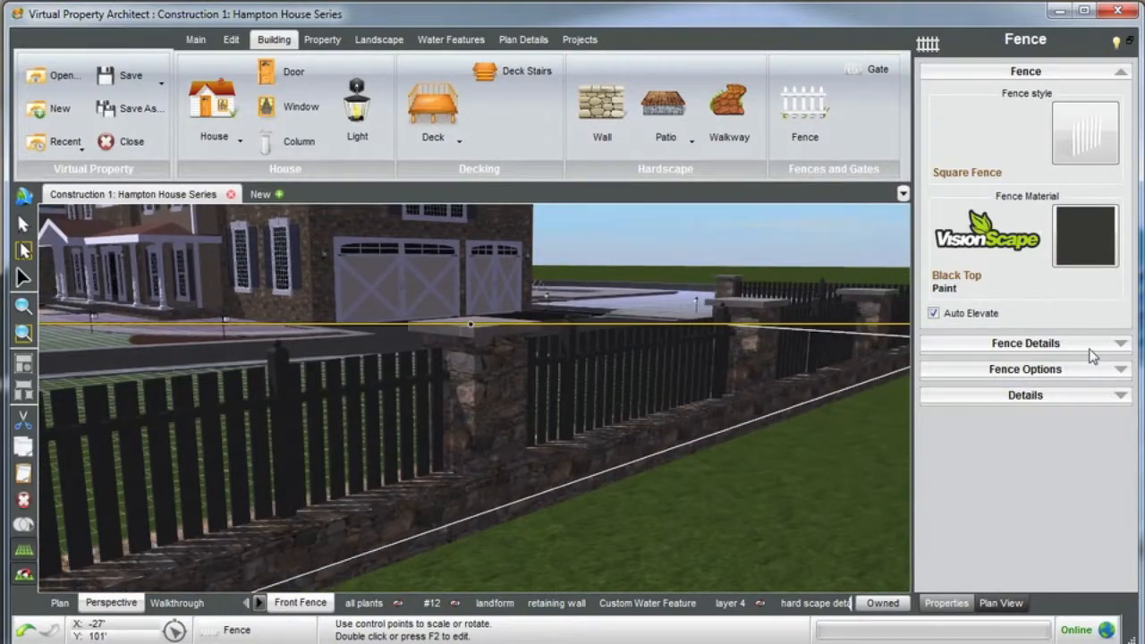
Change the fence's post cap style to Gothic Diamond, then inspect the caps and deselect the fence.
{"action": "left_click", "coordinate": [1090, 347]}
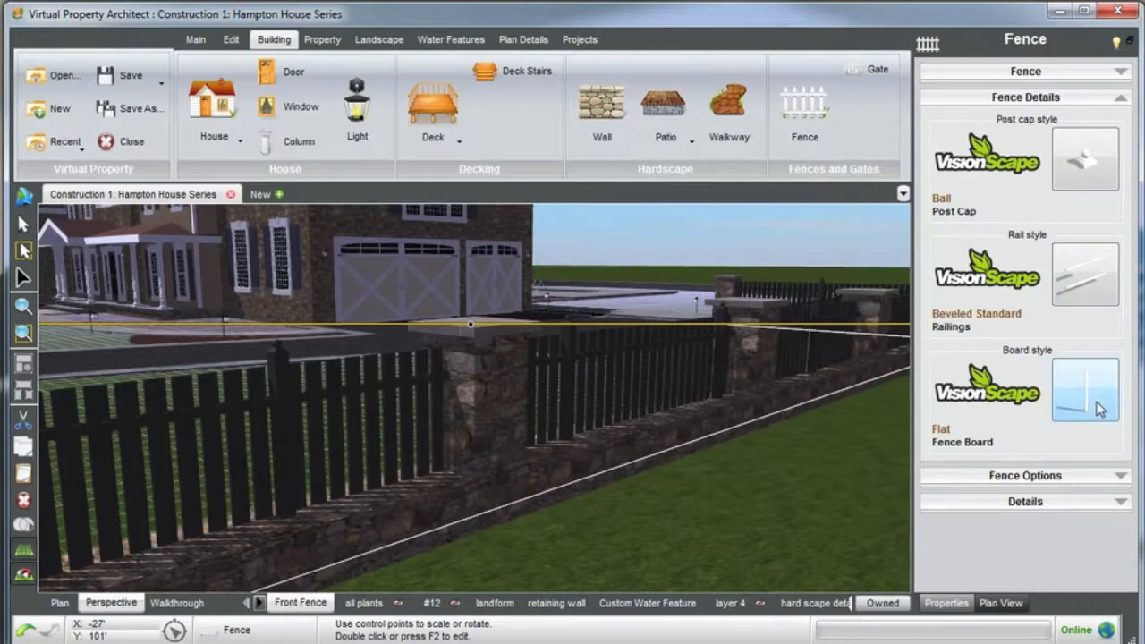
{"action": "left_click", "coordinate": [1086, 169]}
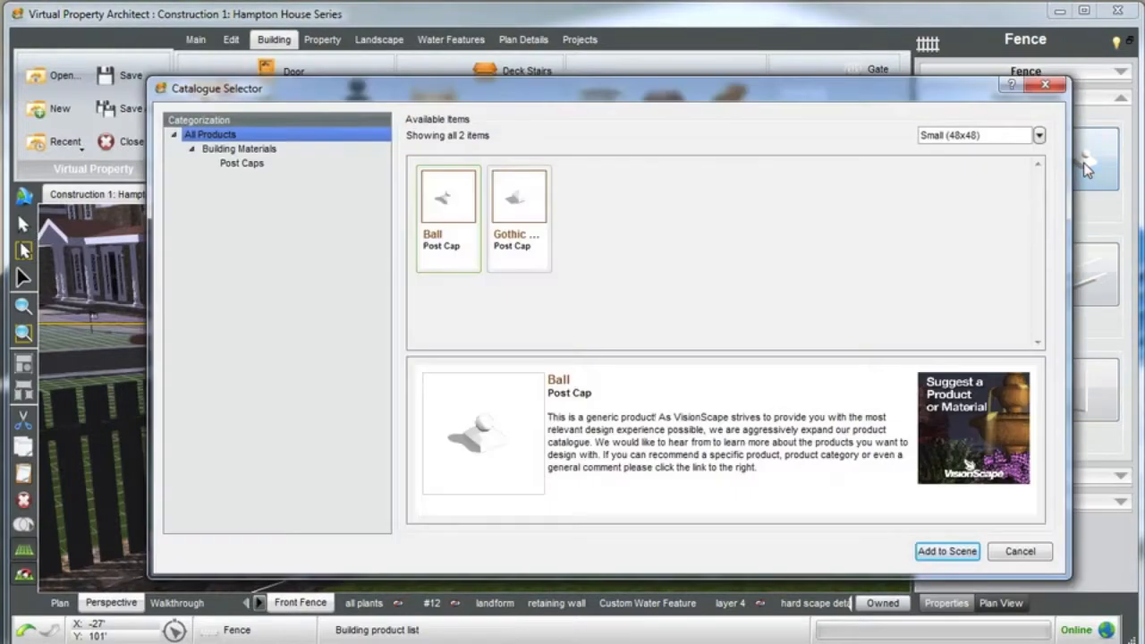
{"action": "left_click", "coordinate": [506, 209]}
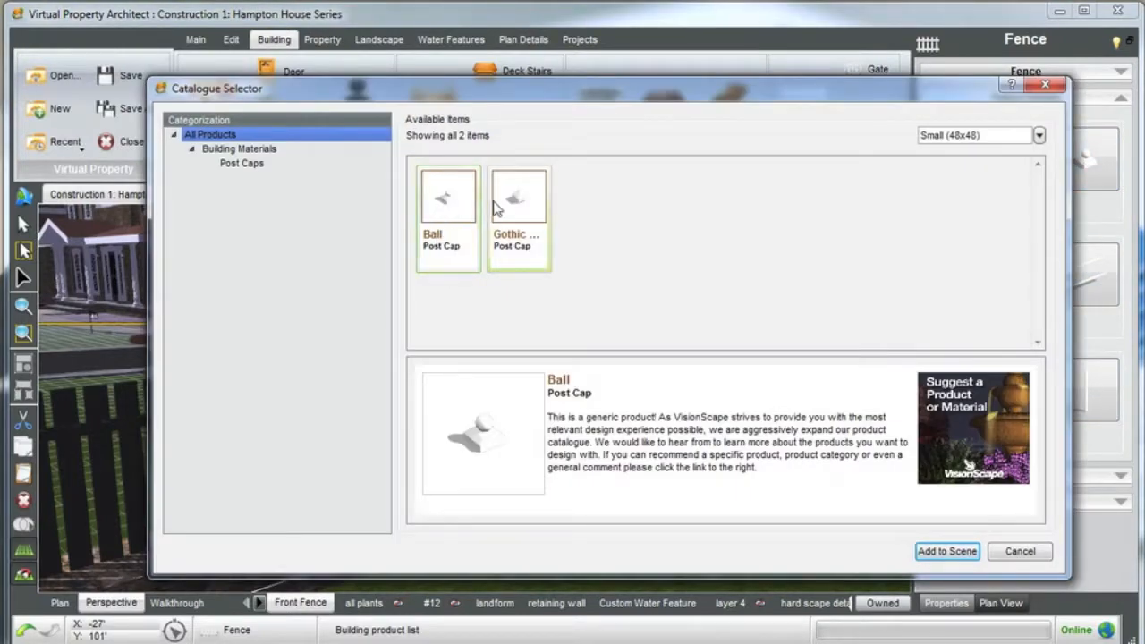
{"action": "left_click", "coordinate": [947, 551]}
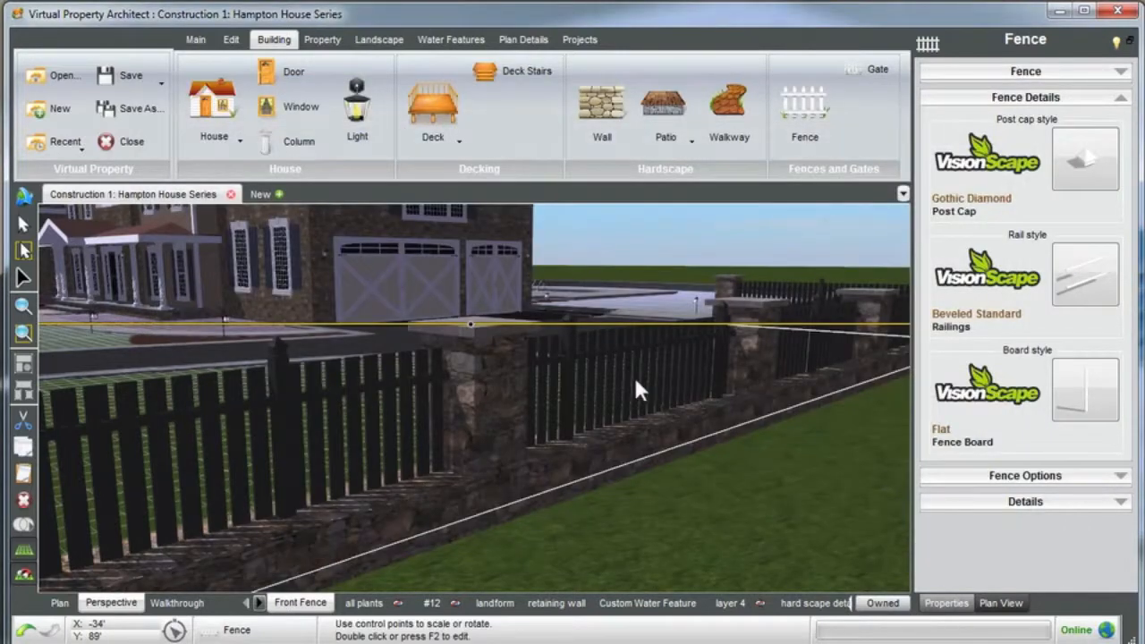
{"action": "middle_click_drag", "start_coordinate": [678, 404], "coordinate": [649, 372]}
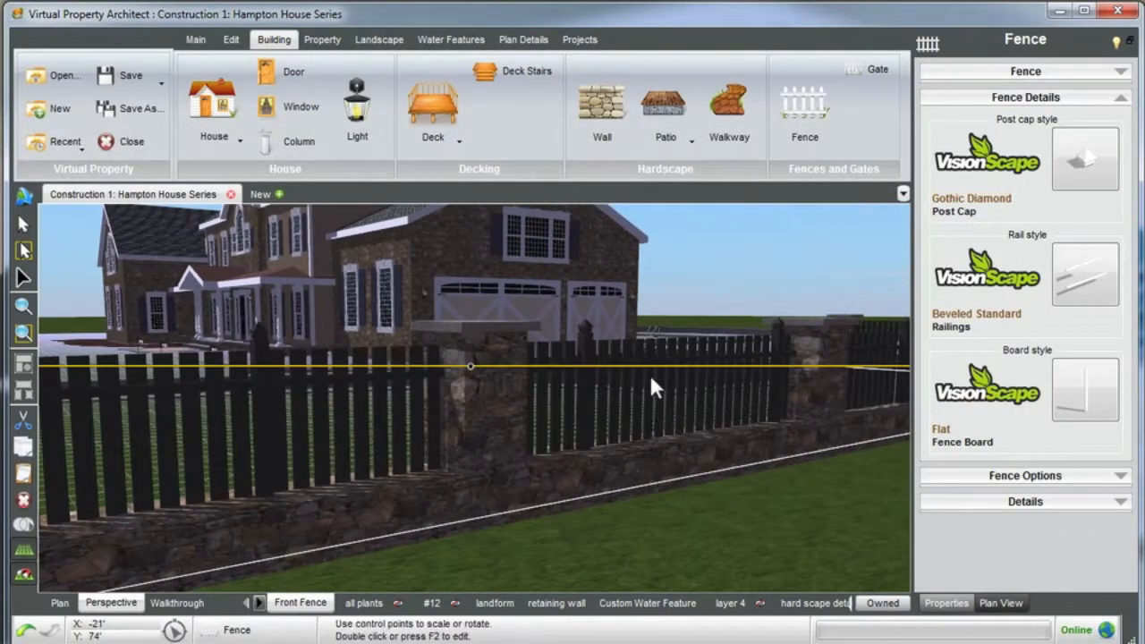
{"action": "scroll", "coordinate": [631, 378], "scroll_direction": "up", "scroll_amount": 3}
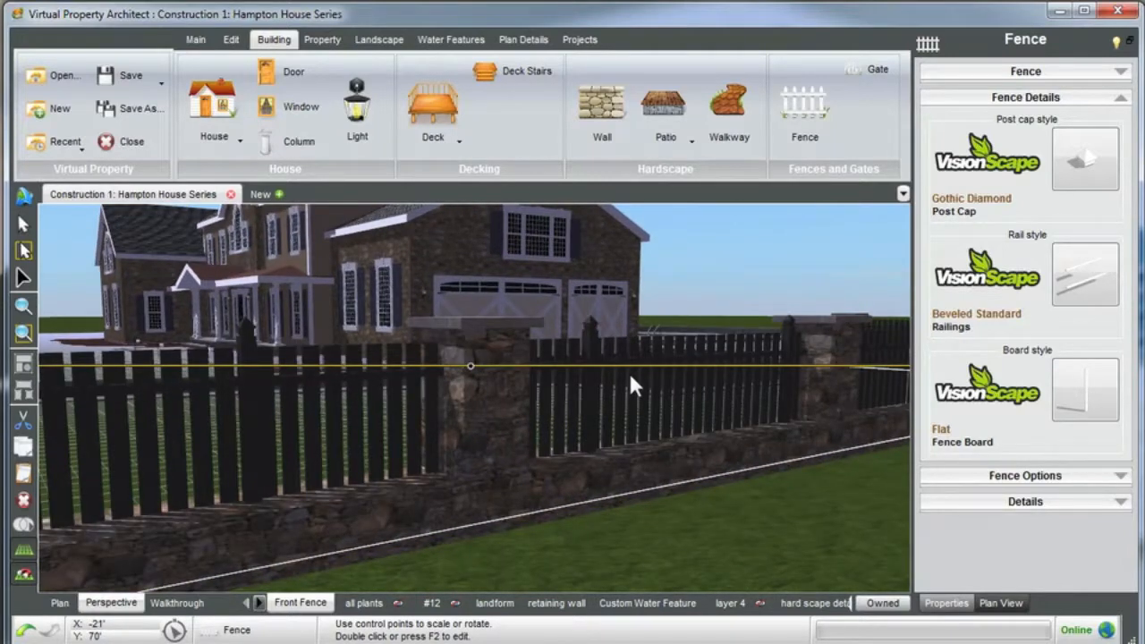
{"action": "left_click", "coordinate": [735, 249]}
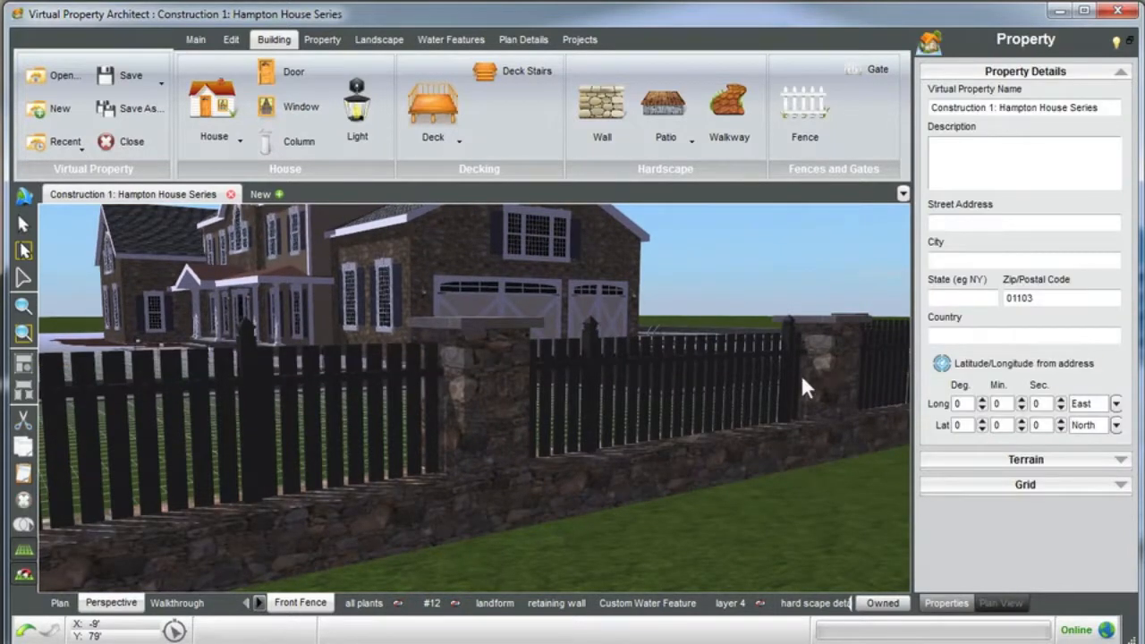
Select the fence and set its rails to sit at the front.
{"action": "left_click", "coordinate": [723, 380]}
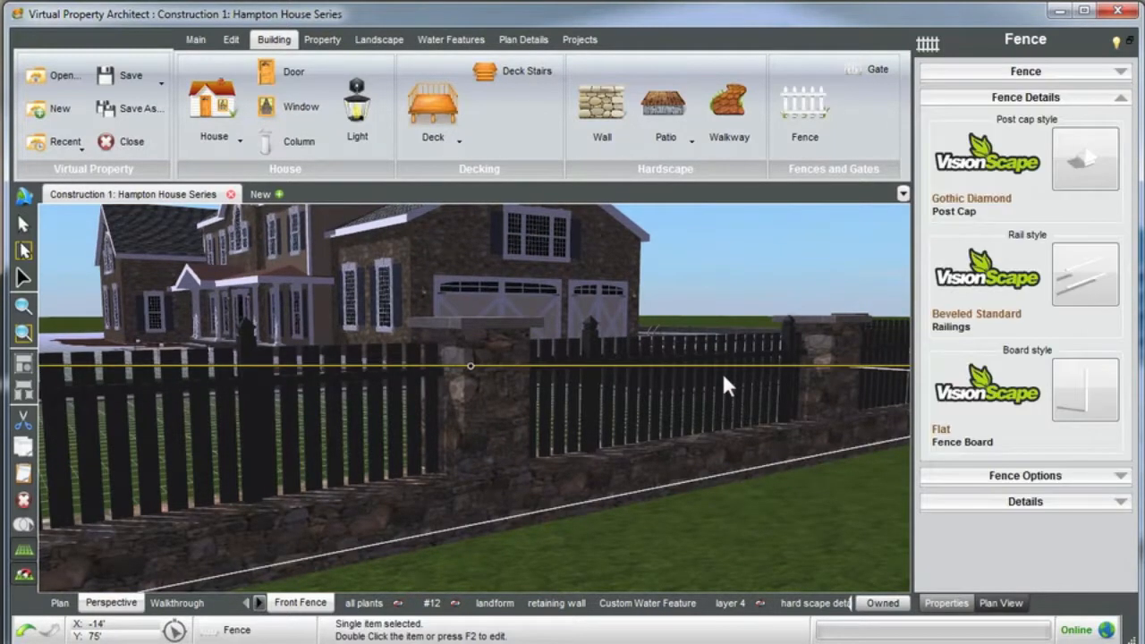
{"action": "left_click", "coordinate": [984, 478]}
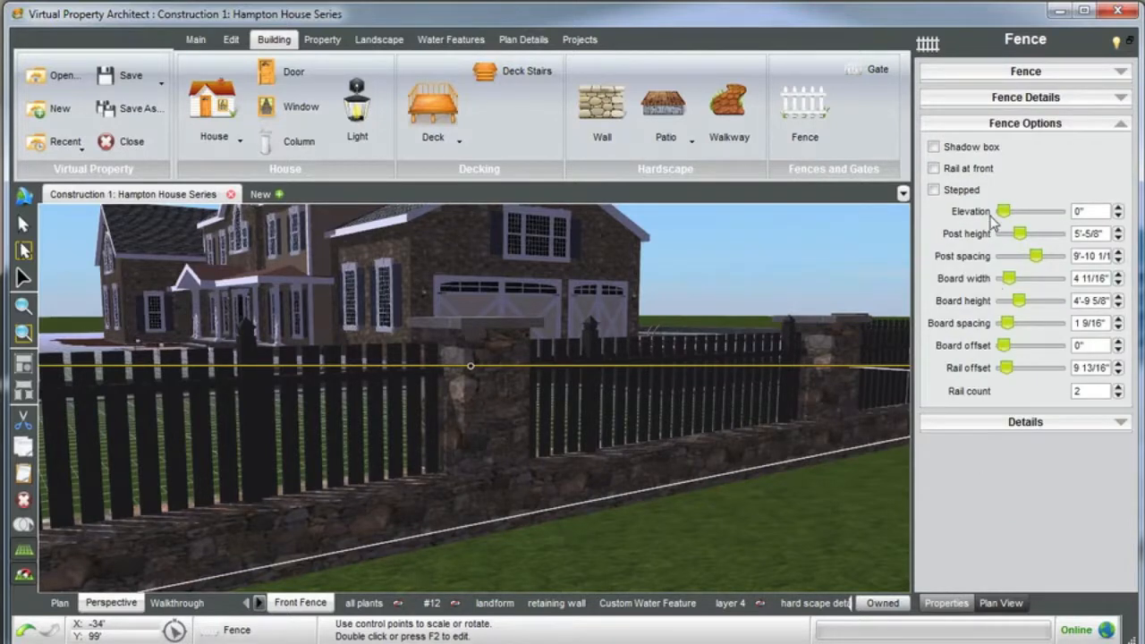
{"action": "left_click", "coordinate": [934, 169]}
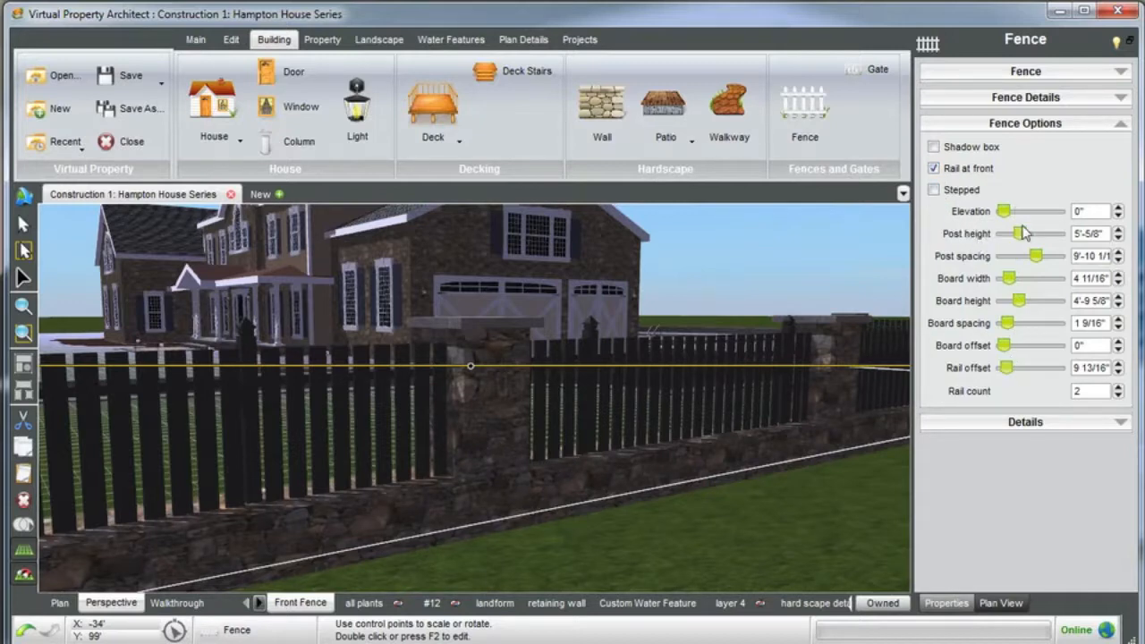
Lower the fence's post height to 4'-4 5/8" and set its post spacing to 40'.
{"action": "left_click", "coordinate": [1118, 238]}
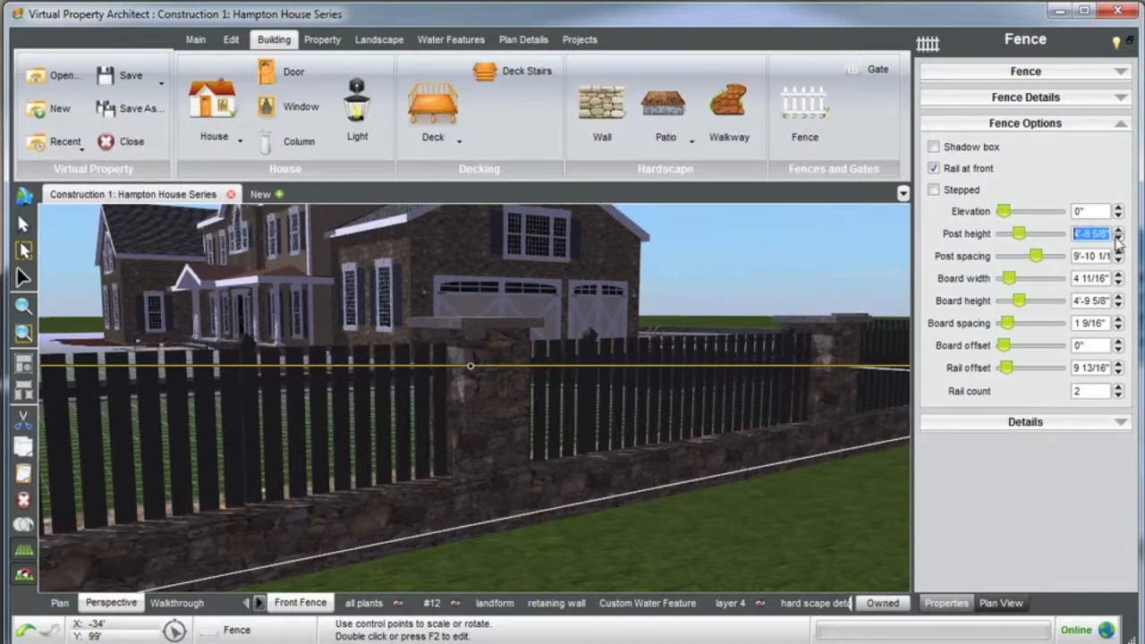
{"action": "left_click", "coordinate": [1117, 239]}
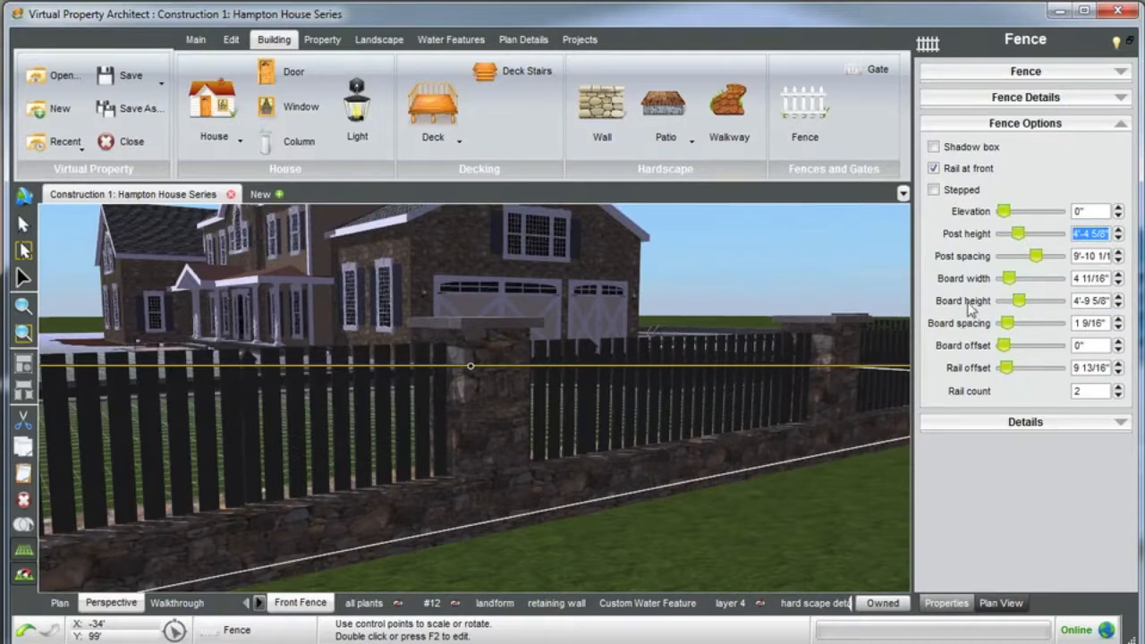
{"action": "left_click", "coordinate": [1090, 255]}
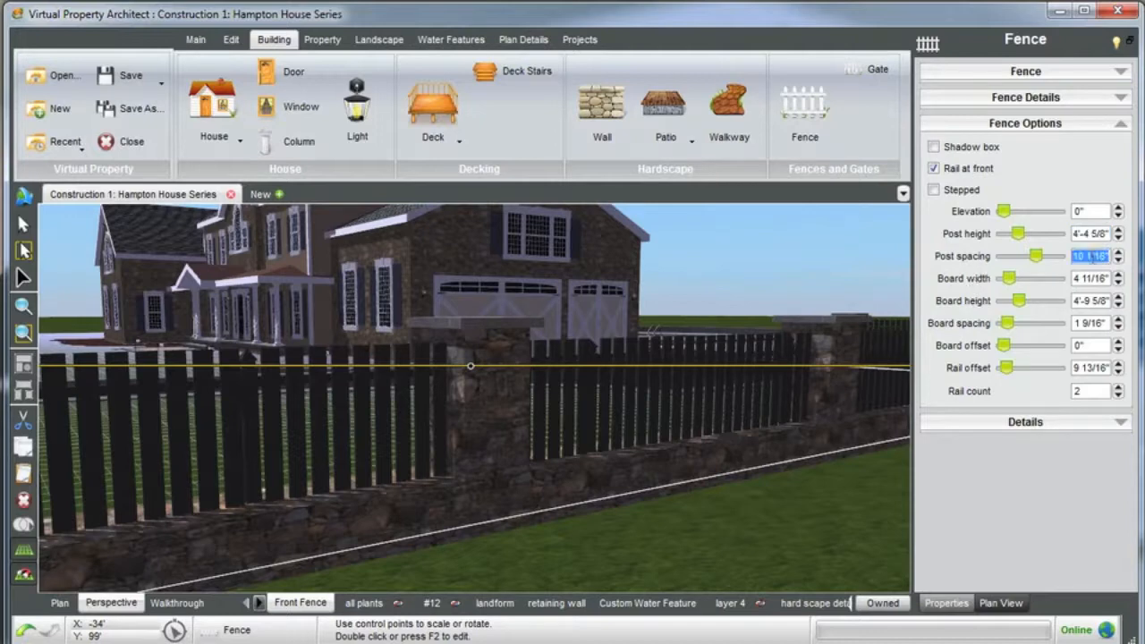
{"action": "type", "text": "40'"}
{"action": "key", "text": "Return"}
{"action": "middle_click_drag", "start_coordinate": [615, 383], "coordinate": [616, 394]}
{"action": "middle_click_drag", "start_coordinate": [779, 386], "coordinate": [721, 363]}
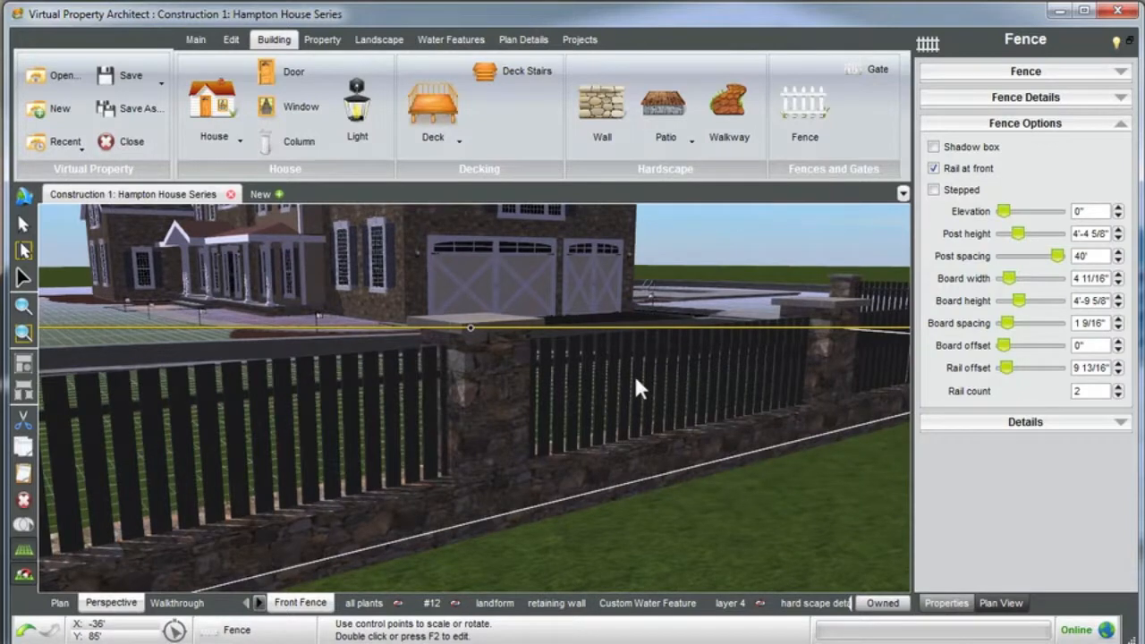
Set the fence's board width to 1 inch for thin pickets.
{"action": "left_click", "coordinate": [1118, 284]}
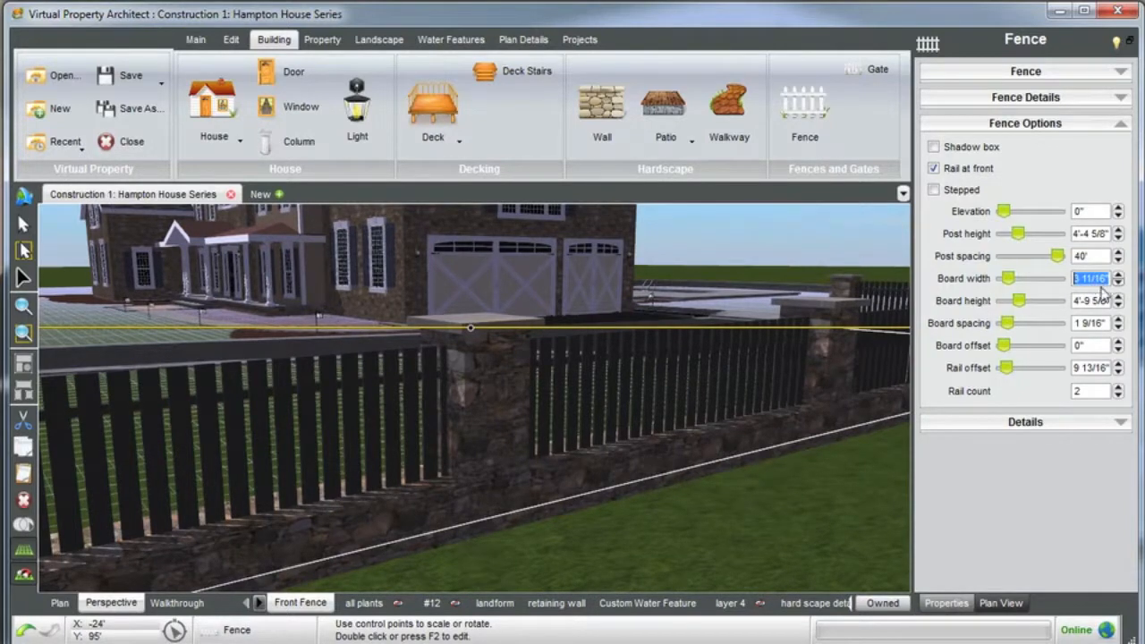
{"action": "type", "text": "1"}
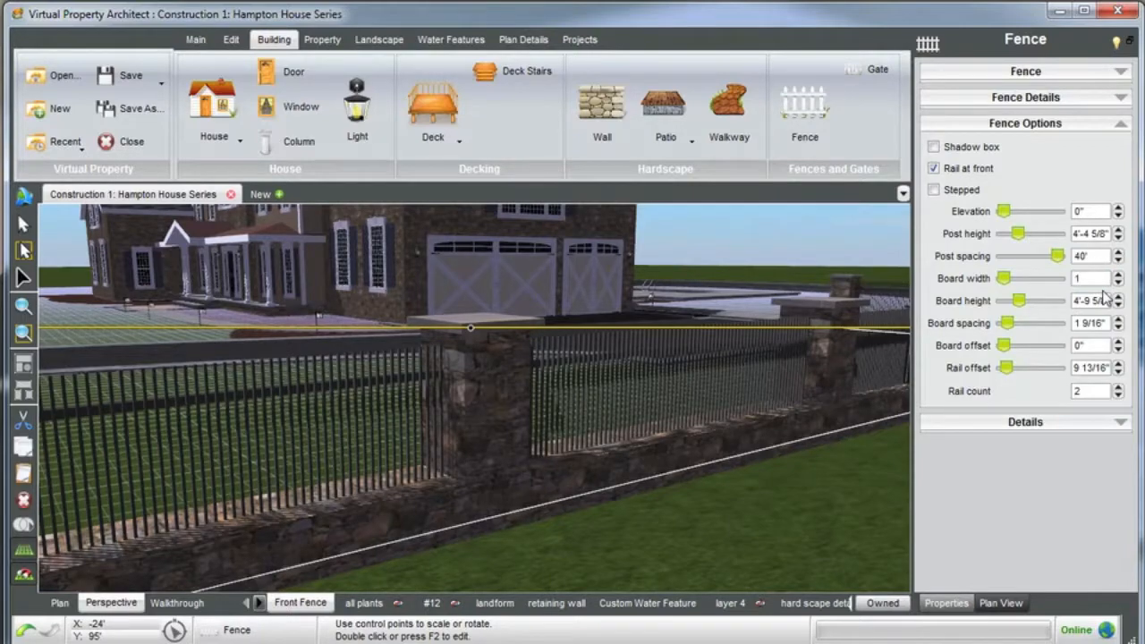
{"action": "key", "text": "Return"}
Deselect the fence and examine the pickets, pillars and low walls along the property's front from several angles.
{"action": "mouse_move", "coordinate": [347, 454]}
{"action": "middle_mouse_down"}
{"action": "mouse_move", "coordinate": [275, 460]}
{"action": "mouse_move", "coordinate": [357, 458]}
{"action": "mouse_move", "coordinate": [335, 457]}
{"action": "middle_mouse_up"}
{"action": "scroll", "coordinate": [336, 438], "scroll_direction": "down", "scroll_amount": 4}
{"action": "left_click", "coordinate": [772, 243]}
{"action": "middle_click_drag", "start_coordinate": [759, 394], "coordinate": [664, 384]}
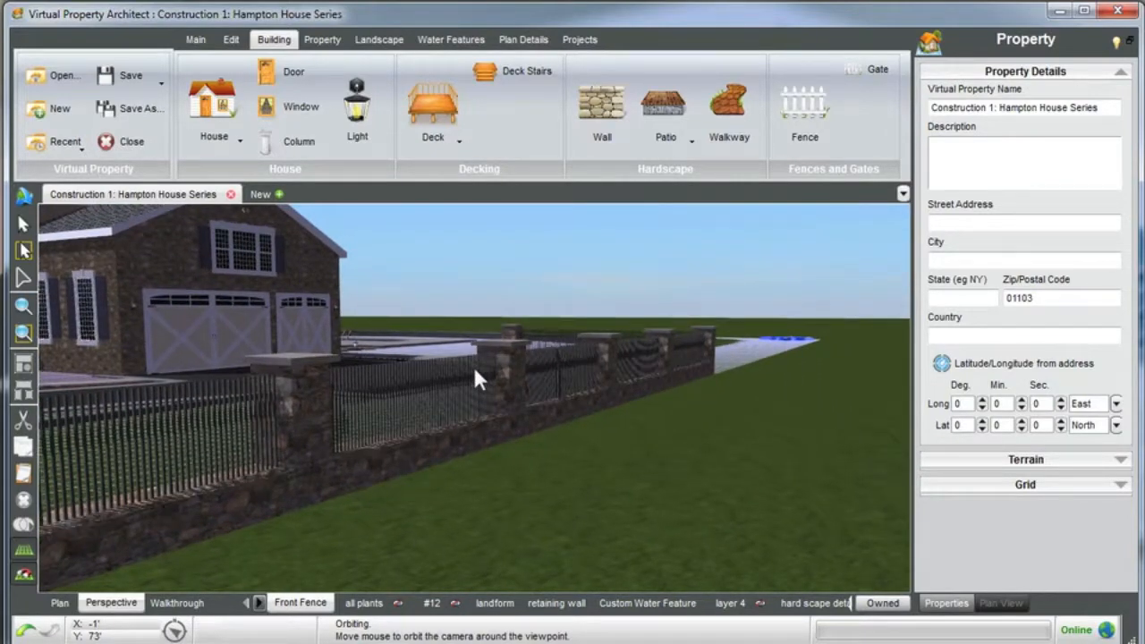
{"action": "middle_click_drag", "start_coordinate": [475, 370], "coordinate": [485, 453]}
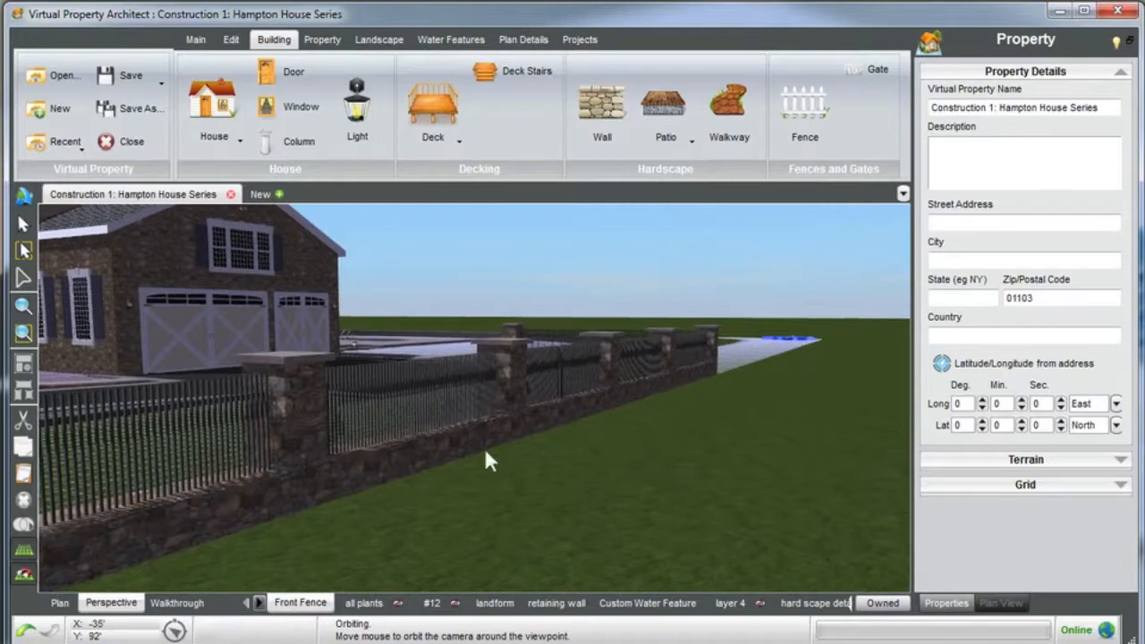
{"action": "middle_click_drag", "start_coordinate": [523, 417], "coordinate": [345, 415]}
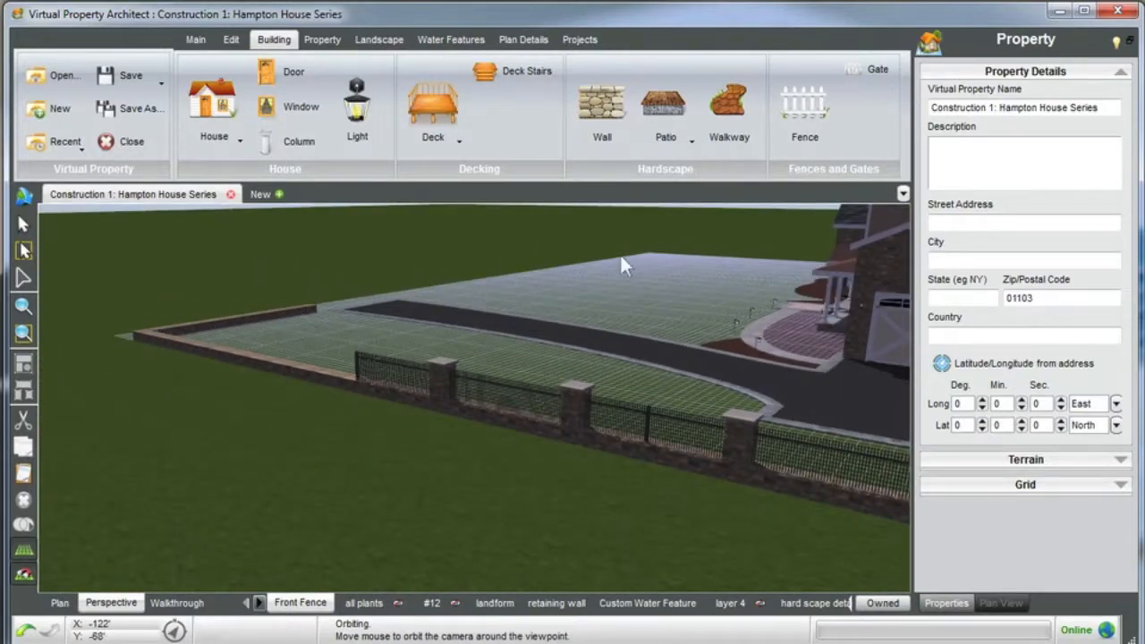
{"action": "middle_click_drag", "start_coordinate": [420, 398], "coordinate": [453, 293]}
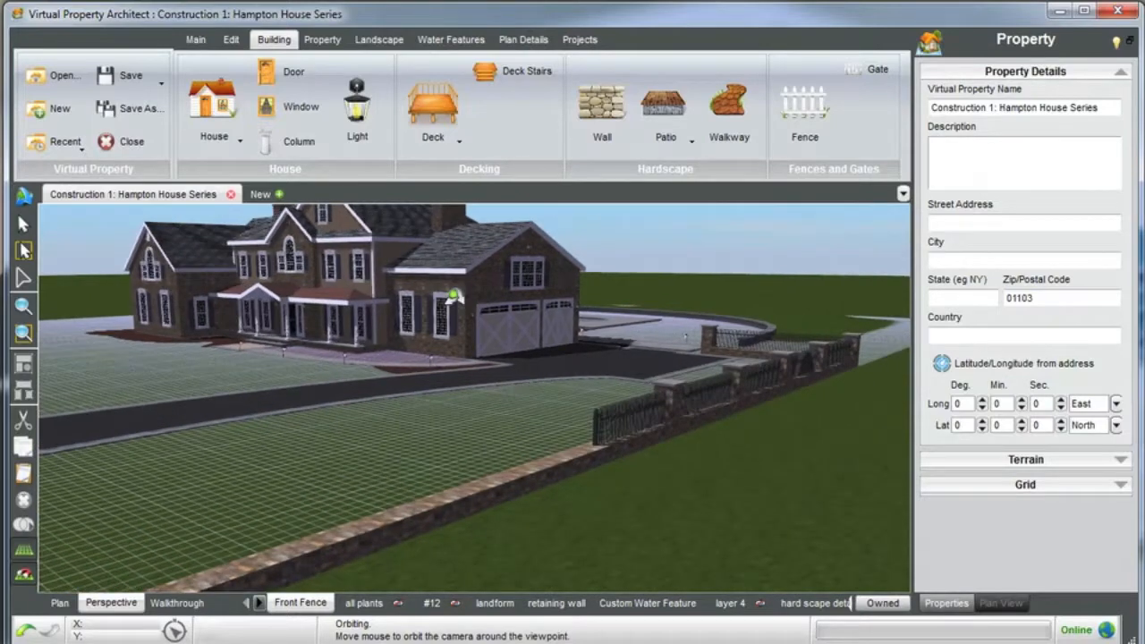
{"action": "middle_click_drag", "start_coordinate": [593, 231], "coordinate": [136, 440]}
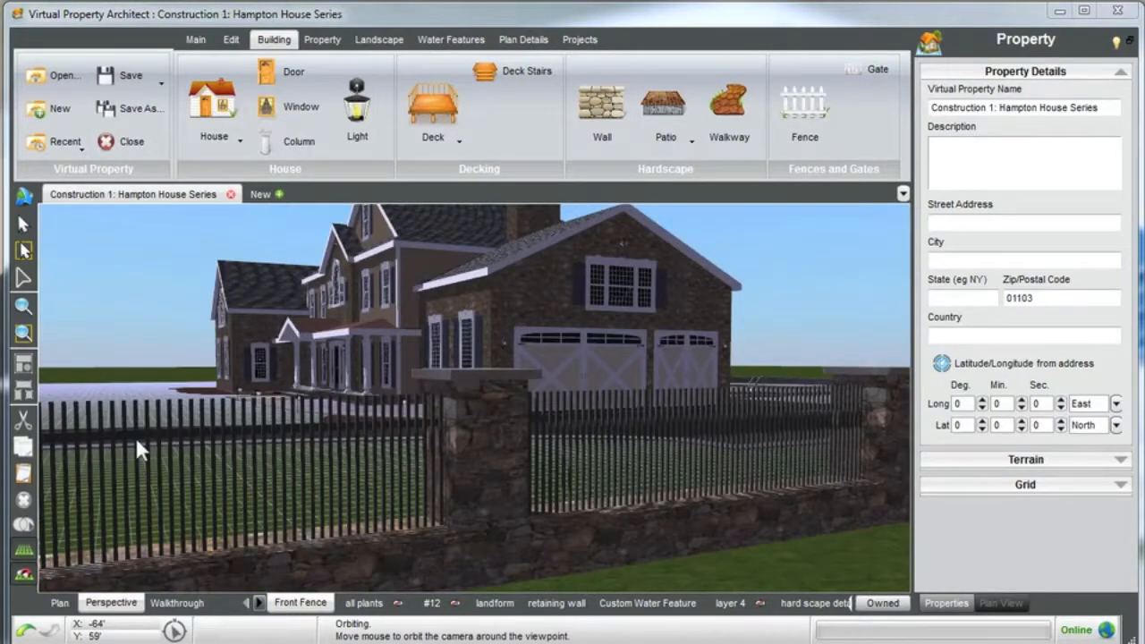